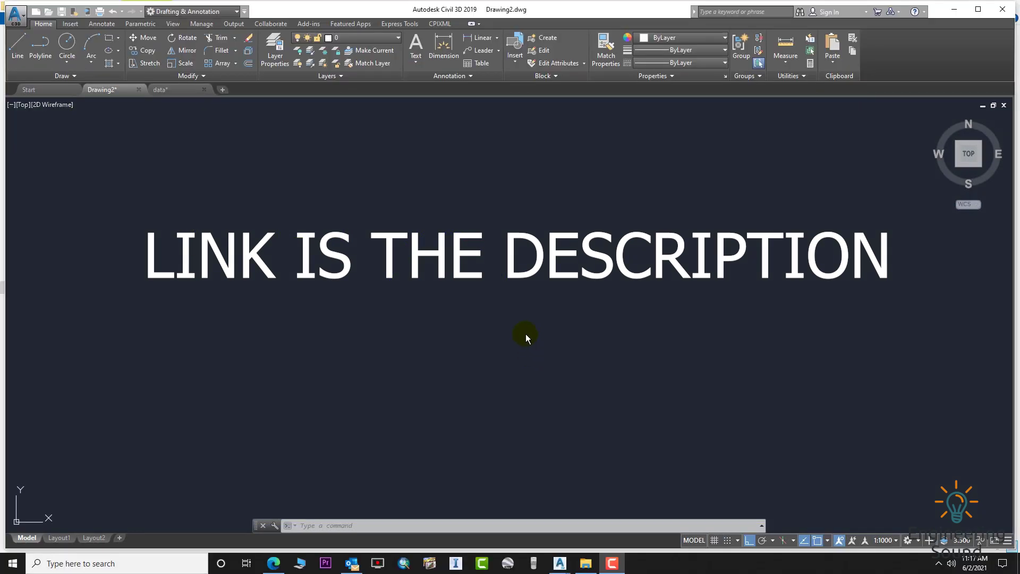
Step: Draw a stepped orthogonal polyline about 8.8 up, 12.1 right, 7.5 down, 7.8 right, 11.9 up, 8.1 right and 12.3 down
{"action": "left_click", "coordinate": [428, 171]}
{"action": "left_click", "coordinate": [449, 205]}
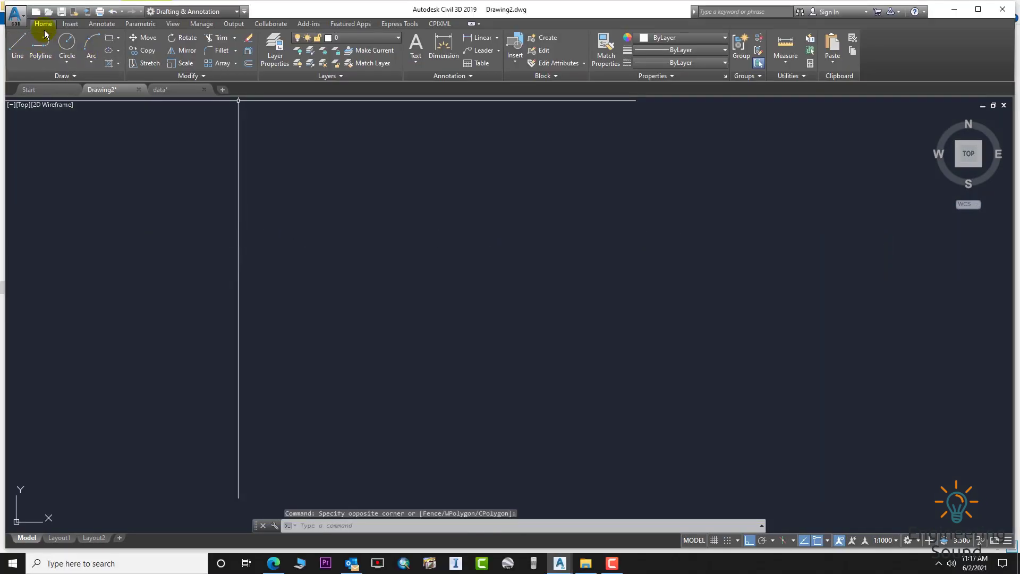
{"action": "left_click", "coordinate": [42, 48]}
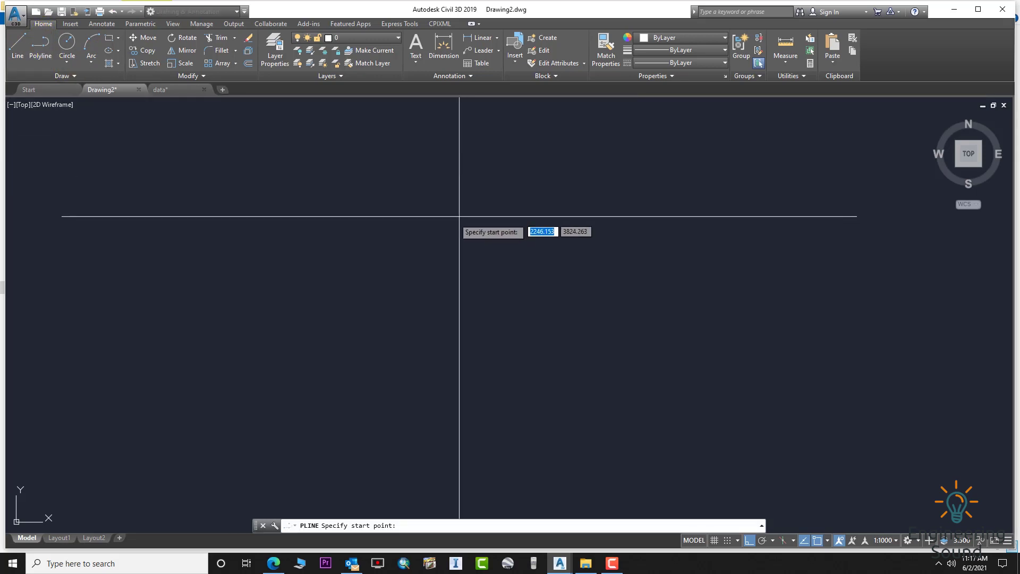
{"action": "left_click", "coordinate": [324, 393]}
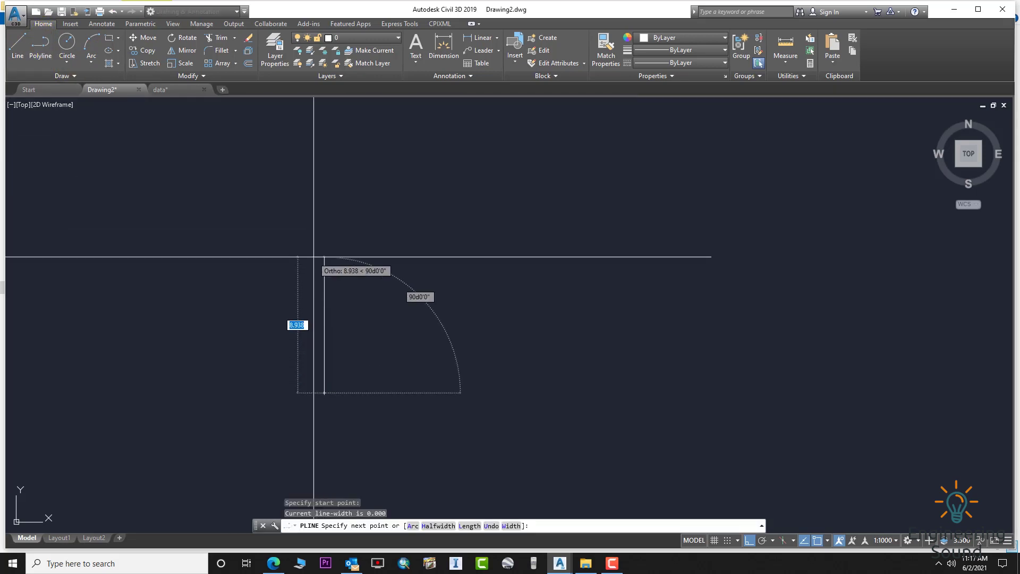
{"action": "left_click", "coordinate": [509, 260]}
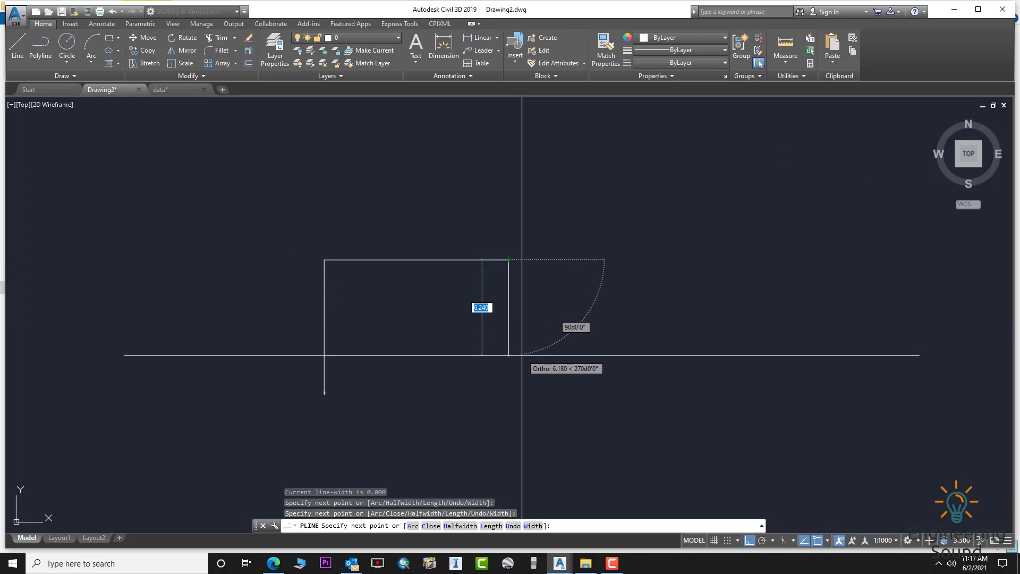
{"action": "left_click", "coordinate": [509, 374]}
{"action": "left_click", "coordinate": [626, 374]}
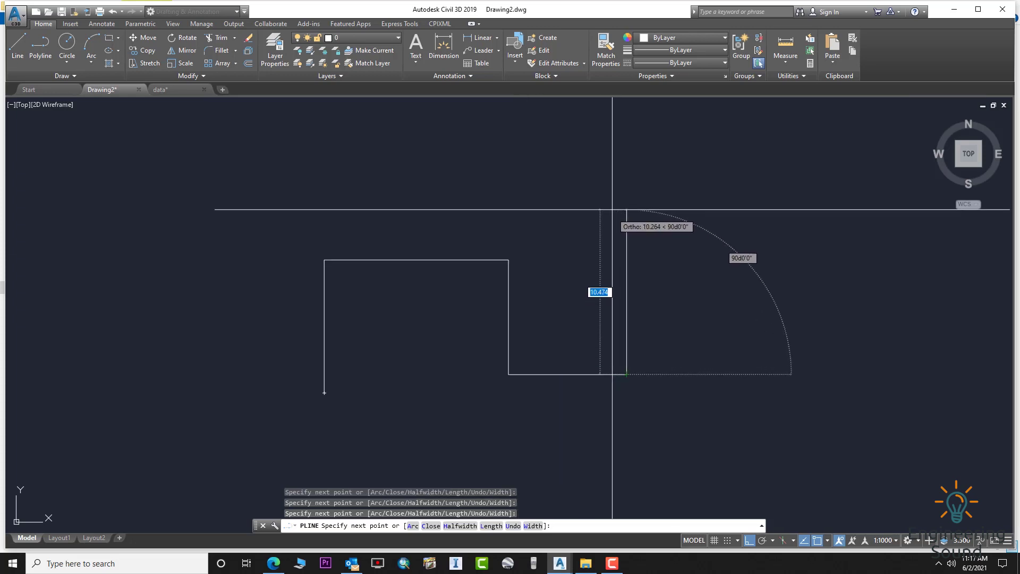
{"action": "left_click", "coordinate": [626, 194]}
{"action": "left_click", "coordinate": [749, 193]}
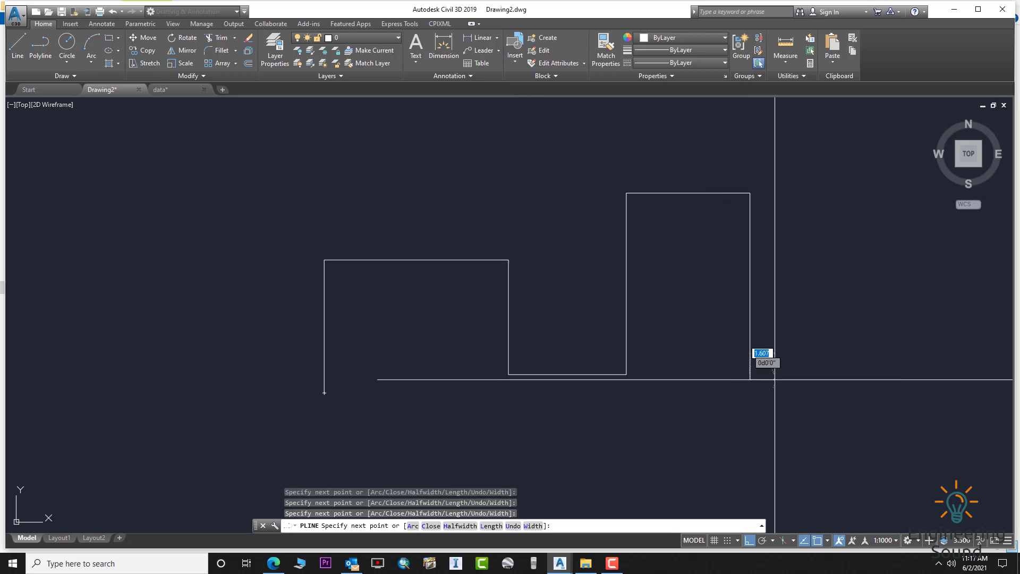
{"action": "left_click", "coordinate": [749, 380]}
Step: Continue the polyline about 10.5 right, 5.1 and 5.5 down, 14.4 left and 7.3 up, and finish it as an open shape
{"action": "middle_click_drag", "start_coordinate": [874, 385], "coordinate": [758, 306]}
{"action": "left_click", "coordinate": [792, 297]}
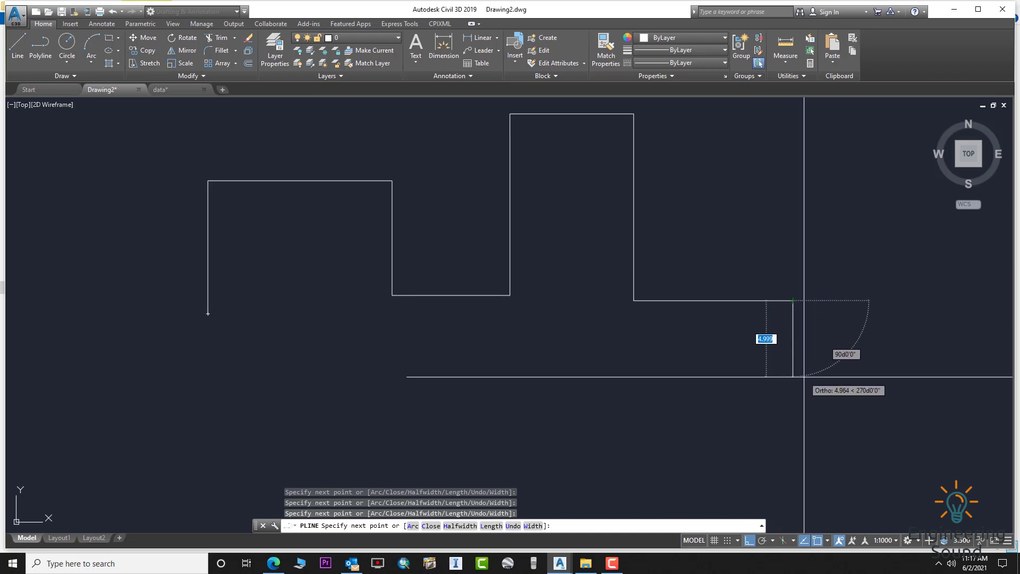
{"action": "left_click", "coordinate": [808, 378]}
{"action": "type", "text": "u"}
{"action": "key", "text": "Return"}
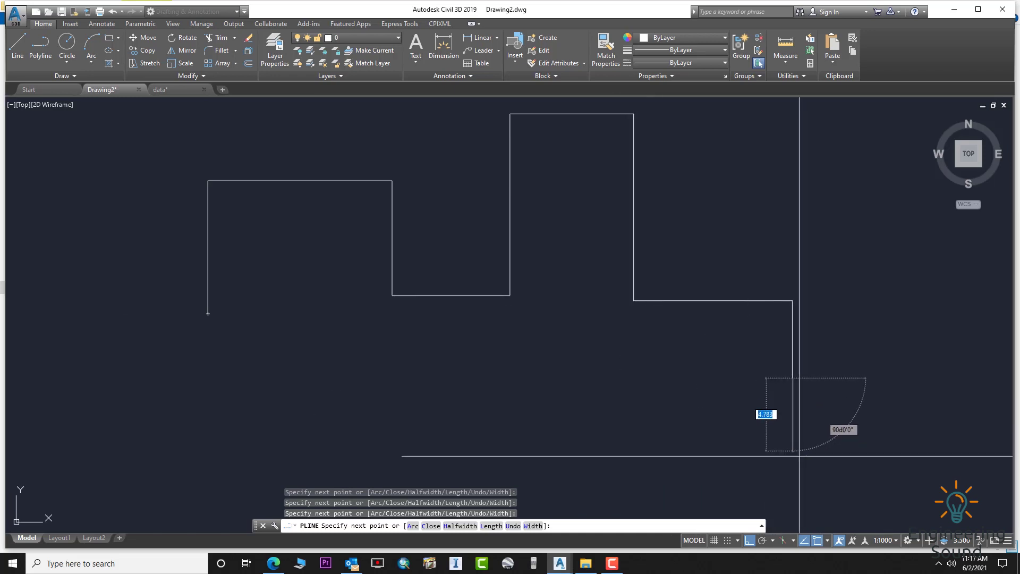
{"action": "left_click", "coordinate": [792, 461]}
{"action": "left_click", "coordinate": [573, 452]}
{"action": "left_click", "coordinate": [571, 350]}
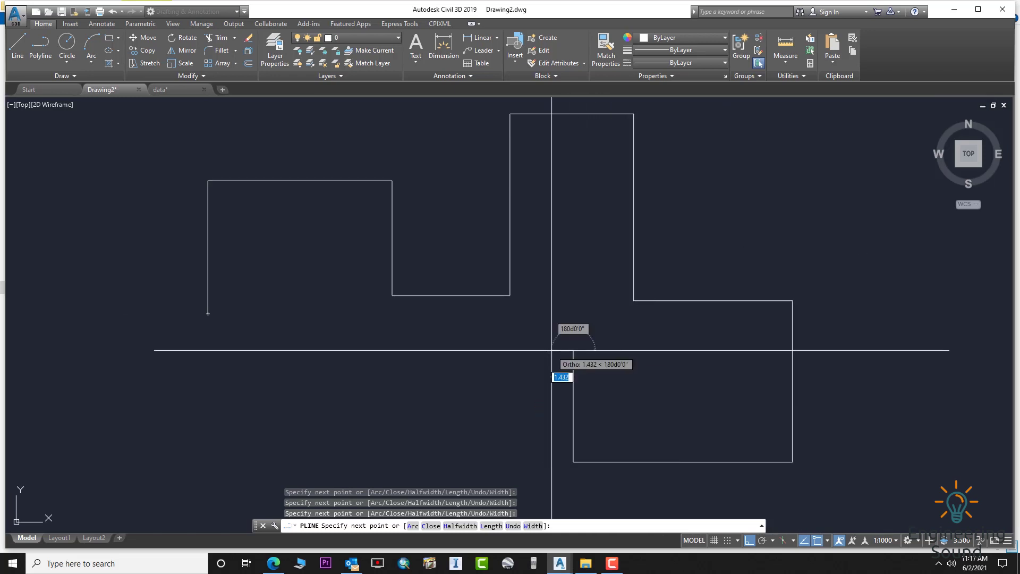
{"action": "key", "text": "Return"}
{"action": "scroll", "coordinate": [630, 341], "scroll_direction": "down", "scroll_amount": 3}
{"action": "middle_click_drag", "start_coordinate": [610, 311], "coordinate": [545, 261]}
{"action": "scroll", "coordinate": [605, 287], "scroll_direction": "up", "scroll_amount": 2}
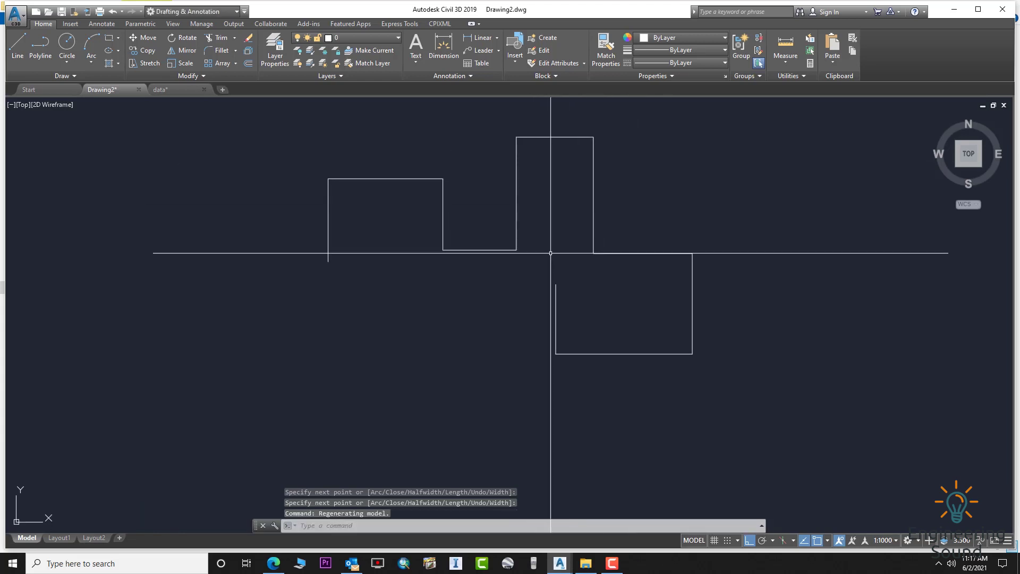
{"action": "scroll", "coordinate": [648, 298], "scroll_direction": "up", "scroll_amount": 2}
{"action": "middle_click_drag", "start_coordinate": [631, 273], "coordinate": [667, 326]}
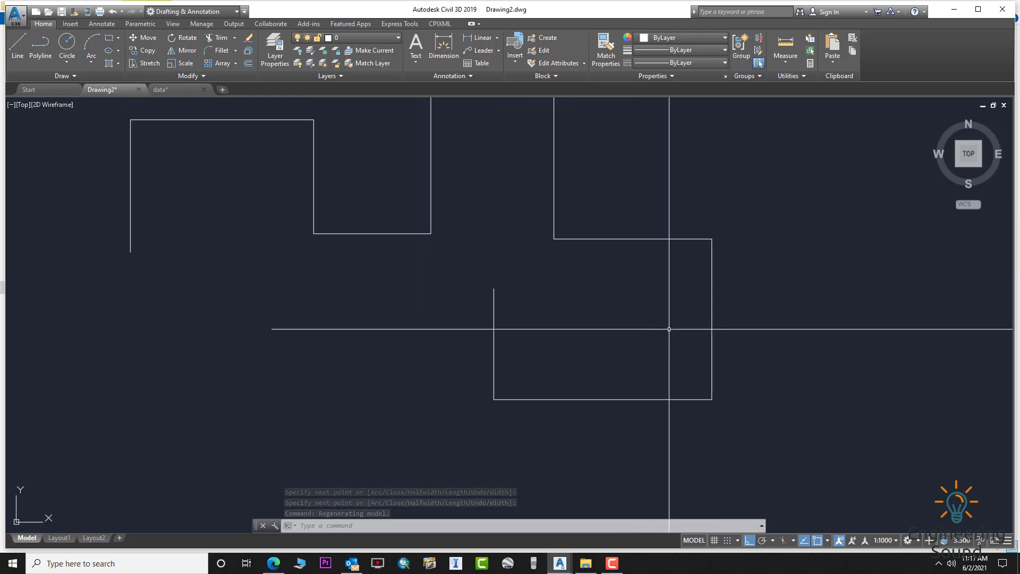
{"action": "scroll", "coordinate": [770, 340], "scroll_direction": "down", "scroll_amount": 2}
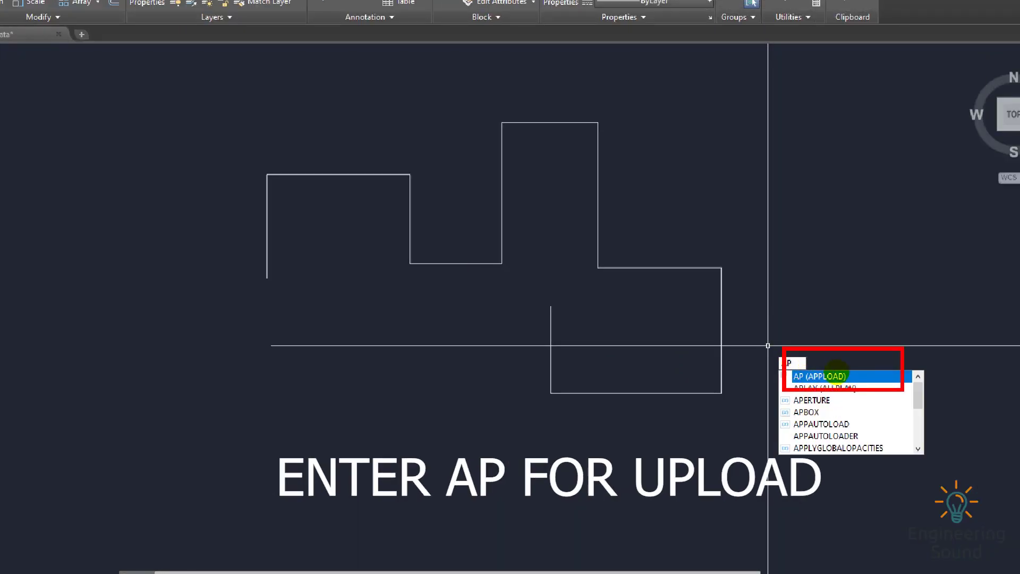
Step: Load the LISP file (PolyInfo) PolyInfoV1-3.lsp with APPLOAD and close the application loader
{"action": "left_click", "coordinate": [828, 376]}
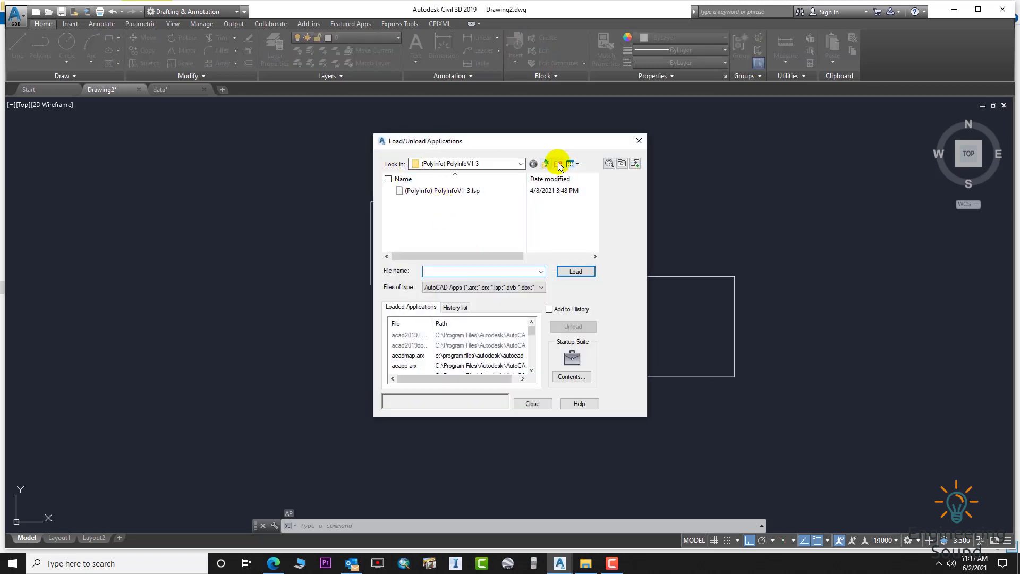
{"action": "left_click", "coordinate": [547, 163]}
{"action": "double_click", "coordinate": [436, 193]}
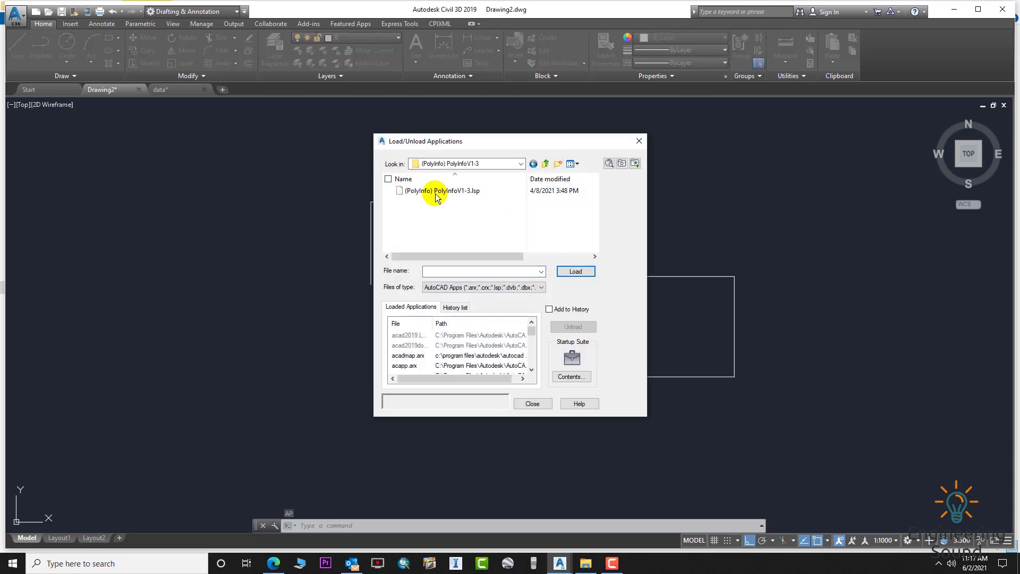
{"action": "left_click", "coordinate": [434, 196]}
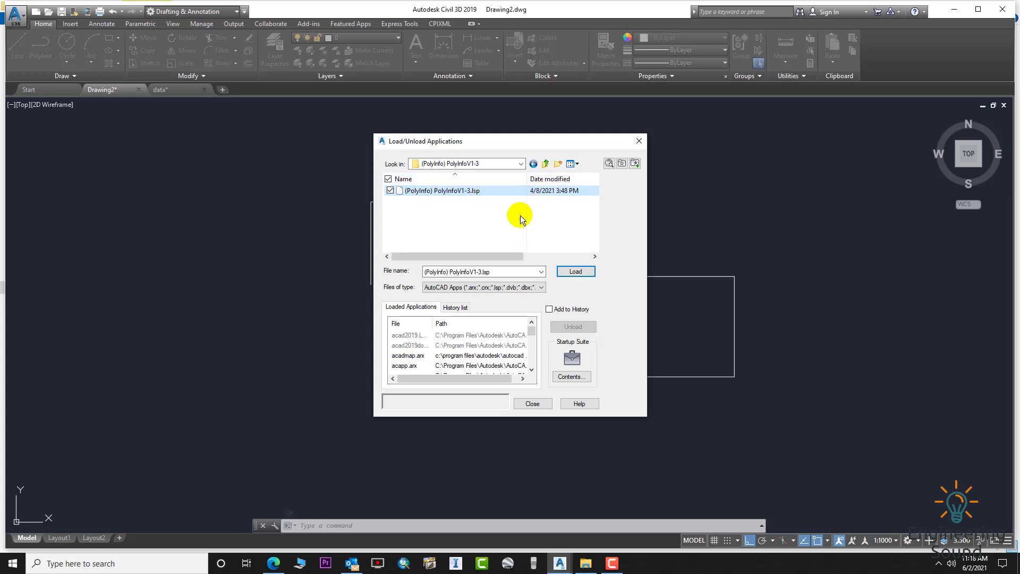
{"action": "left_click", "coordinate": [570, 271]}
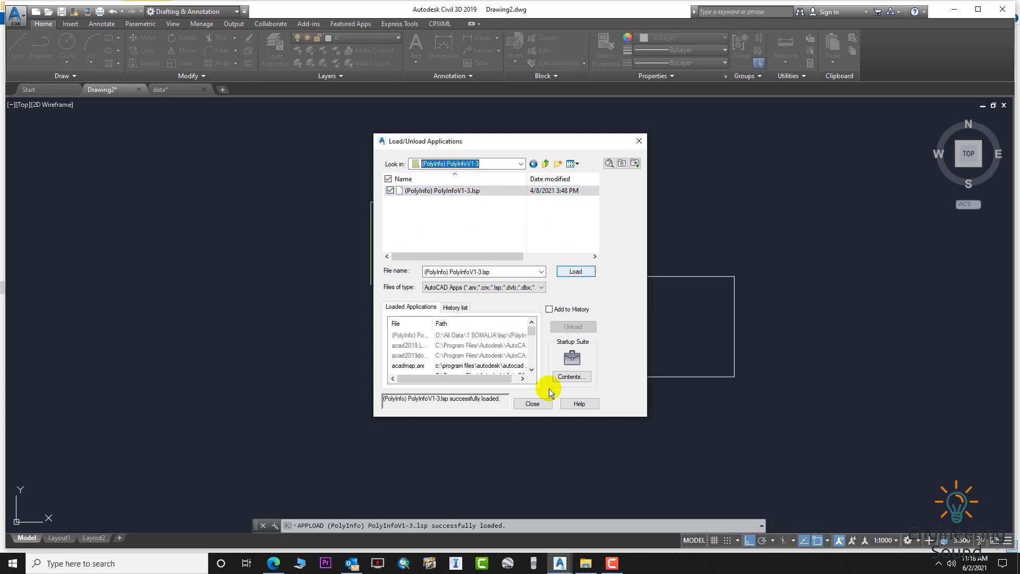
{"action": "left_click", "coordinate": [532, 404]}
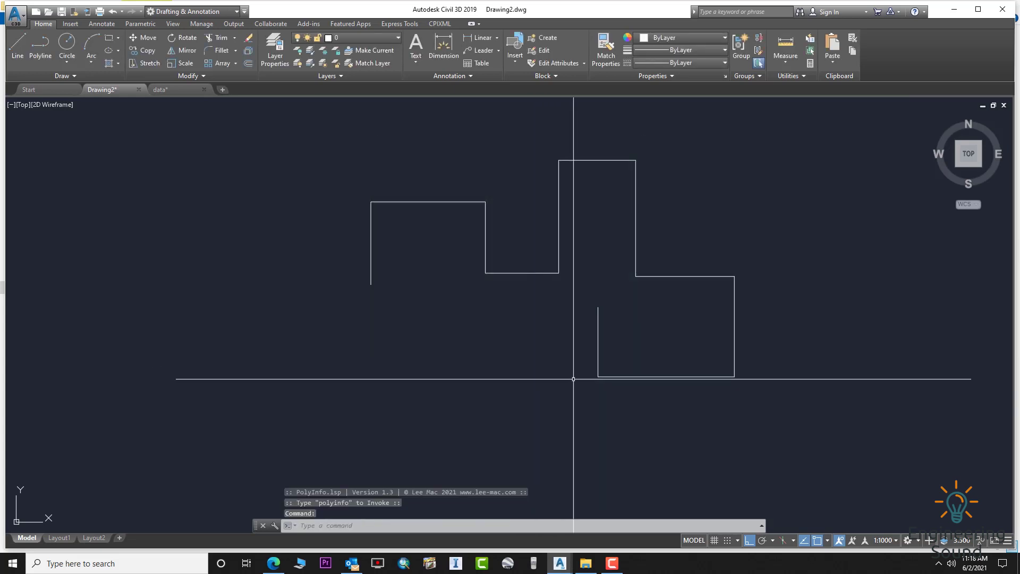
Step: Run the POLYINFO command and set its output format to Table
{"action": "scroll", "coordinate": [699, 302], "scroll_direction": "down", "scroll_amount": 2}
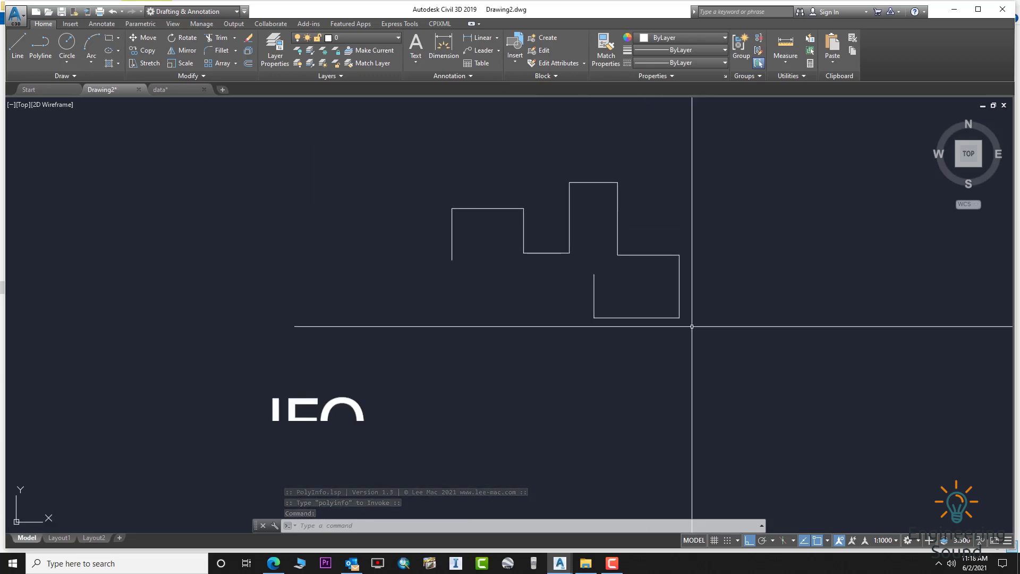
{"action": "type", "text": "poly"}
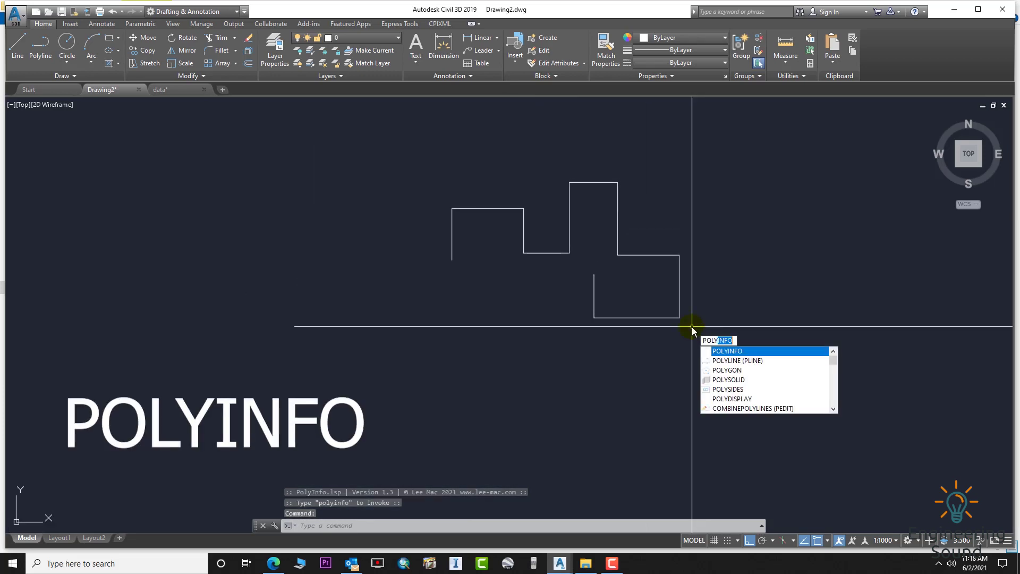
{"action": "type", "text": "info"}
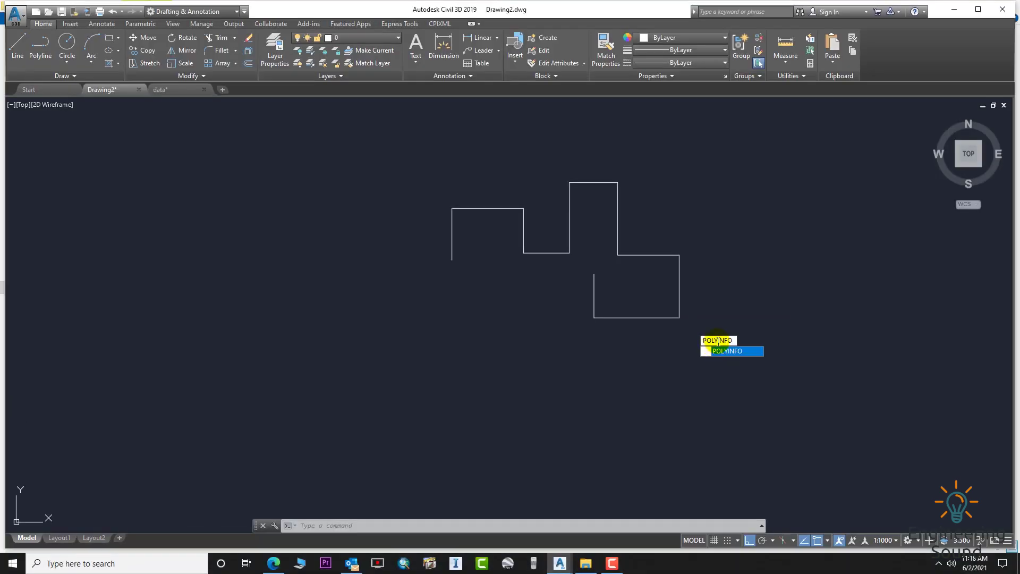
{"action": "key", "text": "Return"}
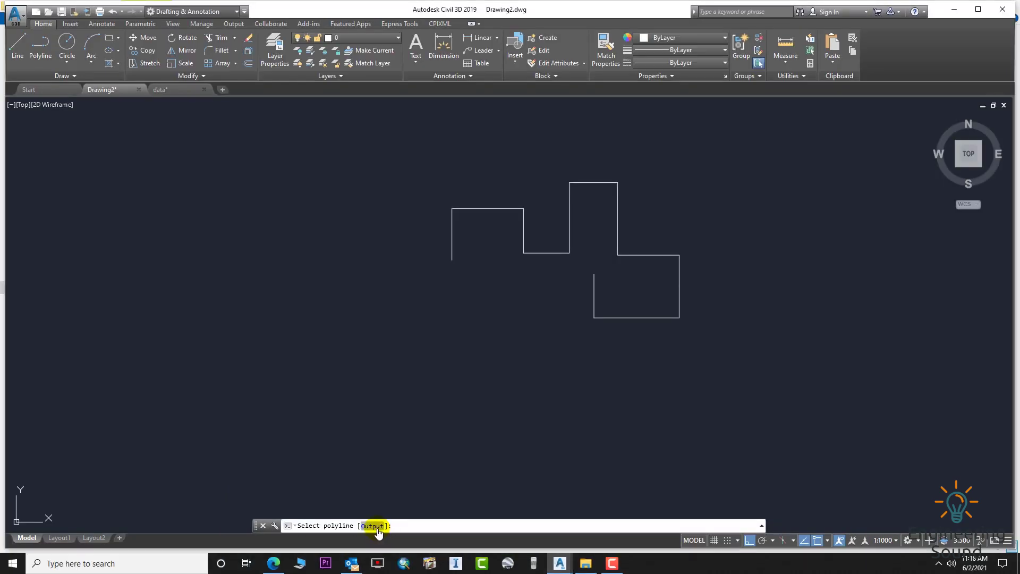
{"action": "left_click", "coordinate": [376, 527]}
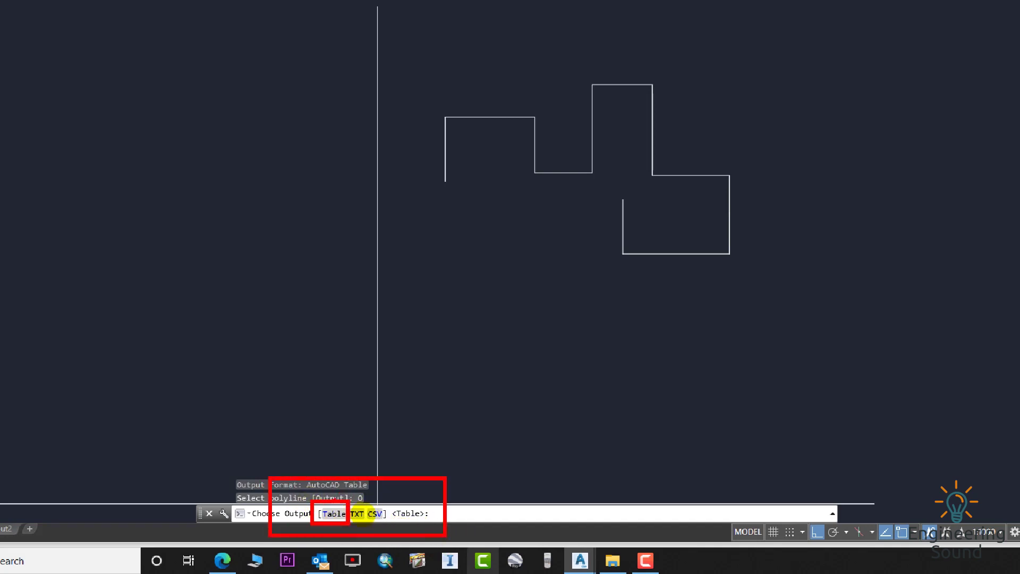
{"action": "key", "text": "Down"}
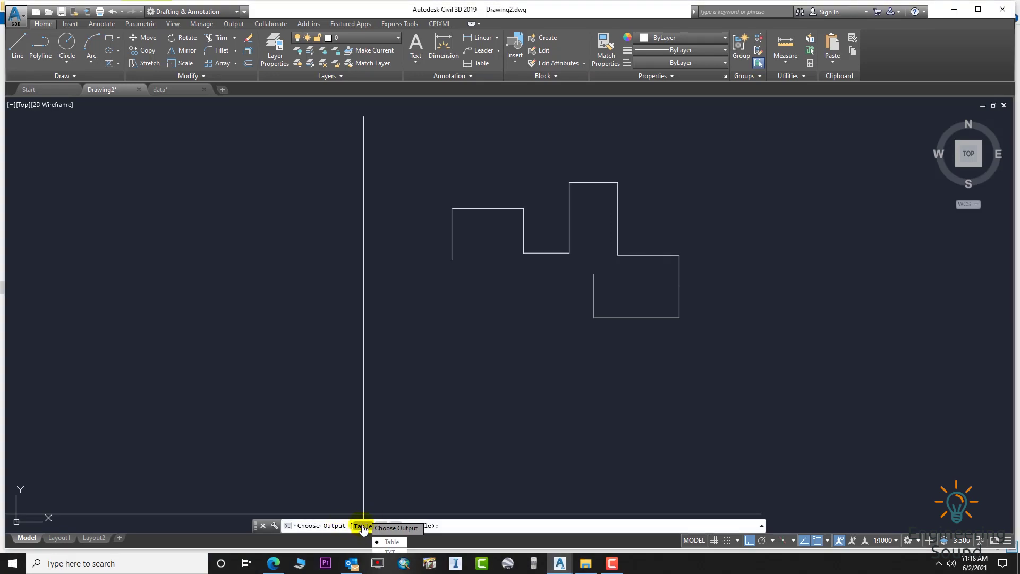
{"action": "left_click", "coordinate": [363, 526]}
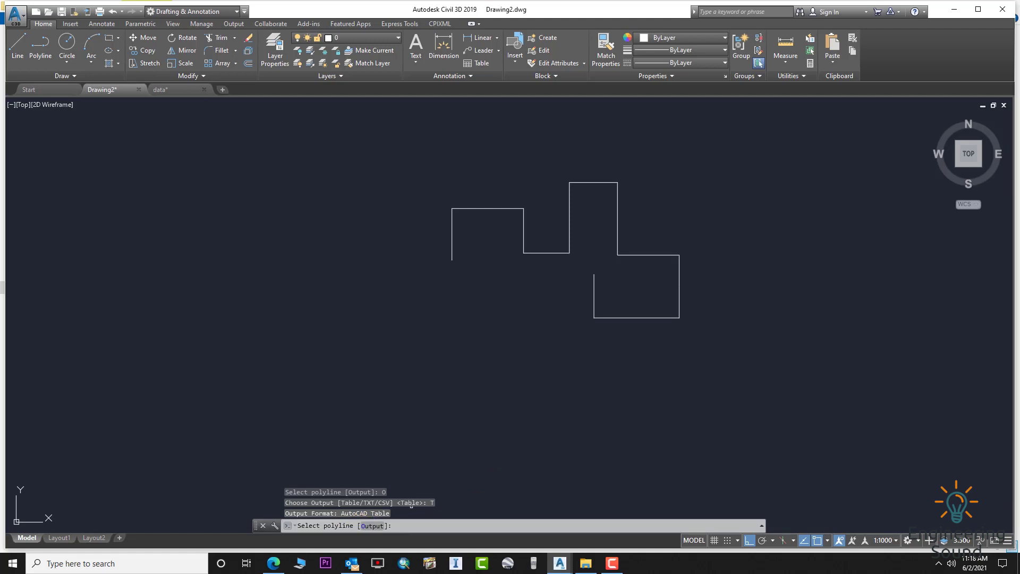
{"action": "left_click", "coordinate": [377, 526]}
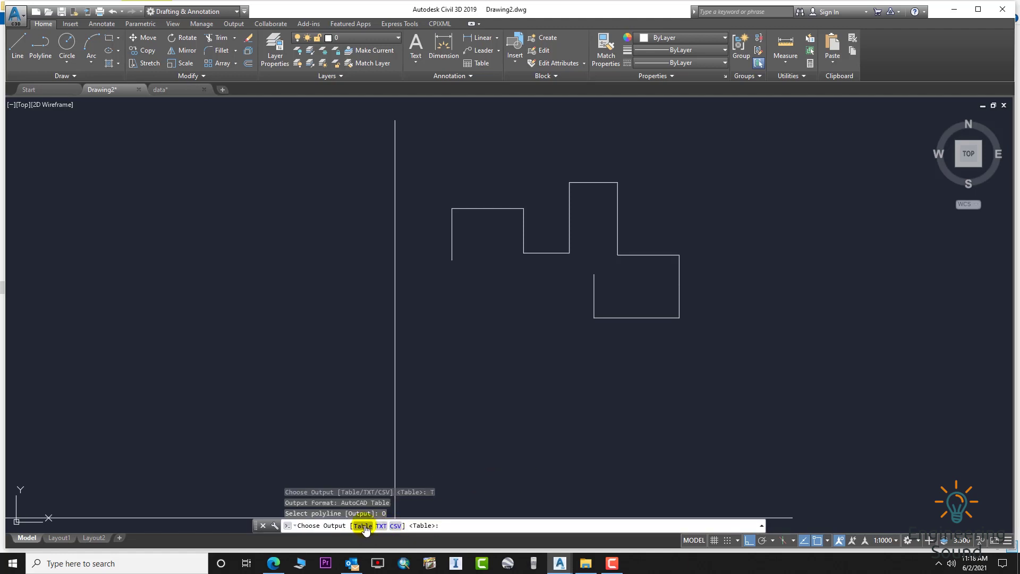
{"action": "left_click", "coordinate": [363, 526]}
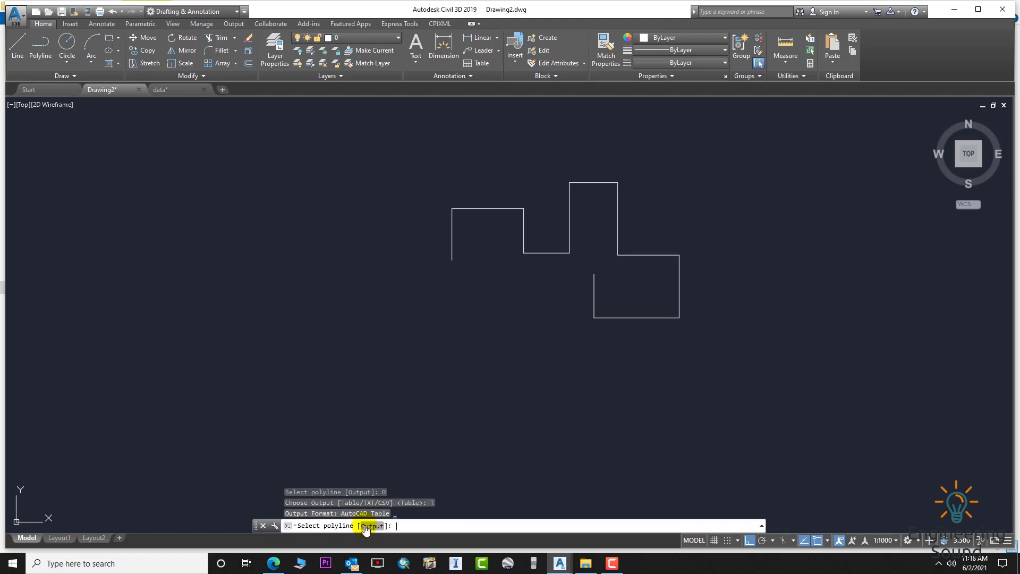
Step: Select the stepped polyline and place its segment data table below the shape
{"action": "left_click", "coordinate": [529, 251]}
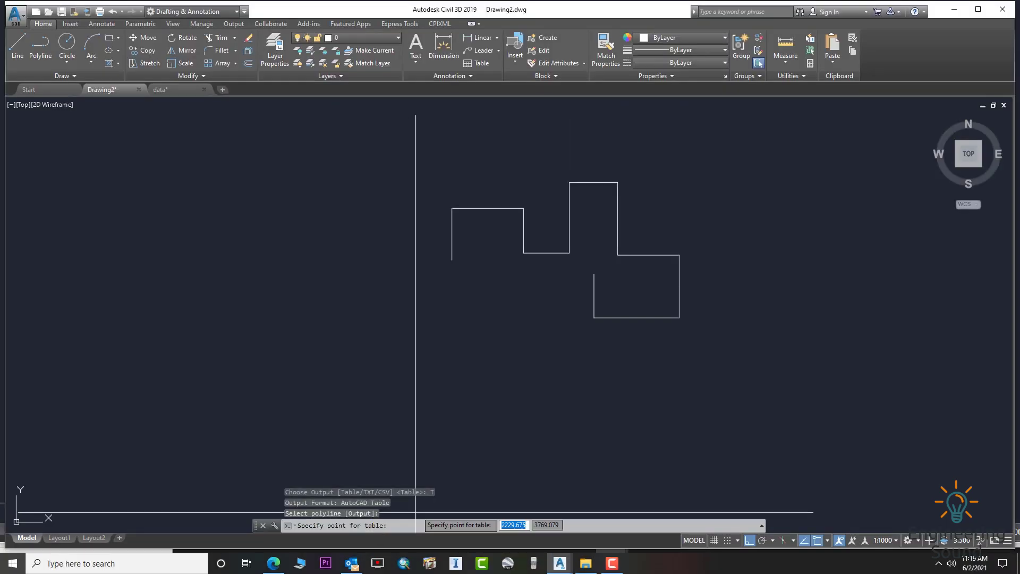
{"action": "scroll", "coordinate": [486, 386], "scroll_direction": "down", "scroll_amount": 2}
{"action": "middle_click_drag", "start_coordinate": [485, 386], "coordinate": [497, 362]}
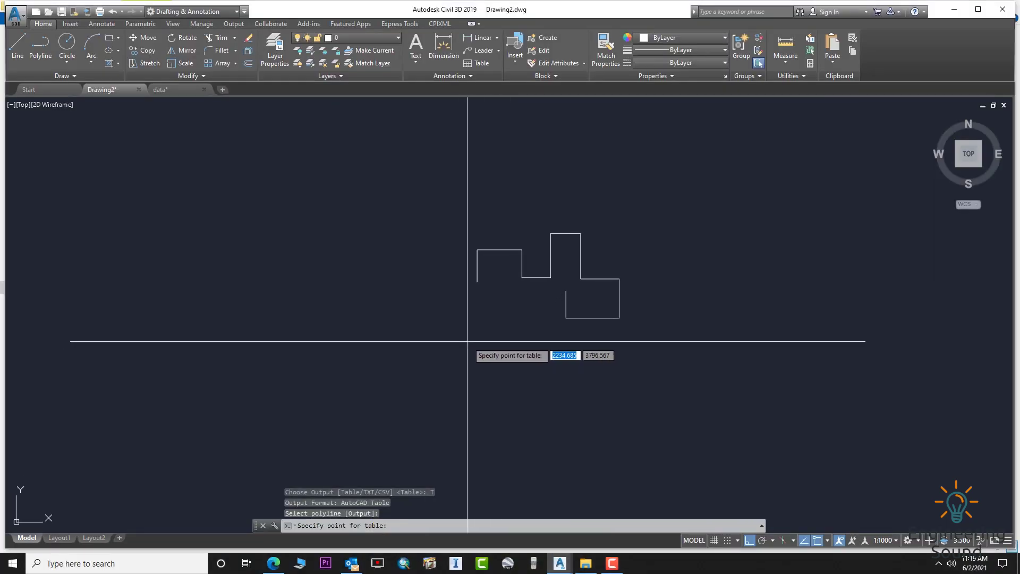
{"action": "scroll", "coordinate": [469, 341], "scroll_direction": "up", "scroll_amount": 2}
{"action": "left_click", "coordinate": [450, 350]}
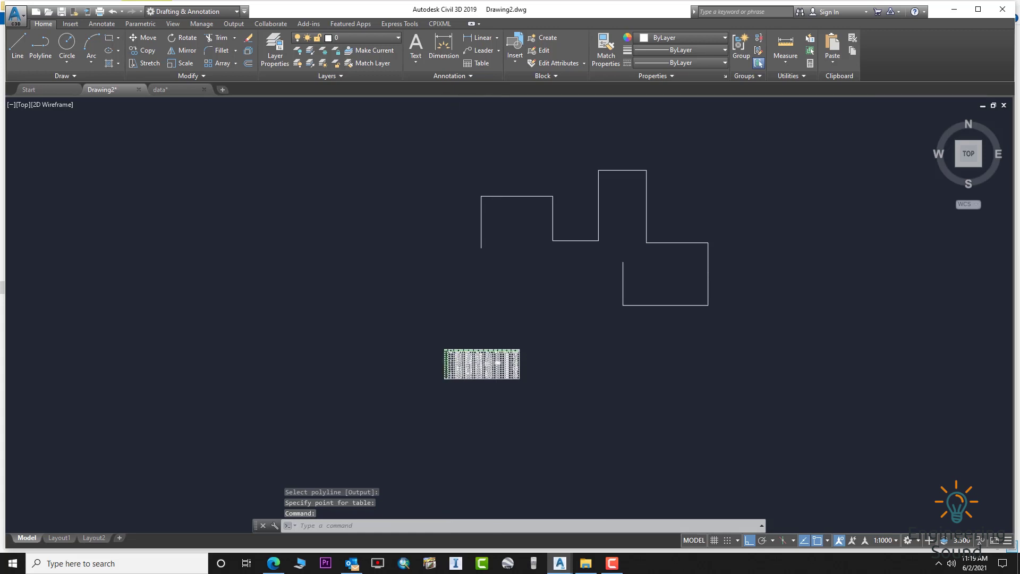
Step: Examine the generated segment table and highlight its SEG. column
{"action": "scroll", "coordinate": [505, 366], "scroll_direction": "up", "scroll_amount": 3}
{"action": "middle_click_drag", "start_coordinate": [537, 371], "coordinate": [435, 367]}
{"action": "scroll", "coordinate": [567, 336], "scroll_direction": "down", "scroll_amount": 2}
{"action": "scroll", "coordinate": [382, 390], "scroll_direction": "up", "scroll_amount": 2}
{"action": "scroll", "coordinate": [484, 342], "scroll_direction": "up", "scroll_amount": 4}
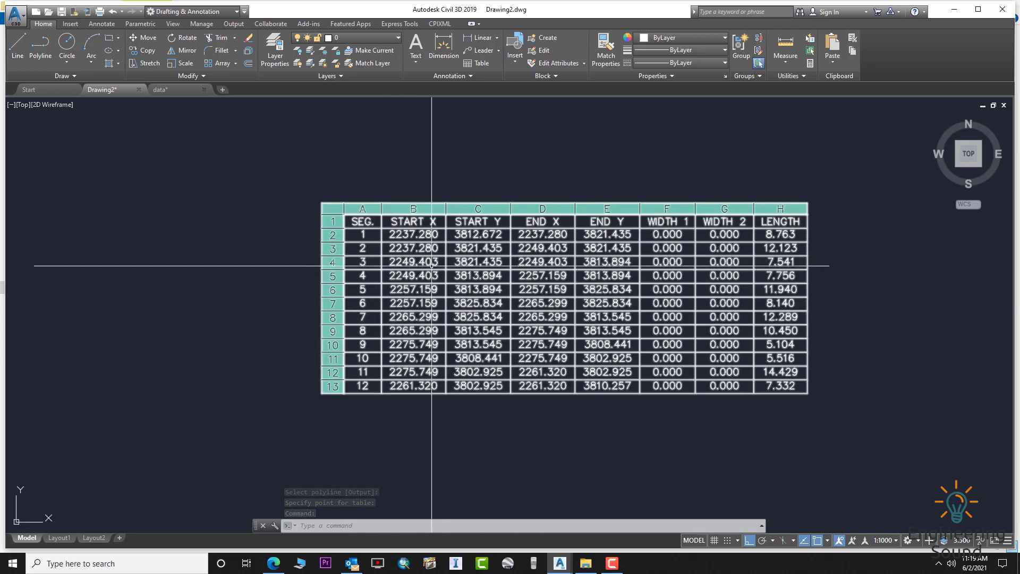
{"action": "key", "text": "Escape"}
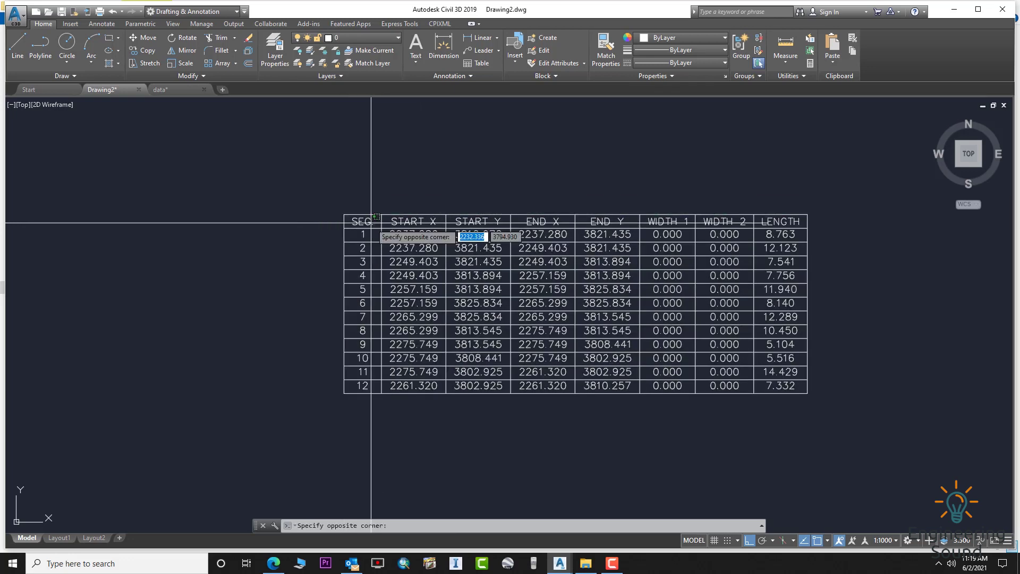
{"action": "left_click", "coordinate": [372, 220]}
{"action": "left_click_drag", "start_coordinate": [376, 217], "coordinate": [366, 386]}
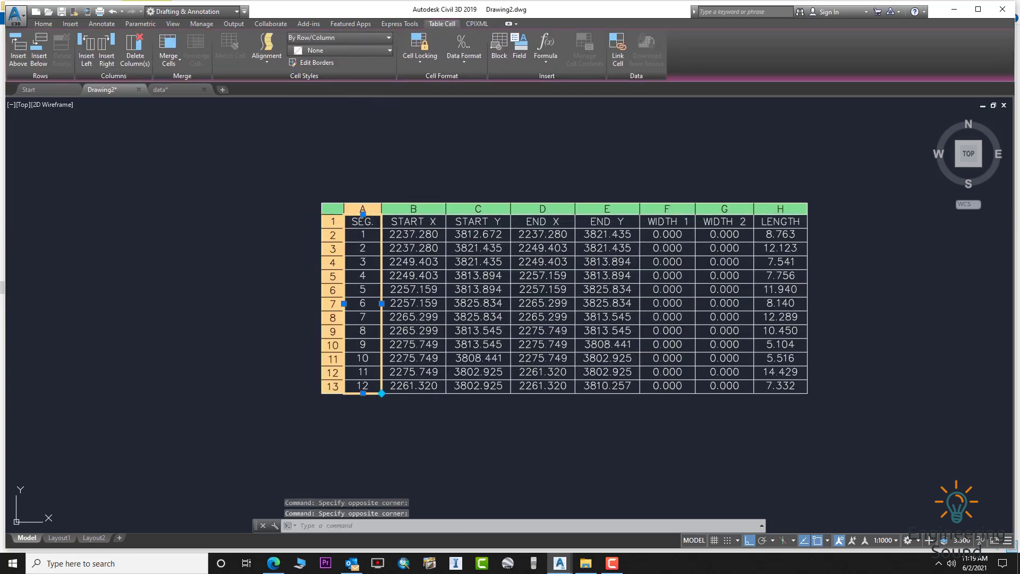
Step: Highlight the table columns START X through LENGTH one after another to review their data, and clear the selection
{"action": "left_click", "coordinate": [428, 209]}
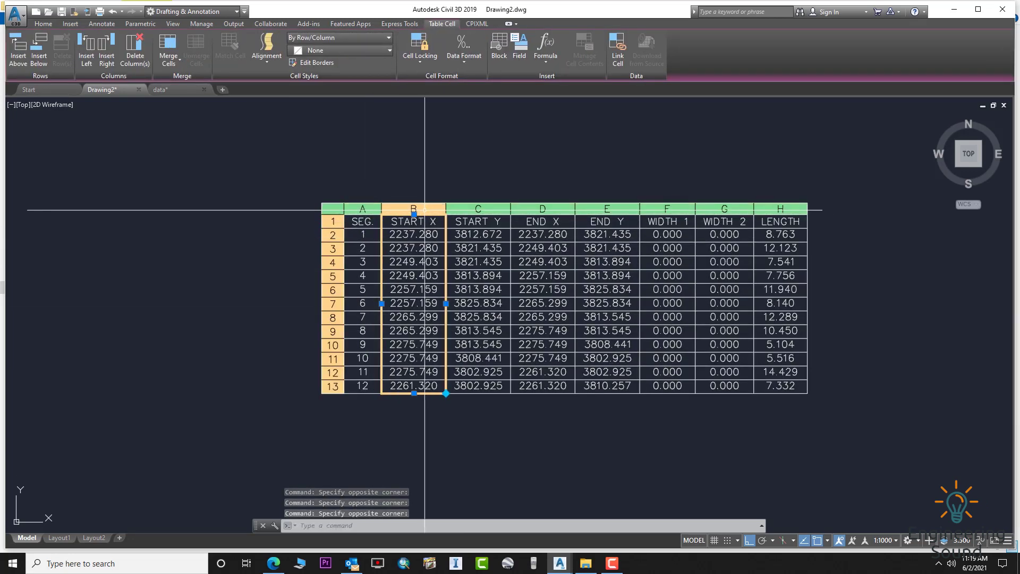
{"action": "left_click", "coordinate": [495, 210]}
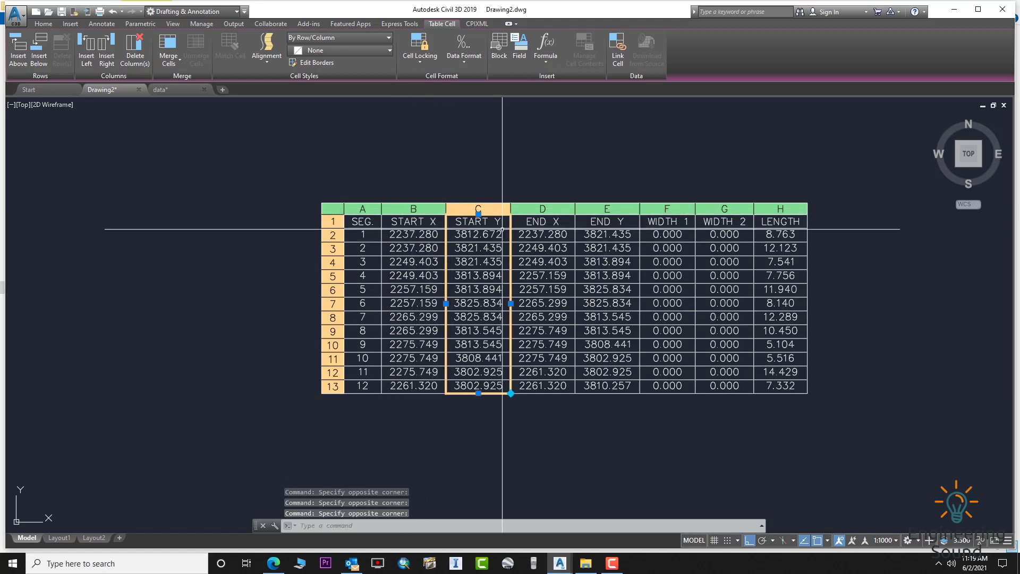
{"action": "left_click", "coordinate": [557, 208]}
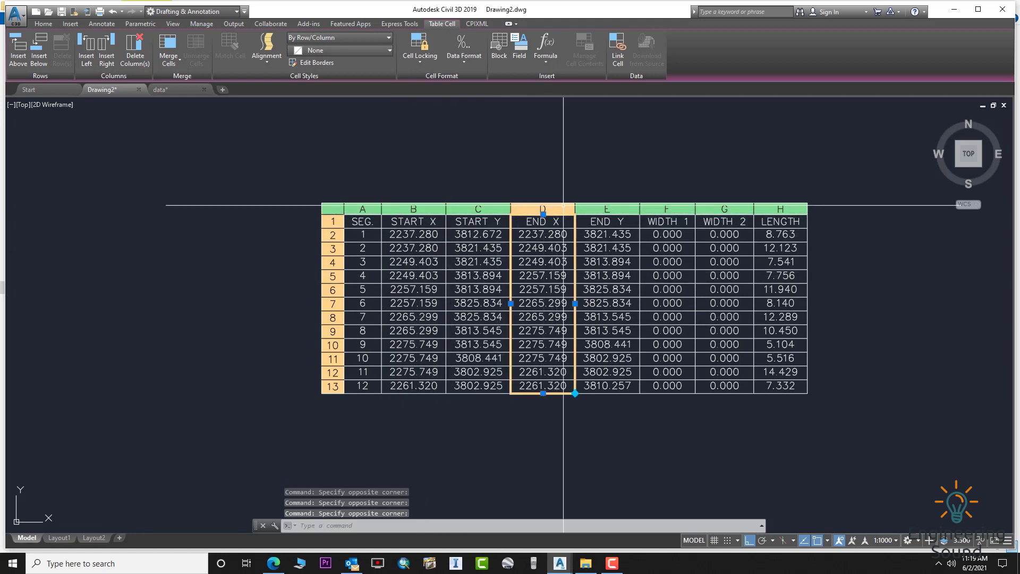
{"action": "left_click", "coordinate": [630, 208]}
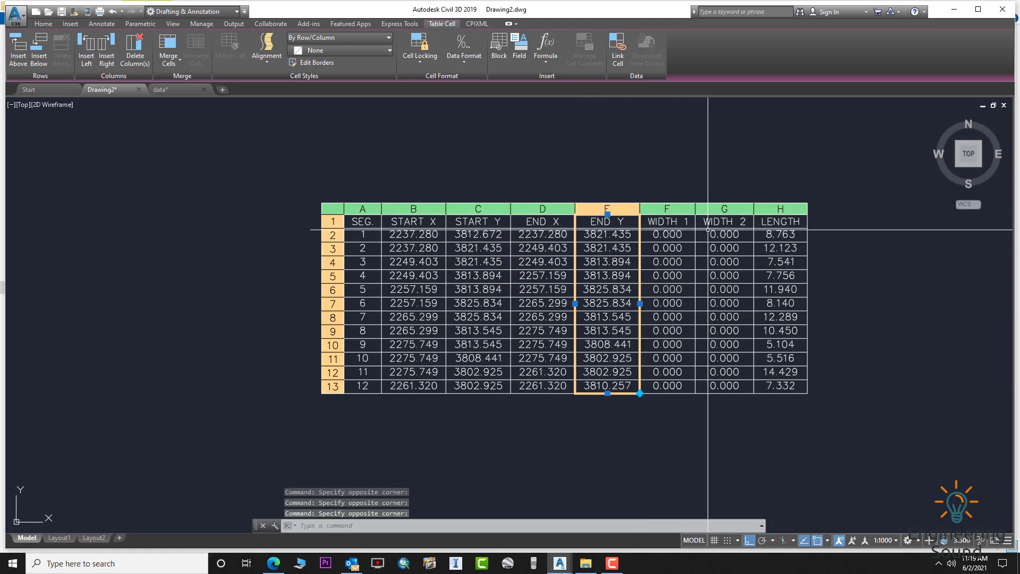
{"action": "left_click", "coordinate": [679, 210]}
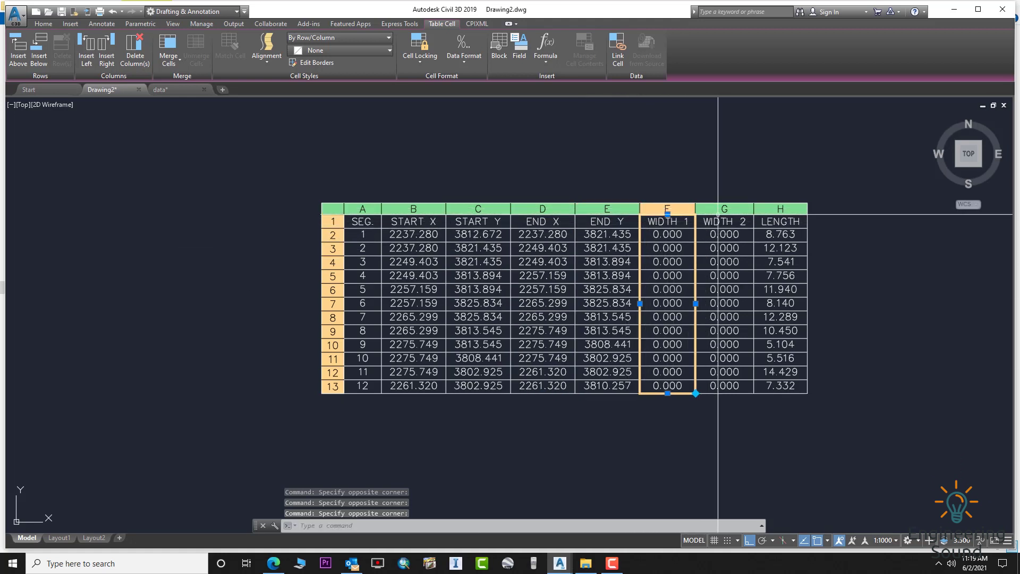
{"action": "left_click", "coordinate": [723, 207]}
{"action": "left_click", "coordinate": [779, 208]}
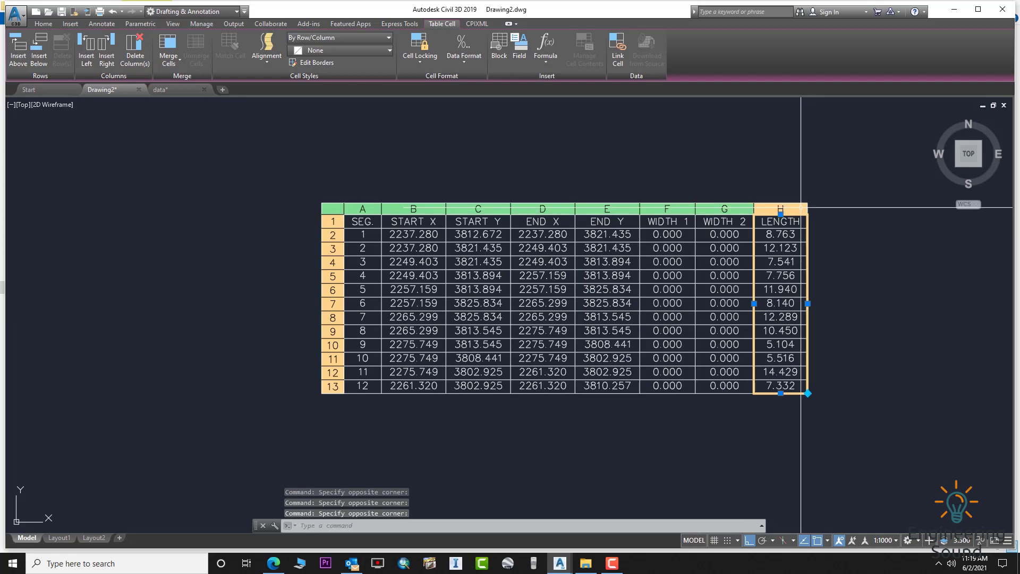
{"action": "scroll", "coordinate": [777, 244], "scroll_direction": "down", "scroll_amount": 2}
{"action": "scroll", "coordinate": [780, 318], "scroll_direction": "up", "scroll_amount": 4}
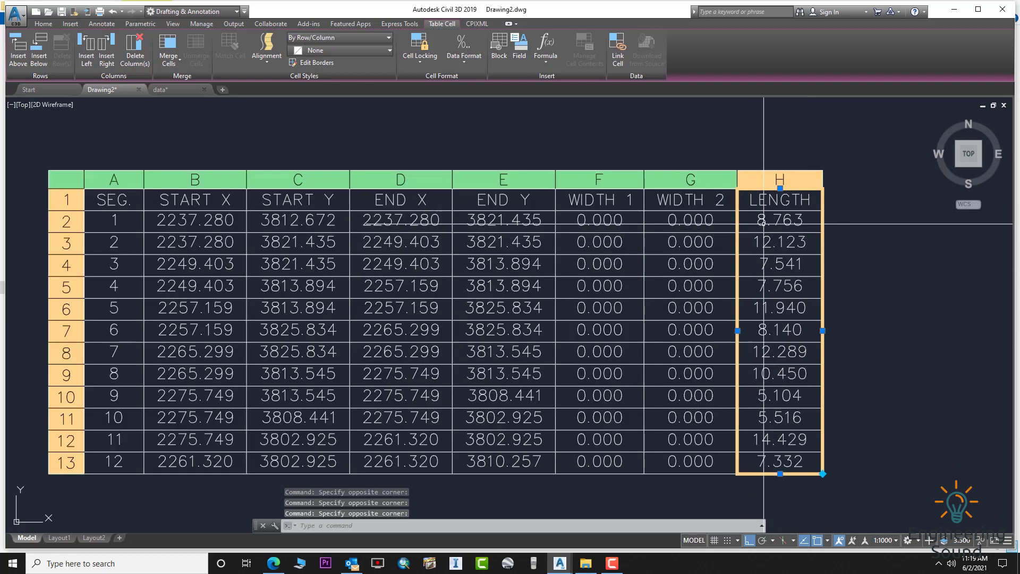
{"action": "scroll", "coordinate": [798, 362], "scroll_direction": "down", "scroll_amount": 2}
{"action": "scroll", "coordinate": [815, 331], "scroll_direction": "down", "scroll_amount": 4}
{"action": "middle_click_drag", "start_coordinate": [807, 325], "coordinate": [618, 293]}
{"action": "key", "text": "Escape"}
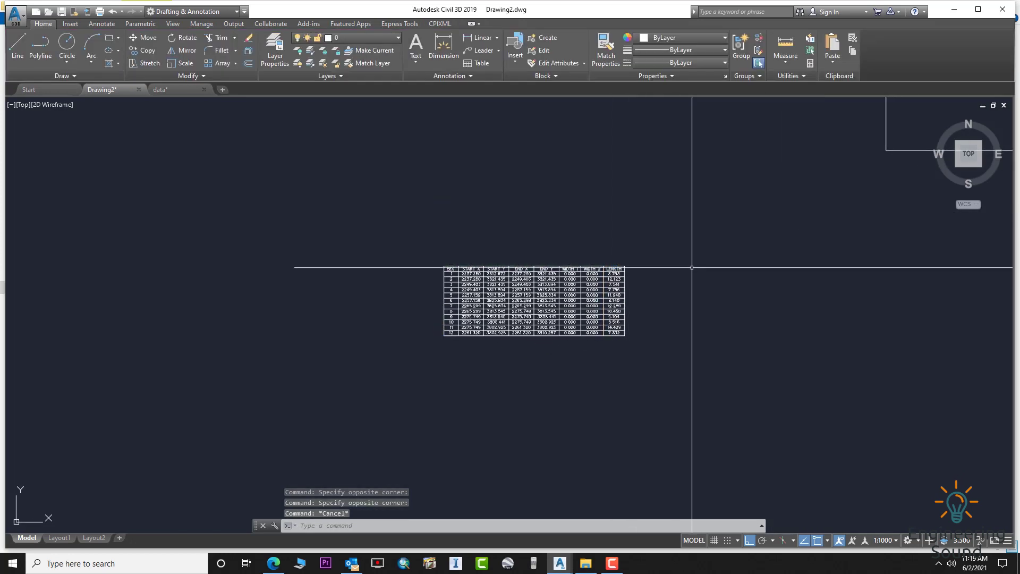
Step: Dimension the polyline's first vertical segment, placing the dimension outside the shape to its left
{"action": "middle_click_drag", "start_coordinate": [732, 255], "coordinate": [658, 258]}
{"action": "scroll", "coordinate": [699, 254], "scroll_direction": "down", "scroll_amount": 1}
{"action": "middle_click_drag", "start_coordinate": [736, 233], "coordinate": [590, 296]}
{"action": "scroll", "coordinate": [589, 296], "scroll_direction": "down", "scroll_amount": 1}
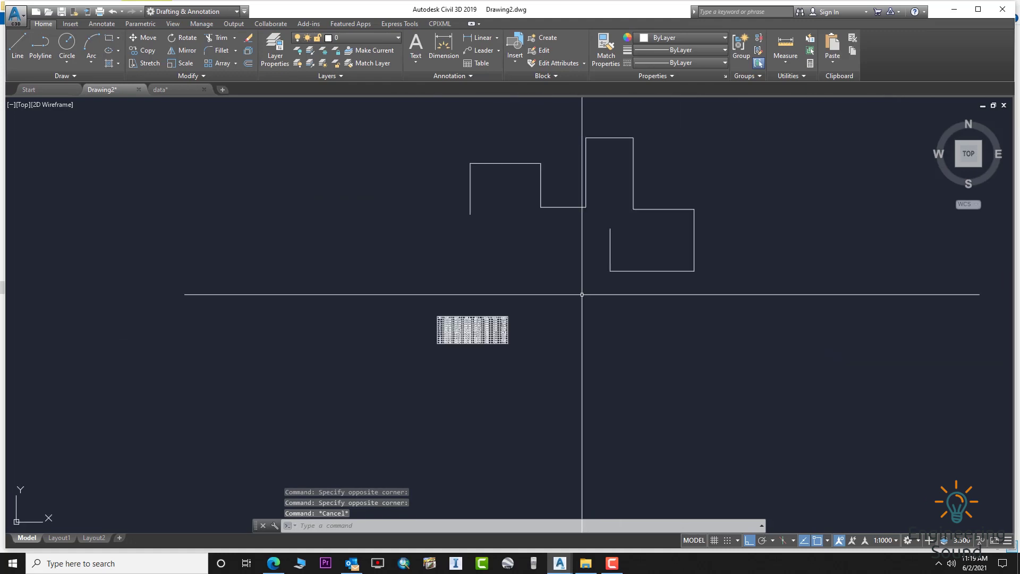
{"action": "scroll", "coordinate": [412, 206], "scroll_direction": "up", "scroll_amount": 1}
{"action": "middle_click_drag", "start_coordinate": [409, 205], "coordinate": [381, 160]}
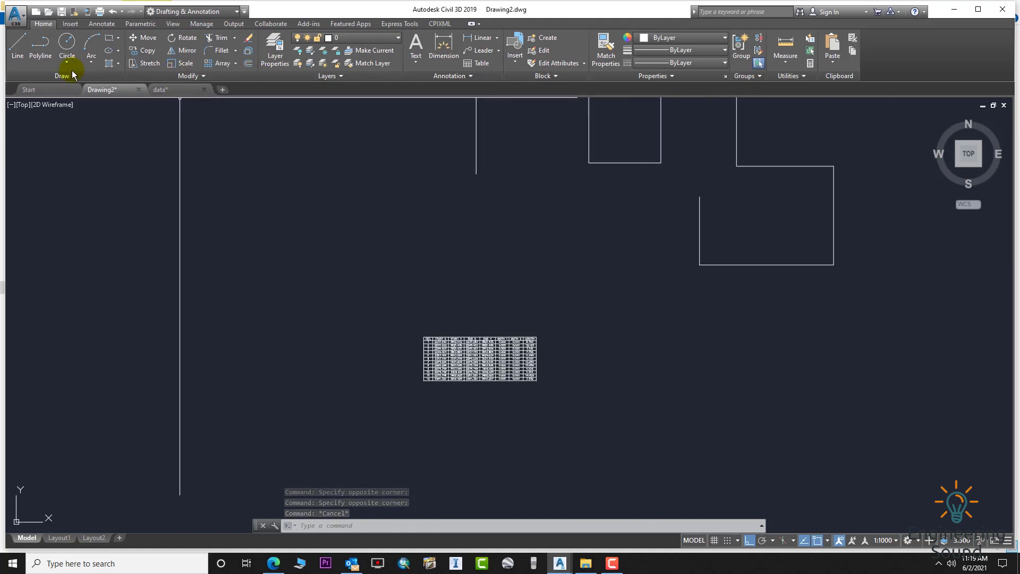
{"action": "left_click", "coordinate": [101, 23]}
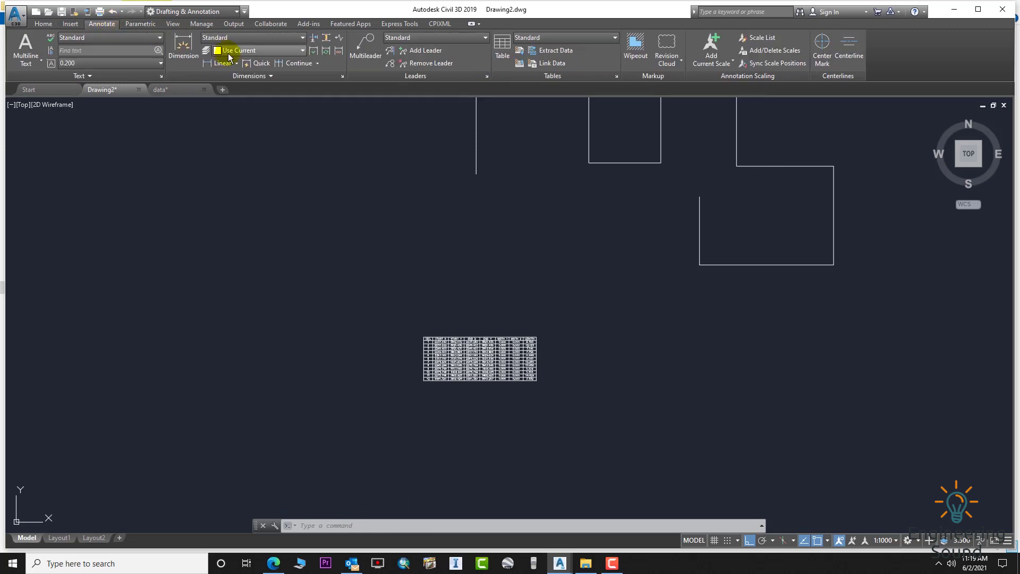
{"action": "left_click", "coordinate": [183, 45]}
{"action": "middle_click_drag", "start_coordinate": [492, 179], "coordinate": [486, 287]}
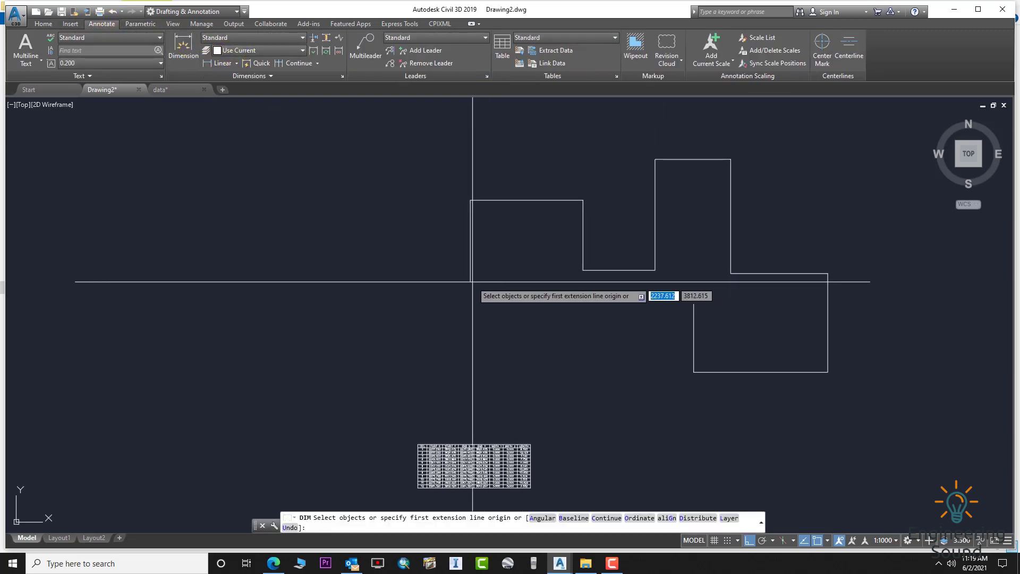
{"action": "left_click", "coordinate": [470, 281]}
{"action": "left_click", "coordinate": [470, 200]}
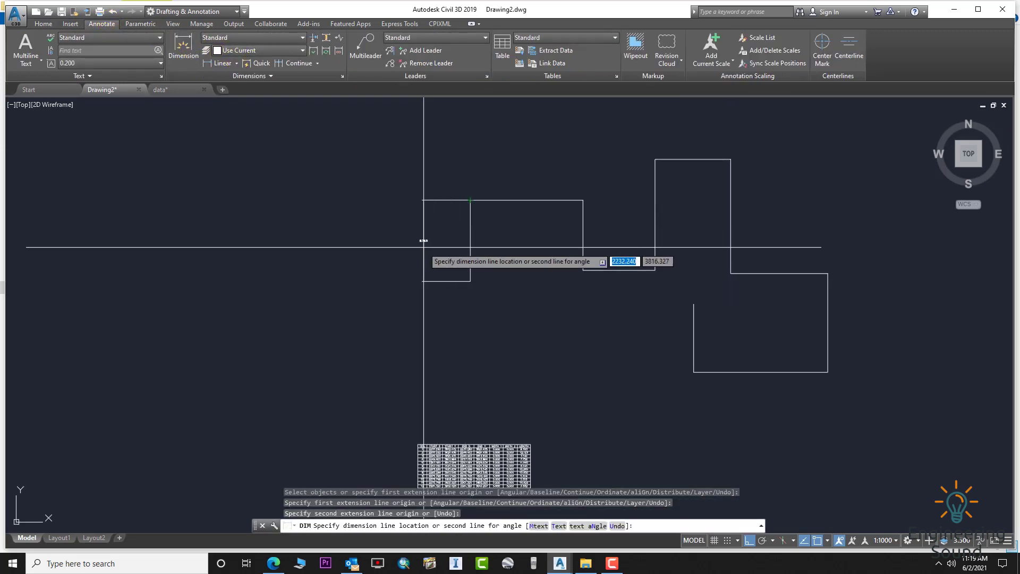
{"action": "left_click", "coordinate": [424, 246]}
Step: Compare the first segment's dimension with its LENGTH entry in the table
{"action": "scroll", "coordinate": [407, 239], "scroll_direction": "up", "scroll_amount": 6}
{"action": "middle_click_drag", "start_coordinate": [479, 265], "coordinate": [410, 194]}
{"action": "scroll", "coordinate": [404, 184], "scroll_direction": "down", "scroll_amount": 4}
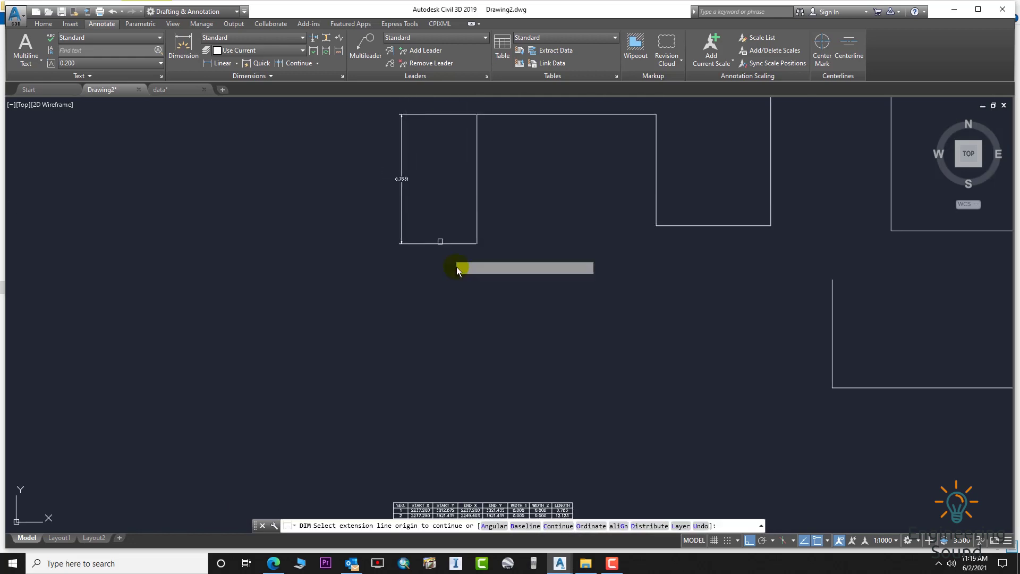
{"action": "middle_click_drag", "start_coordinate": [501, 274], "coordinate": [474, 194]}
{"action": "middle_click_drag", "start_coordinate": [519, 409], "coordinate": [518, 392]}
{"action": "scroll", "coordinate": [521, 280], "scroll_direction": "up", "scroll_amount": 8}
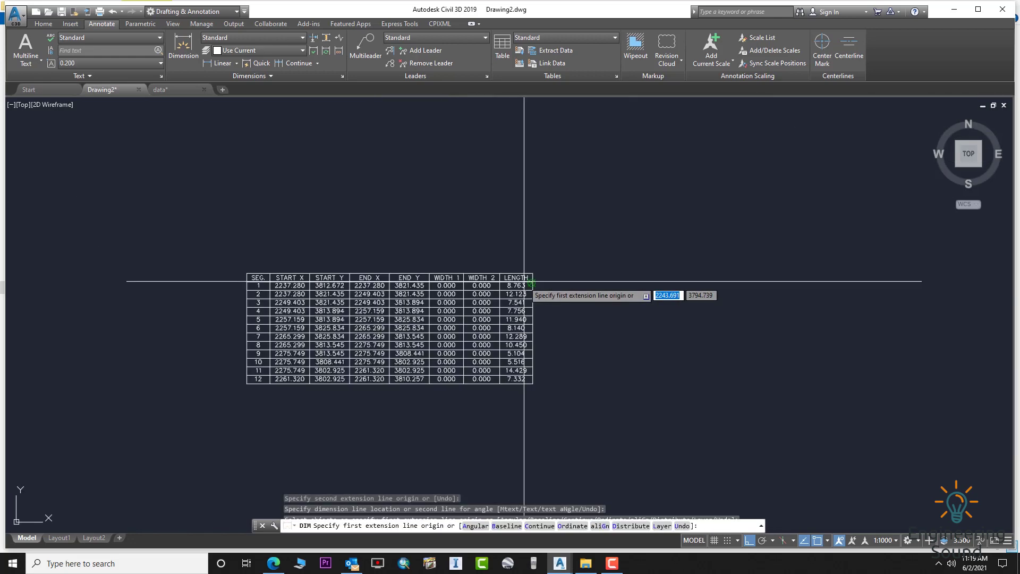
{"action": "scroll", "coordinate": [511, 276], "scroll_direction": "down", "scroll_amount": 6}
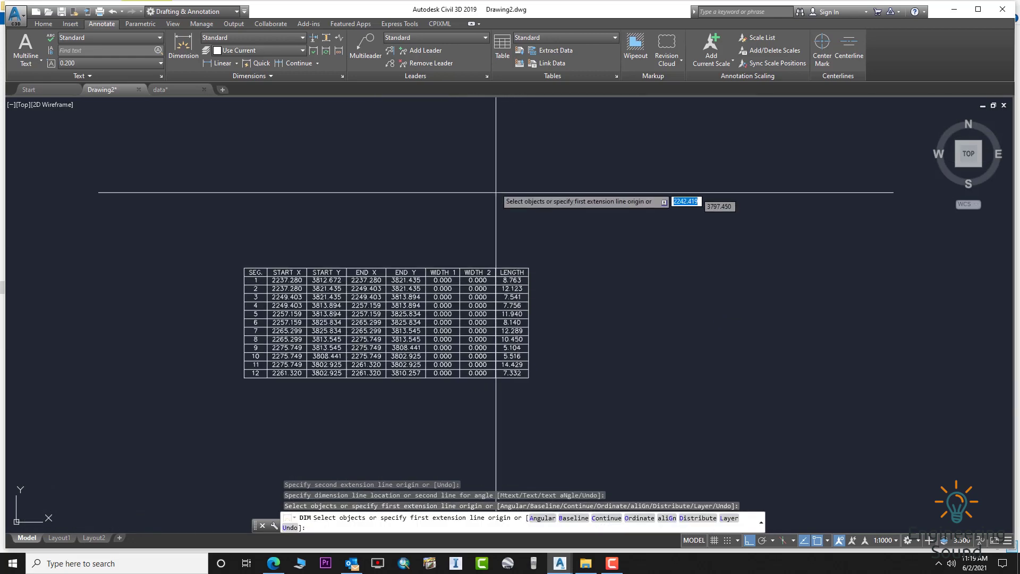
Step: Dimension the second, horizontal segment above the shape and compare it with its LENGTH entry in the table
{"action": "scroll", "coordinate": [433, 217], "scroll_direction": "up", "scroll_amount": 5}
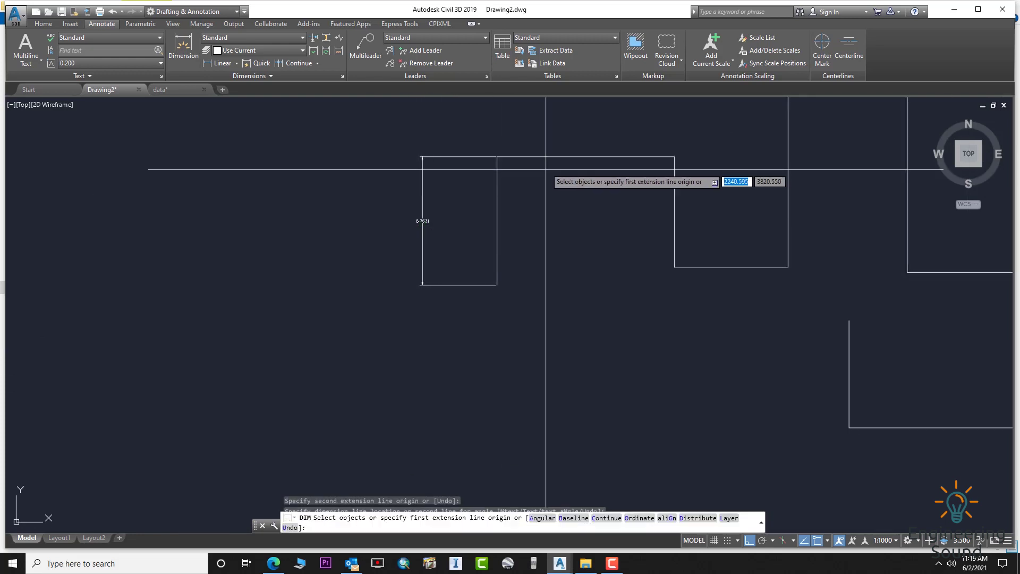
{"action": "key", "text": "Return"}
{"action": "left_click", "coordinate": [496, 156]}
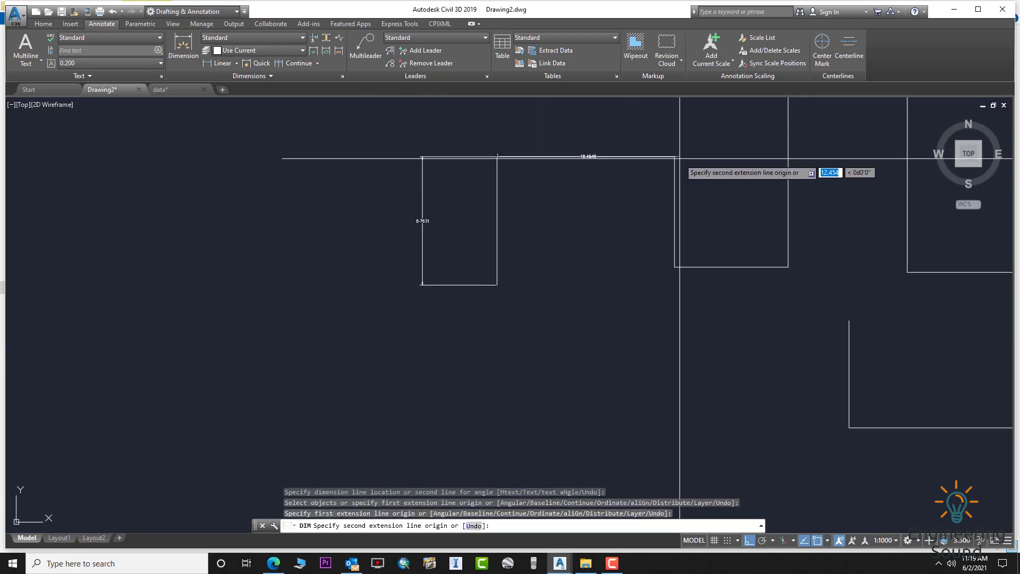
{"action": "left_click", "coordinate": [674, 157]}
{"action": "left_click", "coordinate": [637, 137]}
{"action": "scroll", "coordinate": [587, 137], "scroll_direction": "up", "scroll_amount": 3}
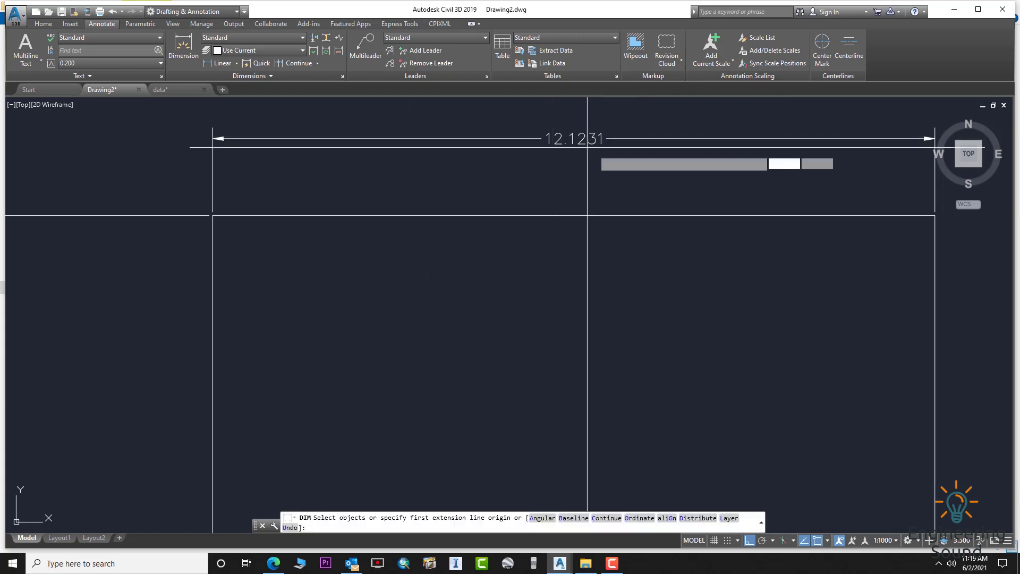
{"action": "scroll", "coordinate": [583, 164], "scroll_direction": "down", "scroll_amount": 4}
{"action": "middle_click_drag", "start_coordinate": [578, 409], "coordinate": [558, 310]}
{"action": "scroll", "coordinate": [558, 309], "scroll_direction": "up", "scroll_amount": 5}
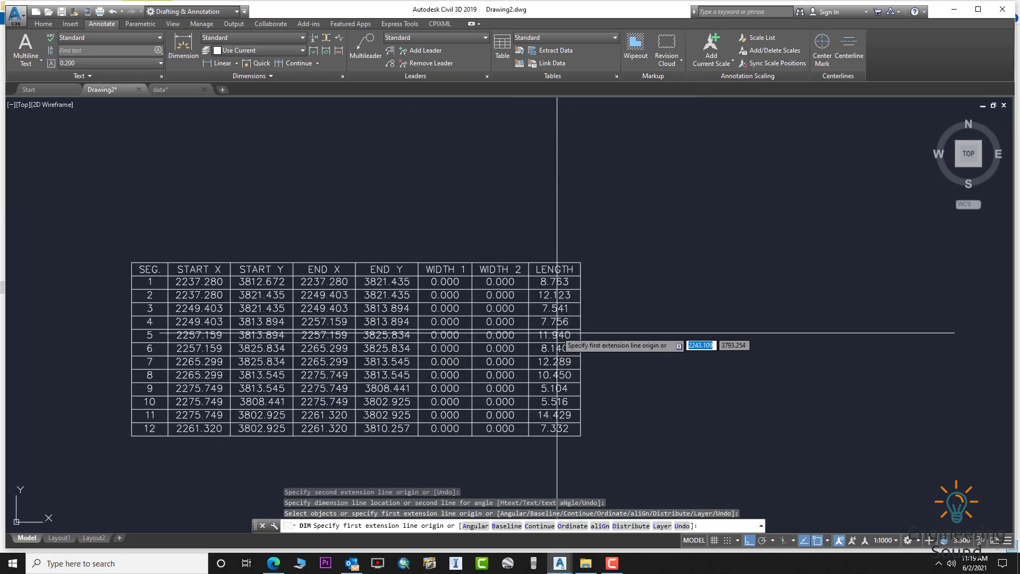
Step: Dimension the third, vertical segment on its left side, compare it with its table LENGTH, and end dimensioning
{"action": "scroll", "coordinate": [659, 258], "scroll_direction": "down", "scroll_amount": 5}
{"action": "middle_click_drag", "start_coordinate": [659, 259], "coordinate": [579, 292]}
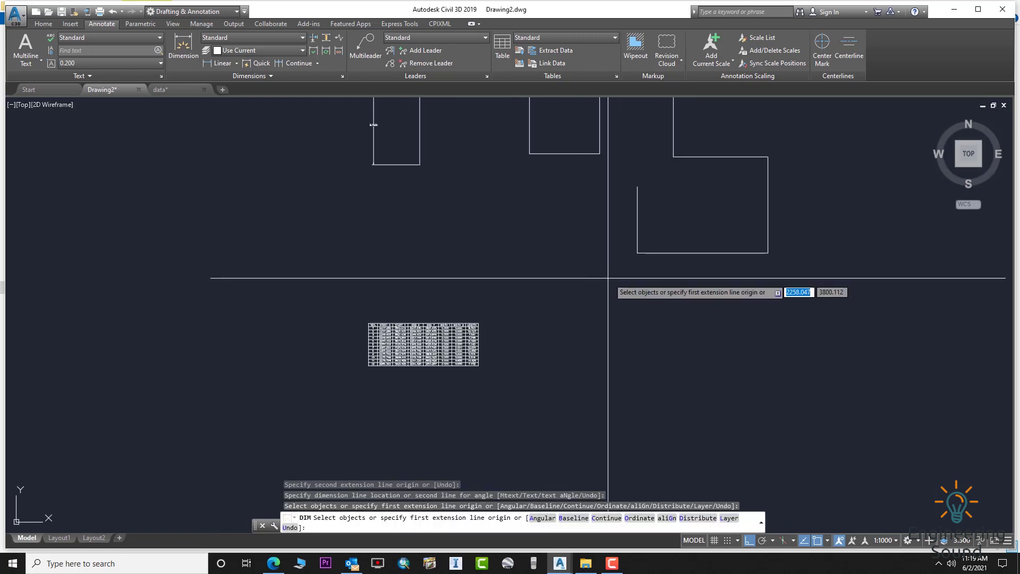
{"action": "middle_click_drag", "start_coordinate": [598, 229], "coordinate": [612, 306]}
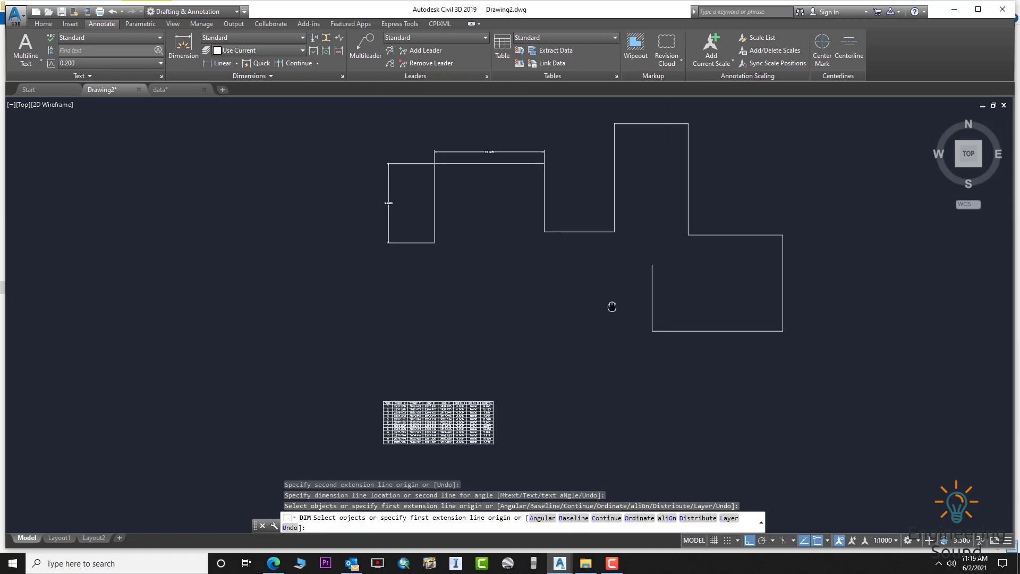
{"action": "left_click", "coordinate": [544, 163]}
{"action": "left_click", "coordinate": [547, 234]}
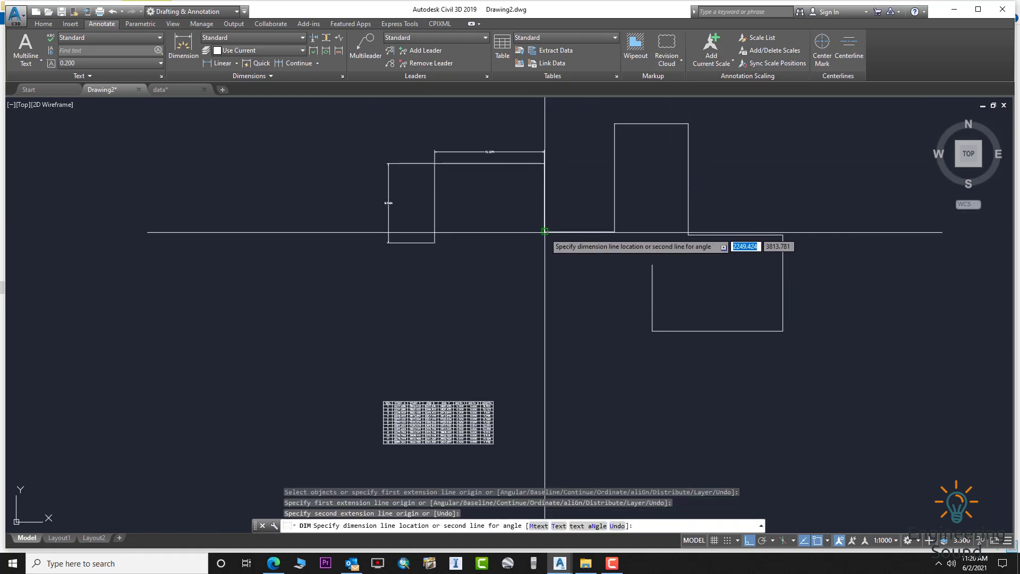
{"action": "left_click", "coordinate": [547, 229]}
{"action": "scroll", "coordinate": [535, 178], "scroll_direction": "up", "scroll_amount": 5}
{"action": "scroll", "coordinate": [537, 307], "scroll_direction": "down", "scroll_amount": 5}
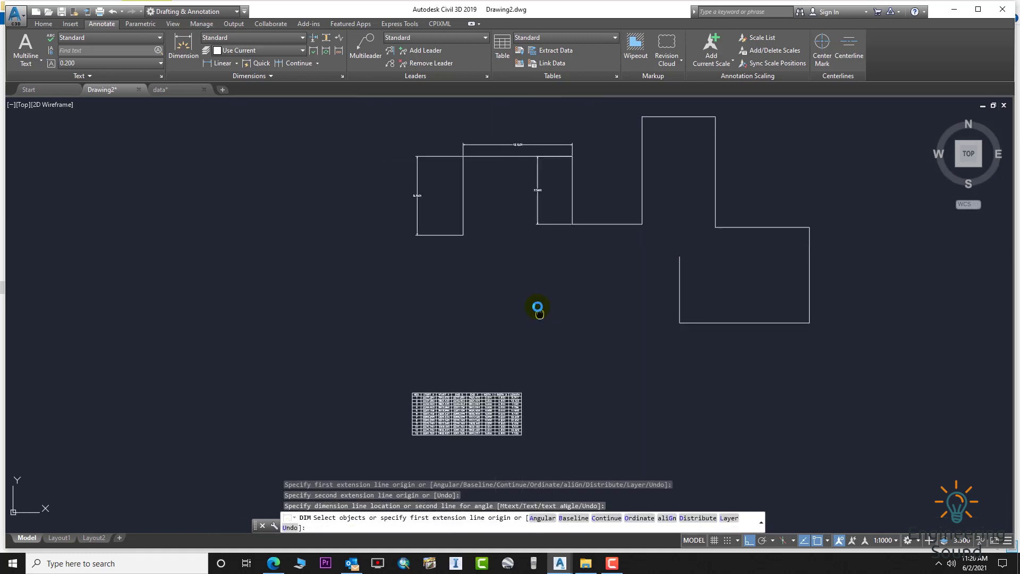
{"action": "scroll", "coordinate": [489, 303], "scroll_direction": "up", "scroll_amount": 8}
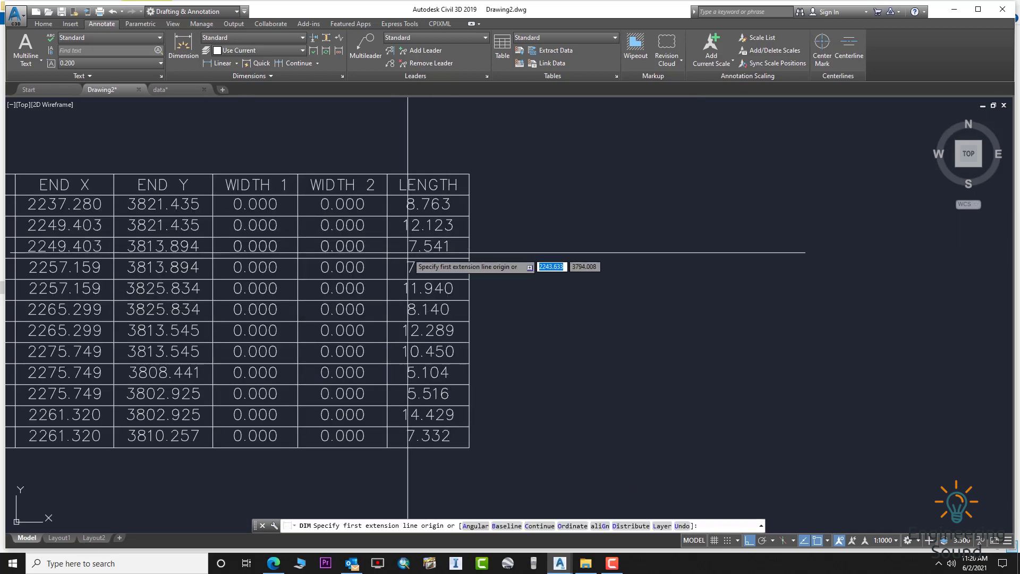
{"action": "scroll", "coordinate": [461, 258], "scroll_direction": "down", "scroll_amount": 10}
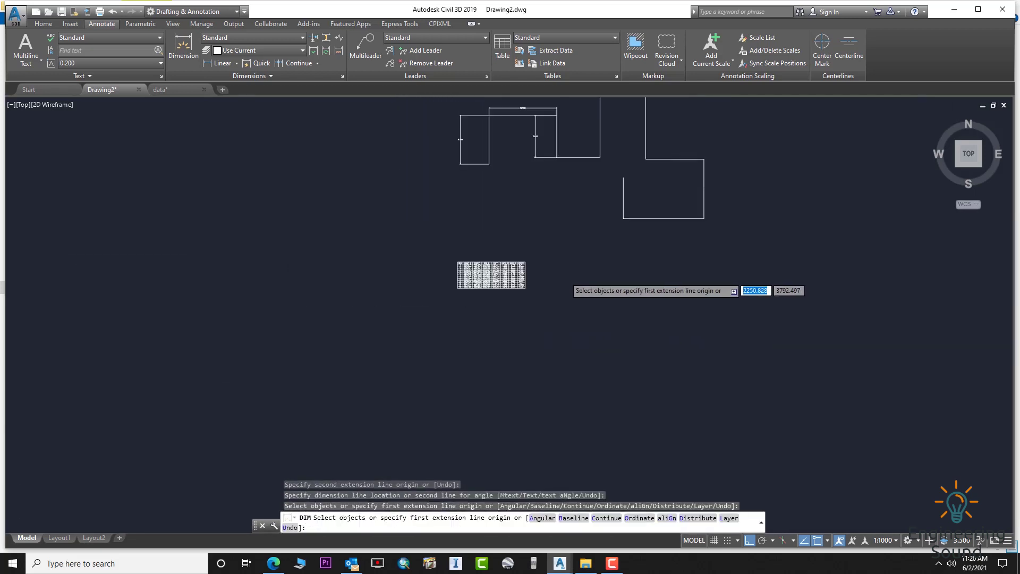
{"action": "key", "text": "Return"}
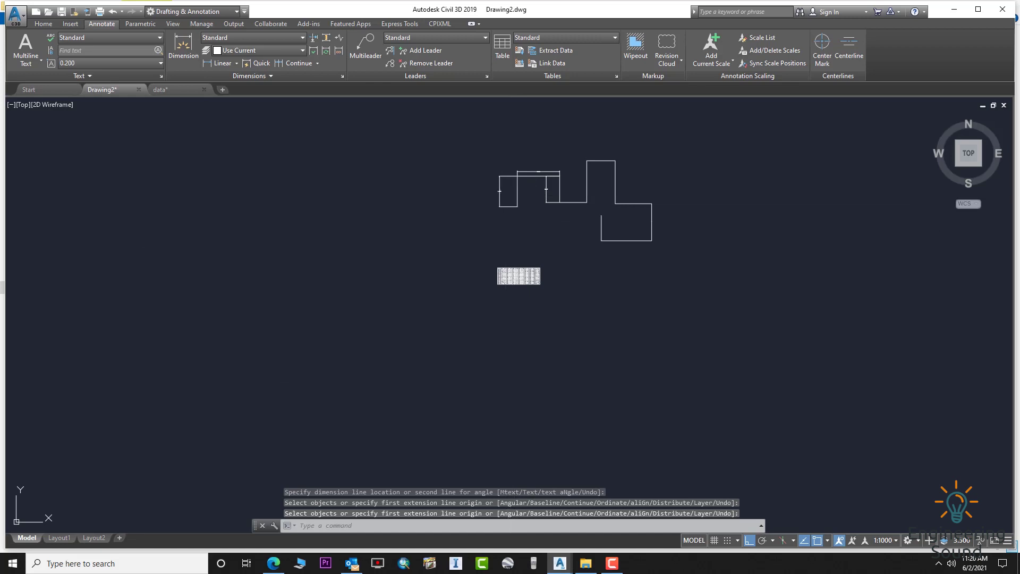
Step: Erase the three check dimensions from the polyline's first three segments
{"action": "left_click", "coordinate": [510, 194]}
{"action": "left_click", "coordinate": [484, 189]}
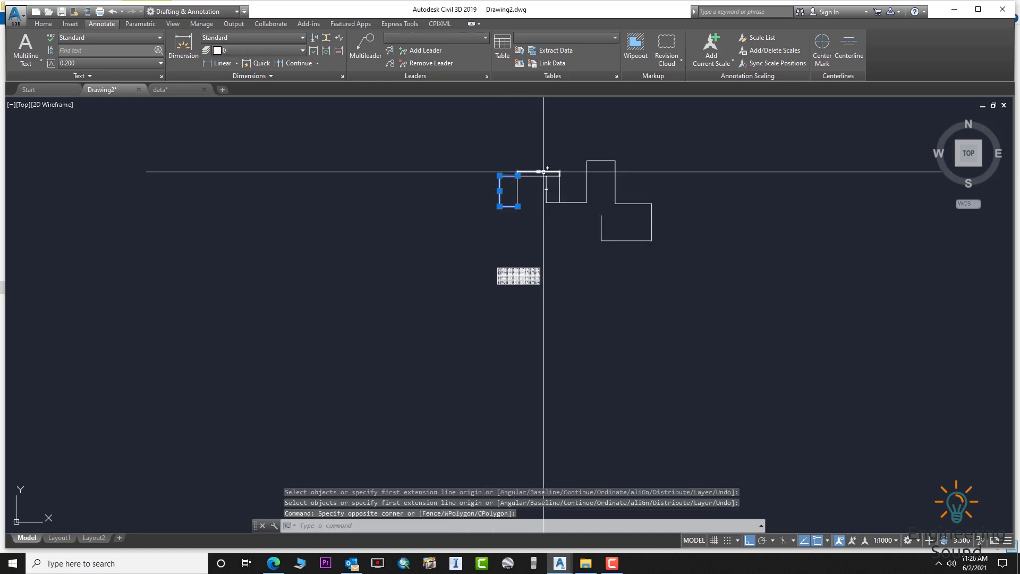
{"action": "scroll", "coordinate": [552, 205], "scroll_direction": "up", "scroll_amount": 5}
{"action": "left_click", "coordinate": [544, 197]}
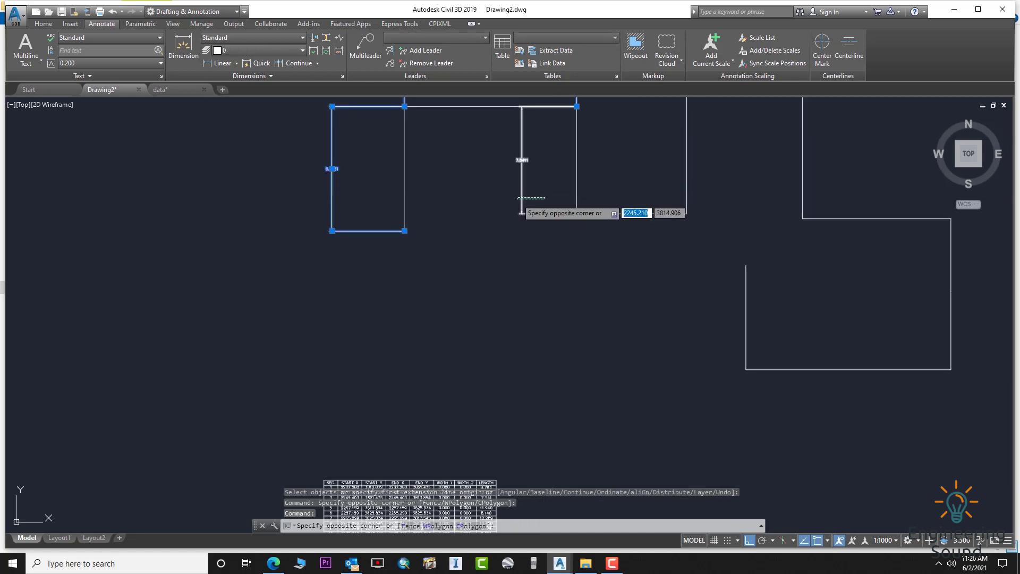
{"action": "left_click", "coordinate": [515, 203]}
{"action": "key", "text": "Delete"}
{"action": "scroll", "coordinate": [558, 221], "scroll_direction": "down", "scroll_amount": 5}
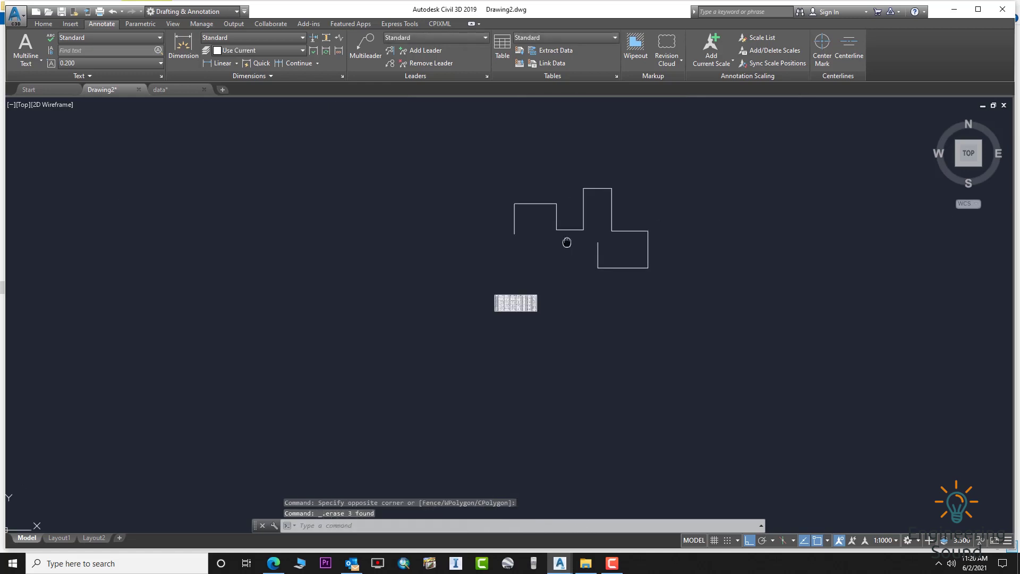
Step: Run POLYINFO with the output format set to CSV and export the segment data of the polyline
{"action": "scroll", "coordinate": [531, 281], "scroll_direction": "up", "scroll_amount": 4}
{"action": "middle_click_drag", "start_coordinate": [542, 346], "coordinate": [527, 304]}
{"action": "middle_click_drag", "start_coordinate": [549, 261], "coordinate": [526, 305]}
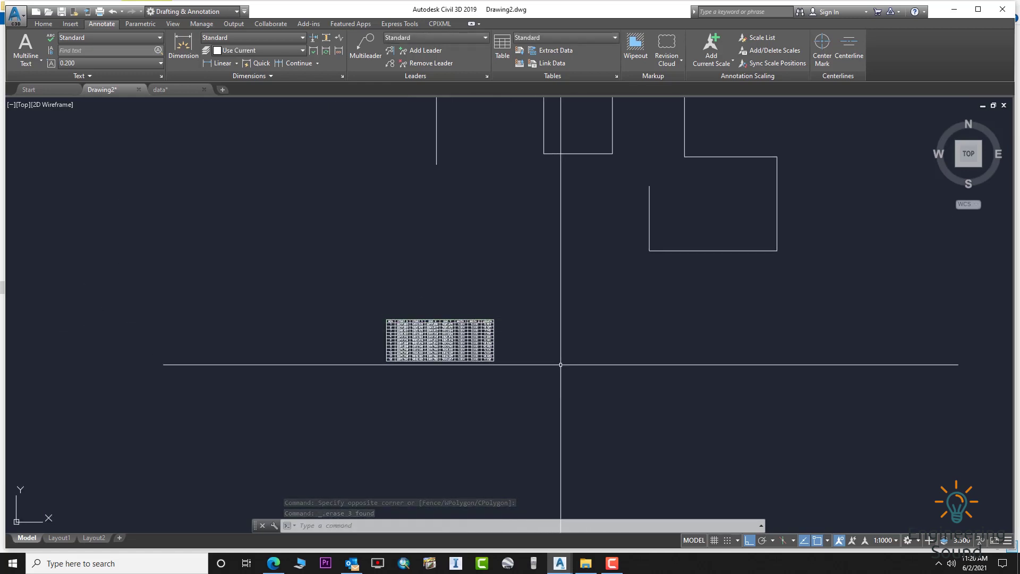
{"action": "type", "text": "polu"}
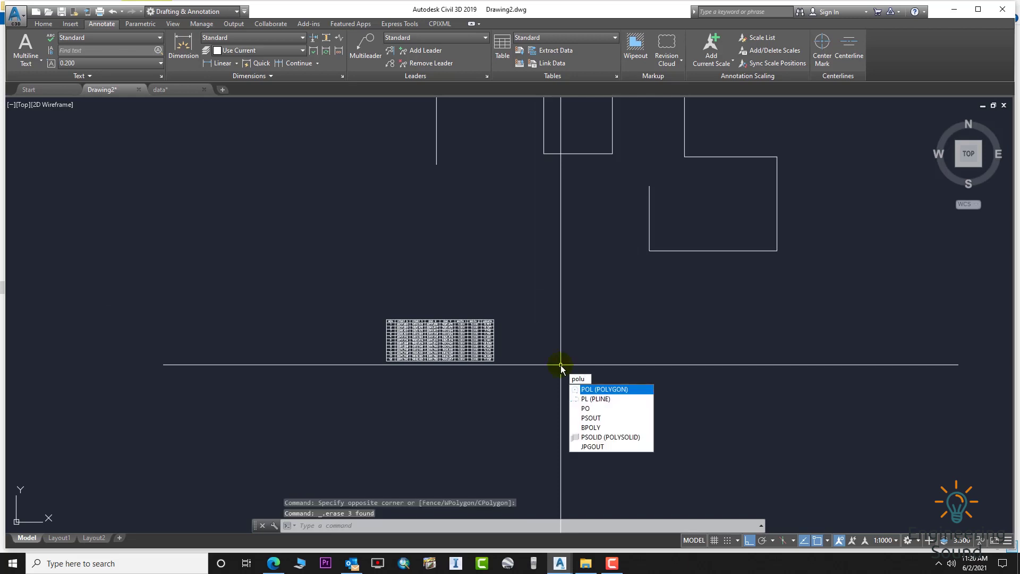
{"action": "key", "text": "BackSpace"}
{"action": "type", "text": "yin"}
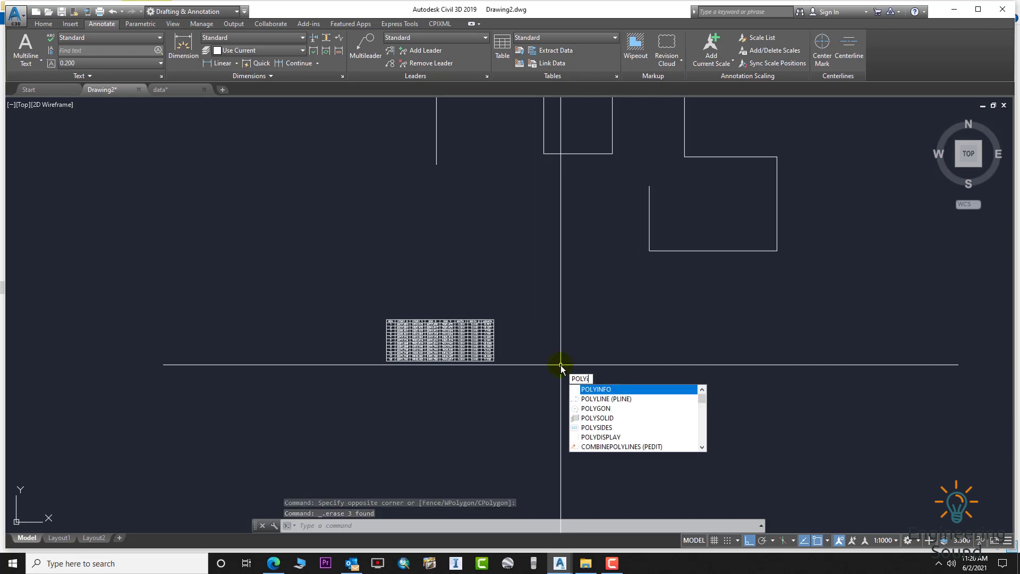
{"action": "key", "text": "Return"}
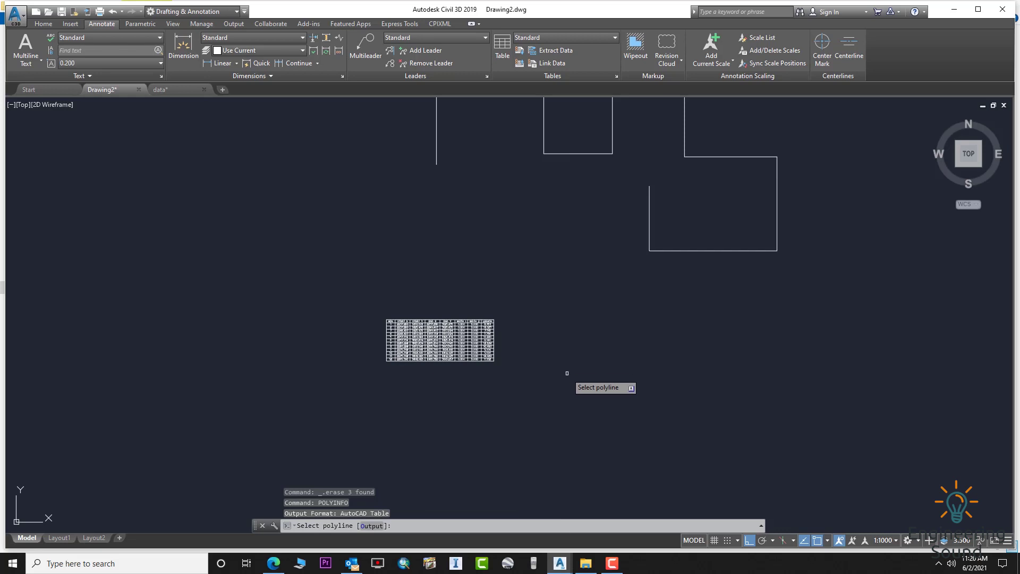
{"action": "middle_click_drag", "start_coordinate": [674, 275], "coordinate": [631, 334]}
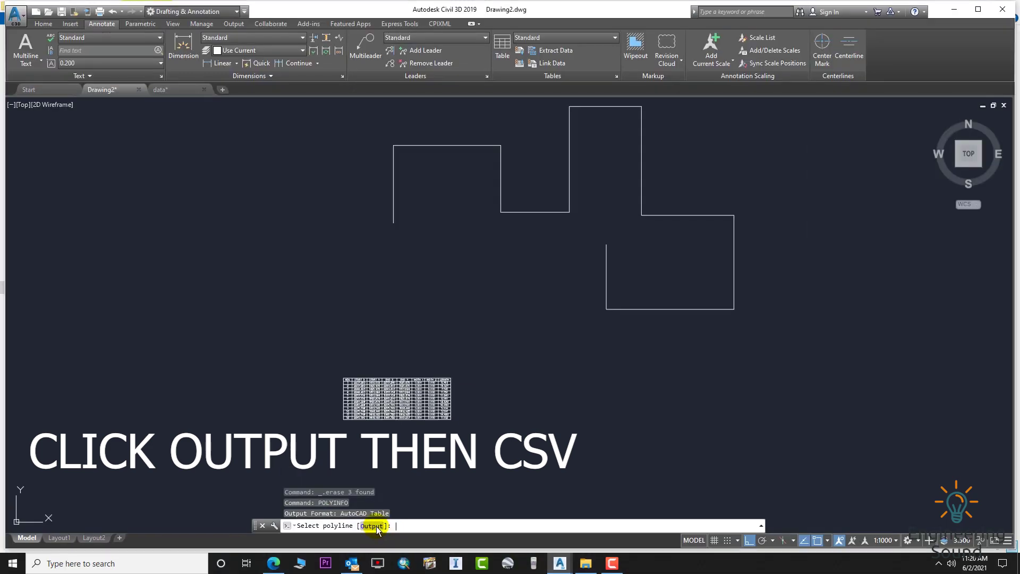
{"action": "left_click", "coordinate": [371, 526]}
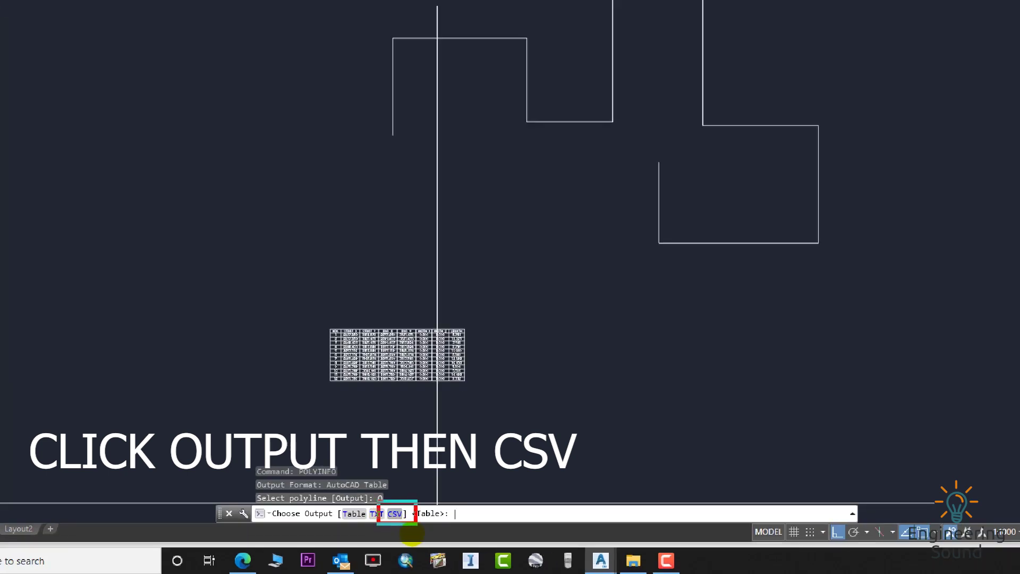
{"action": "left_click", "coordinate": [395, 526]}
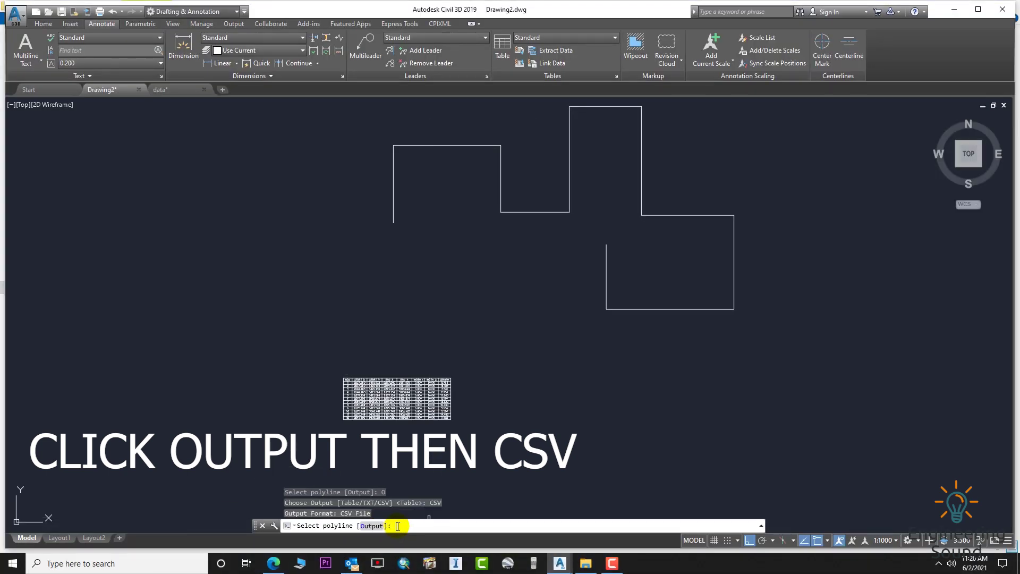
{"action": "left_click", "coordinate": [652, 308]}
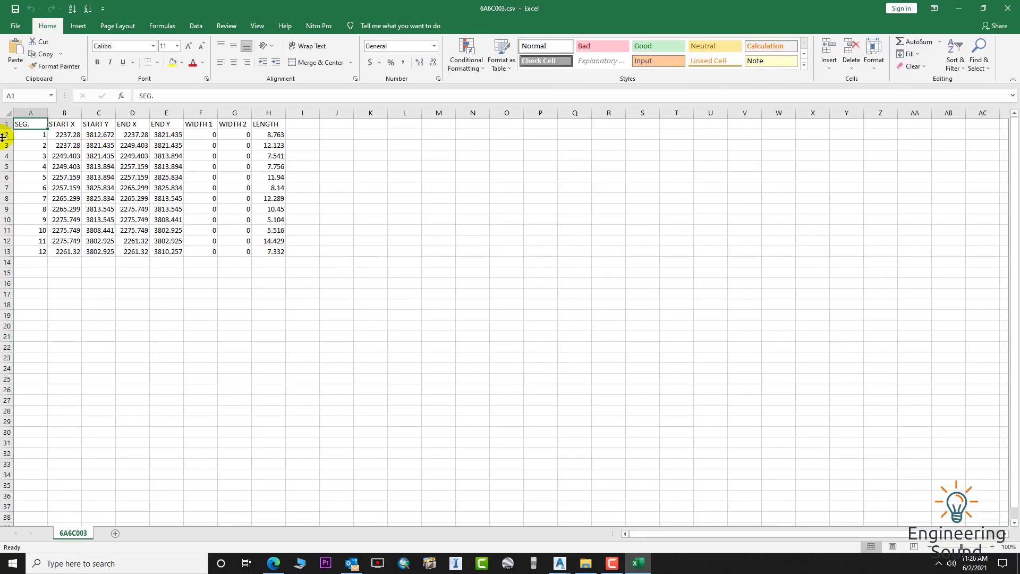
Step: Enlarge the text in A1:H13 to size 14 and centre it horizontally and vertically in the cells
{"action": "left_click_drag", "start_coordinate": [597, 242], "coordinate": [572, 241]}
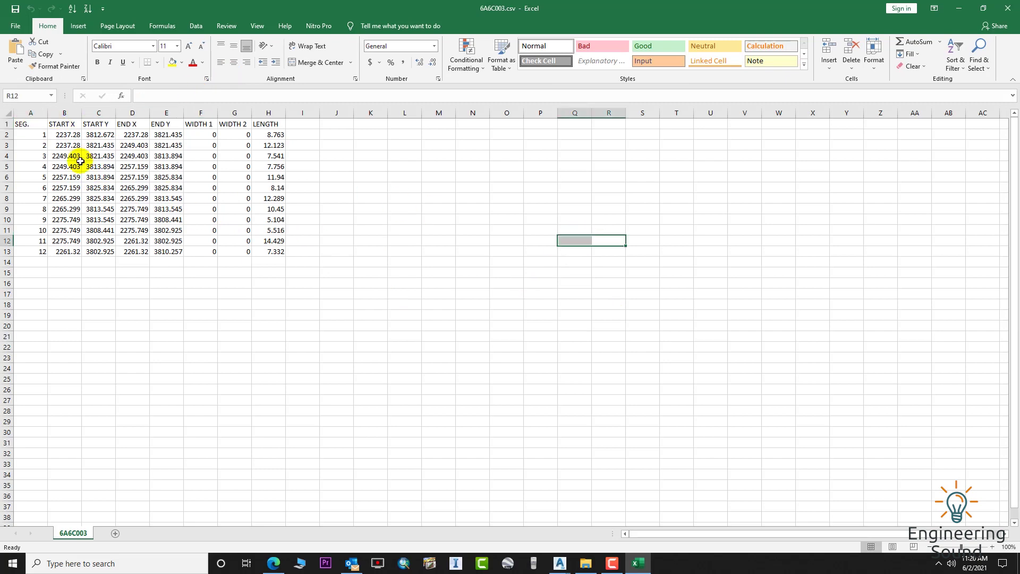
{"action": "left_click_drag", "start_coordinate": [30, 123], "coordinate": [275, 251]}
{"action": "left_click", "coordinate": [189, 48]}
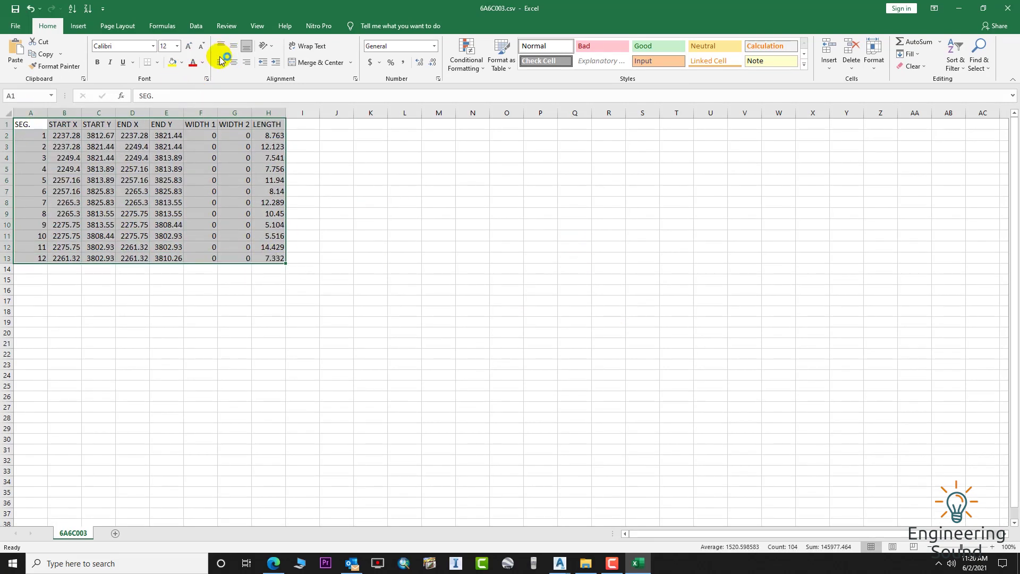
{"action": "left_click", "coordinate": [235, 63]}
{"action": "left_click", "coordinate": [234, 47]}
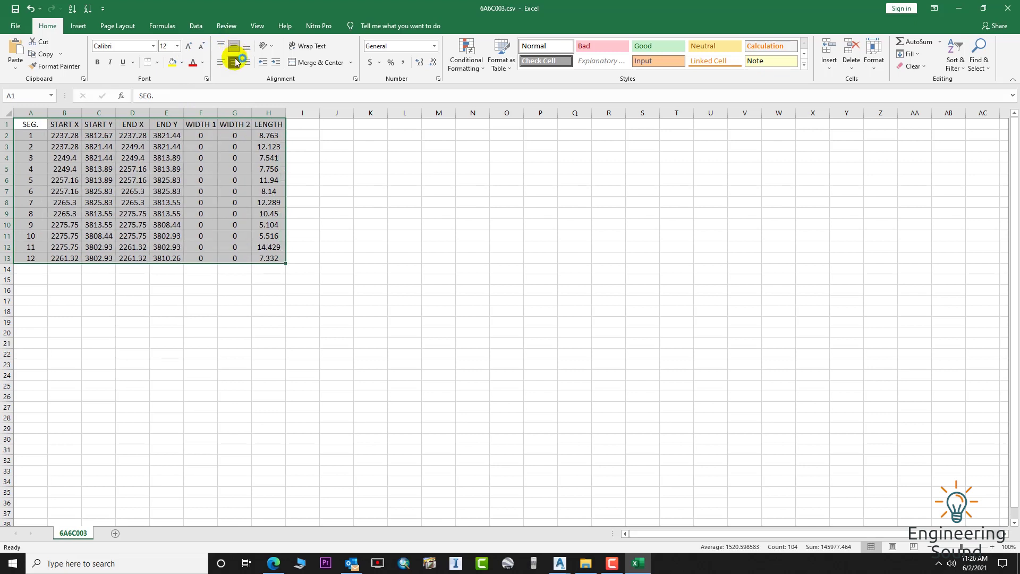
{"action": "left_click", "coordinate": [189, 47]}
{"action": "left_click", "coordinate": [345, 152]}
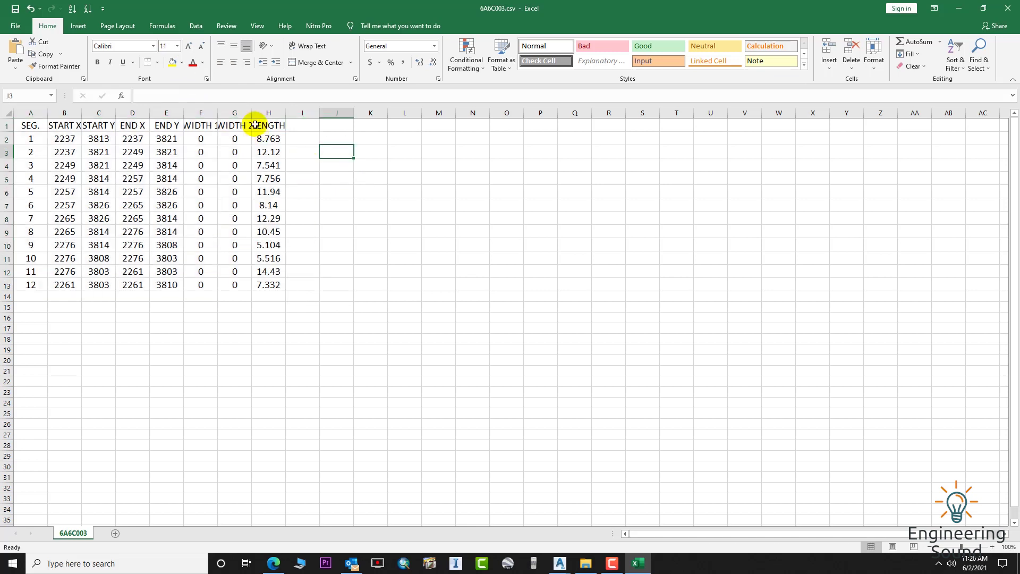
Step: Auto-fit the widths of columns B through H to their contents
{"action": "double_click", "coordinate": [286, 113]}
{"action": "double_click", "coordinate": [251, 113]}
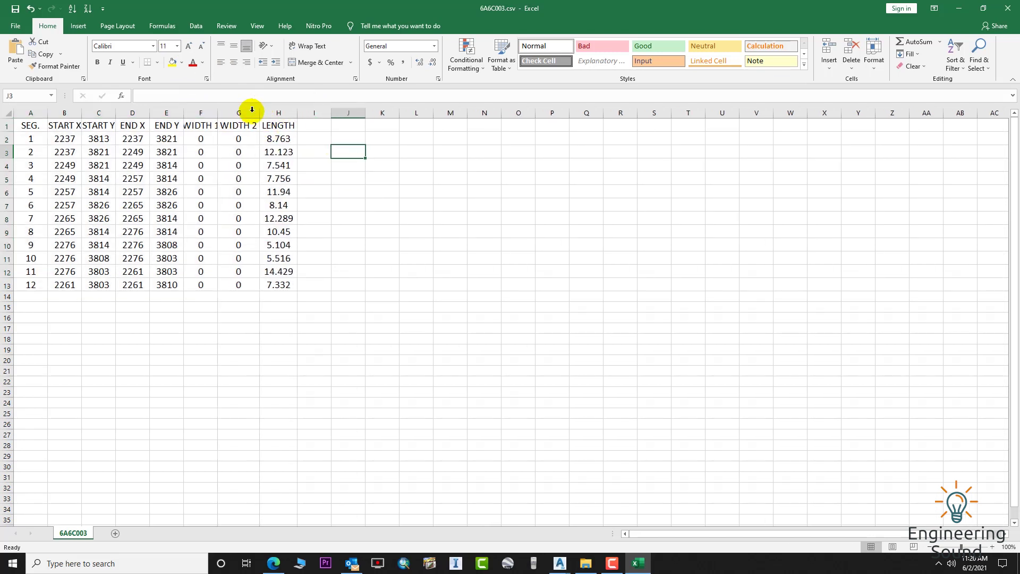
{"action": "double_click", "coordinate": [219, 110]}
{"action": "double_click", "coordinate": [184, 112]}
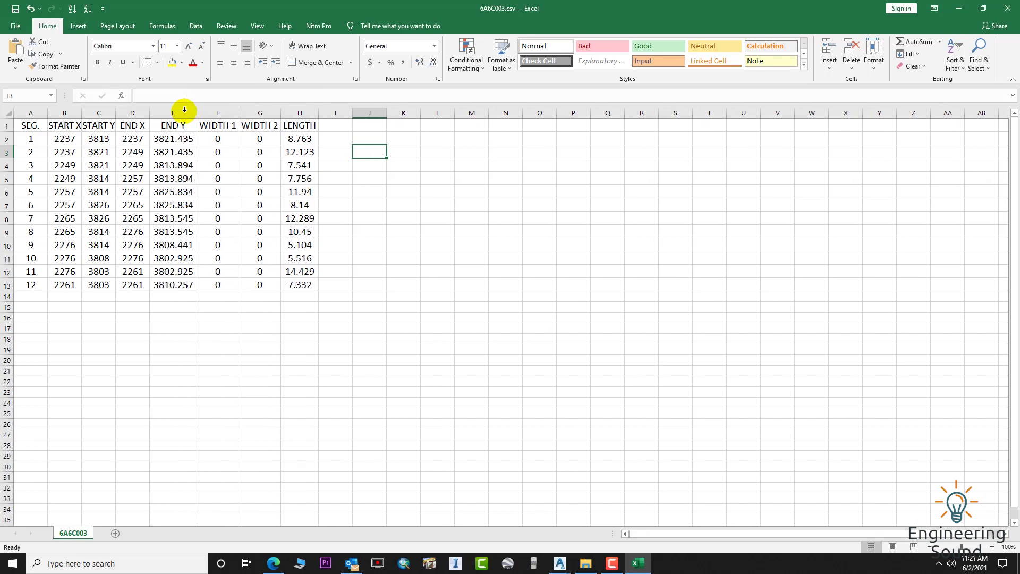
{"action": "double_click", "coordinate": [149, 113]}
{"action": "double_click", "coordinate": [115, 113]}
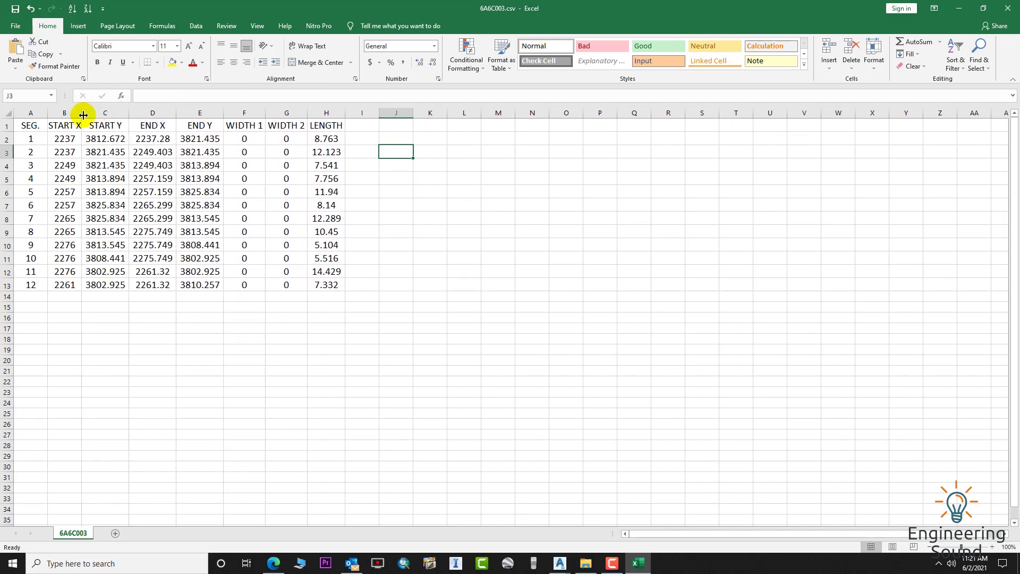
{"action": "double_click", "coordinate": [85, 114]}
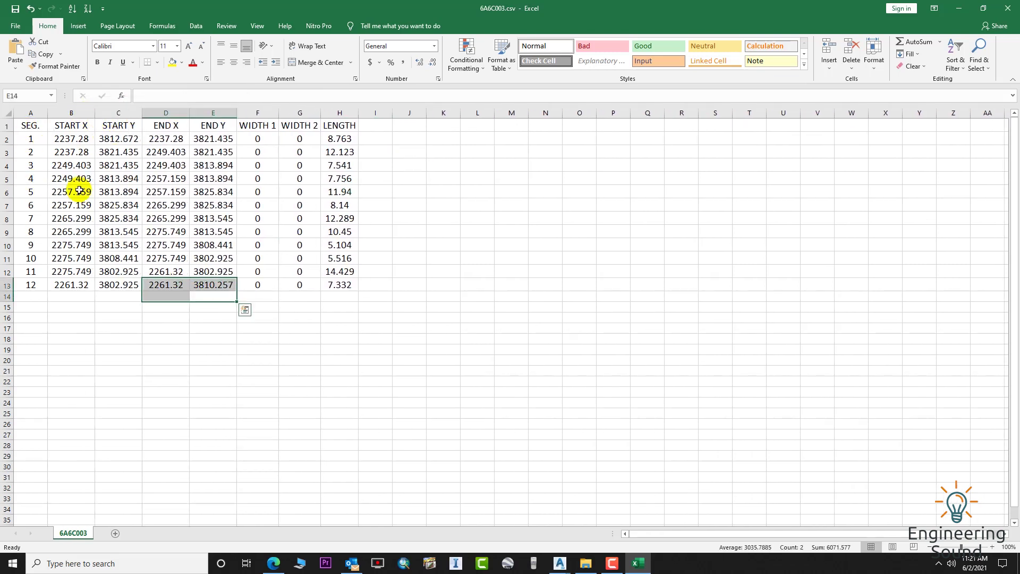
Step: Fill the header row A1:H1 with the standard light green colour
{"action": "left_click_drag", "start_coordinate": [26, 125], "coordinate": [343, 126]}
{"action": "left_click", "coordinate": [173, 63]}
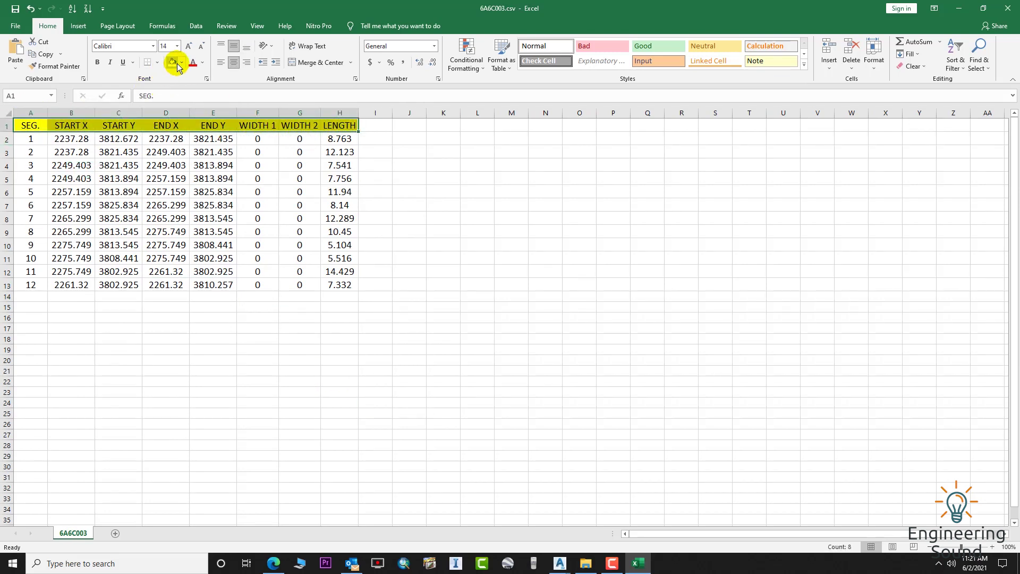
{"action": "left_click", "coordinate": [181, 62]}
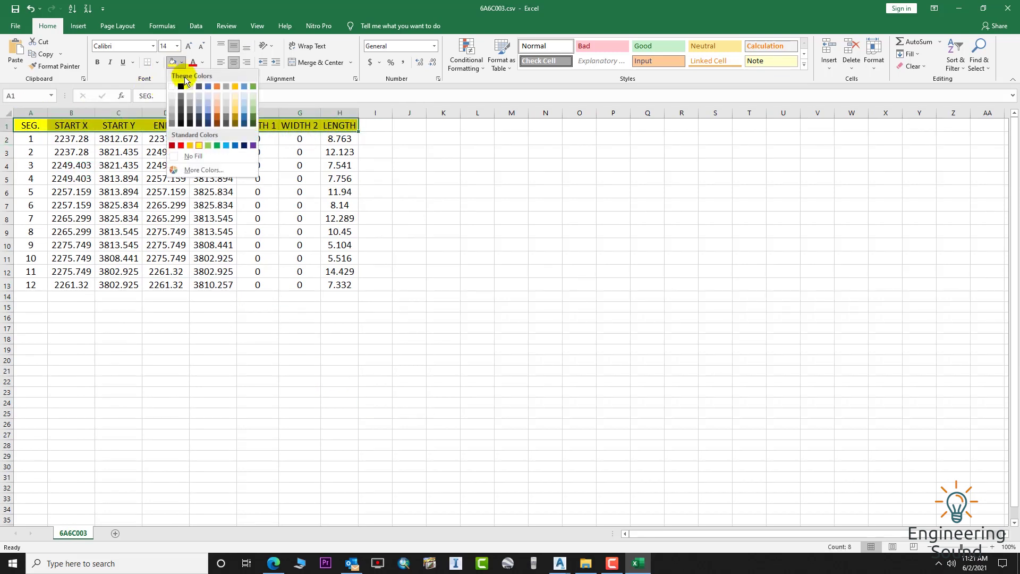
{"action": "left_click", "coordinate": [208, 145]}
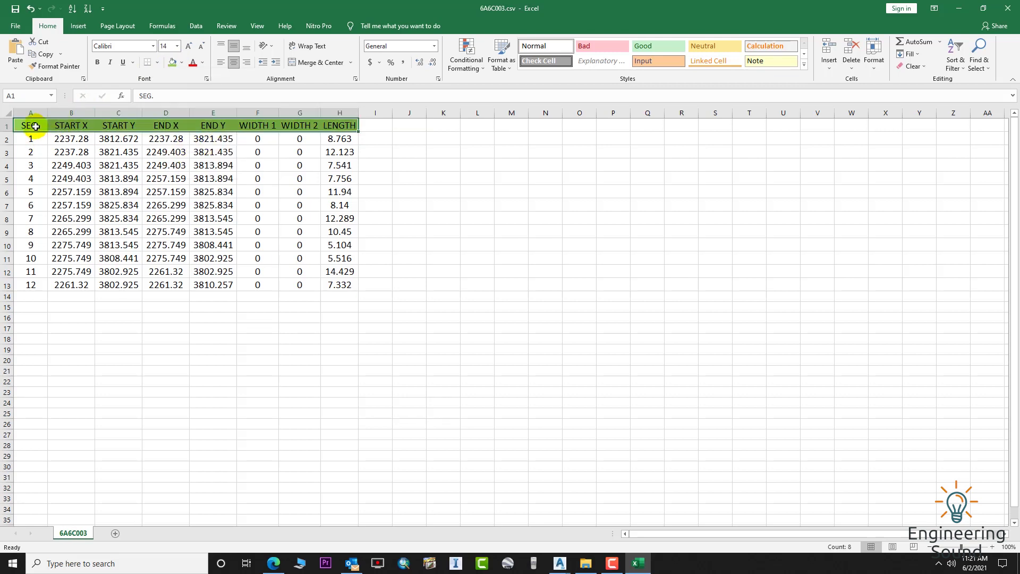
Step: Fill the SEG. column from A1 to A13 with a grey theme colour
{"action": "left_click_drag", "start_coordinate": [35, 127], "coordinate": [31, 276]}
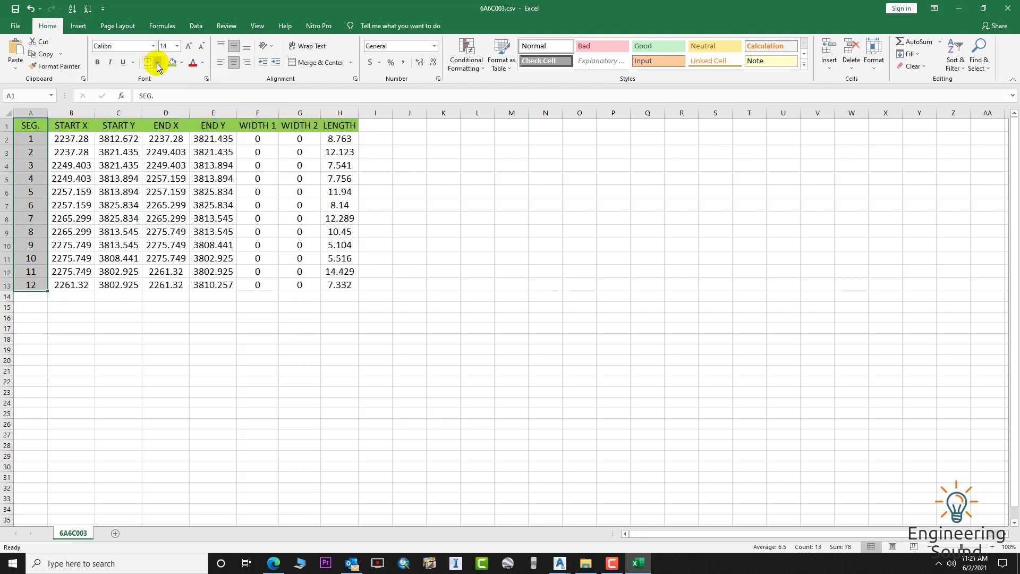
{"action": "left_click", "coordinate": [181, 63]}
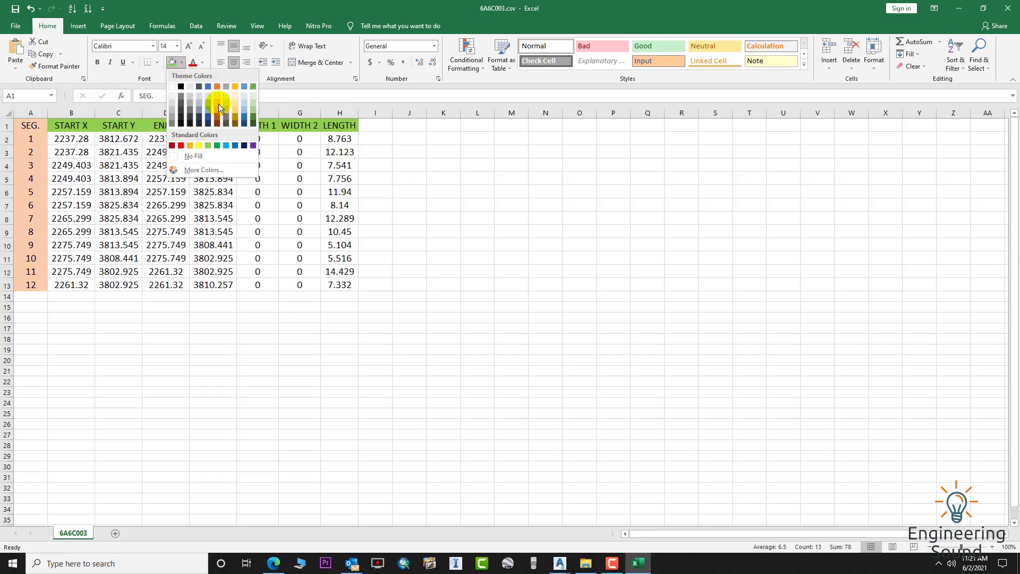
{"action": "left_click", "coordinate": [188, 106]}
{"action": "left_click", "coordinate": [212, 338]}
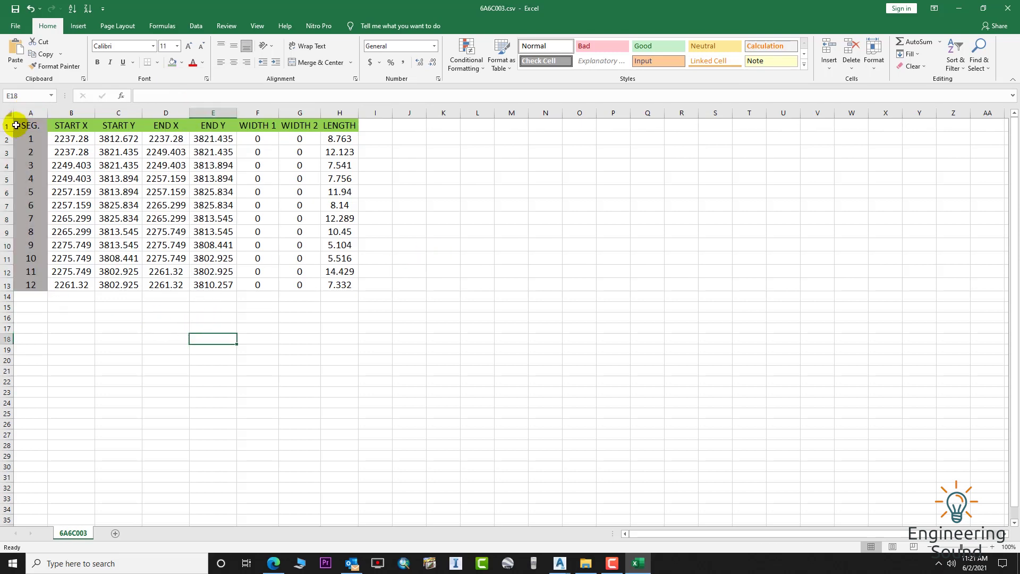
Step: Format A1:H13 with a medium solid outline border and fine hairline borders between all inside cells
{"action": "left_click_drag", "start_coordinate": [16, 125], "coordinate": [331, 284]}
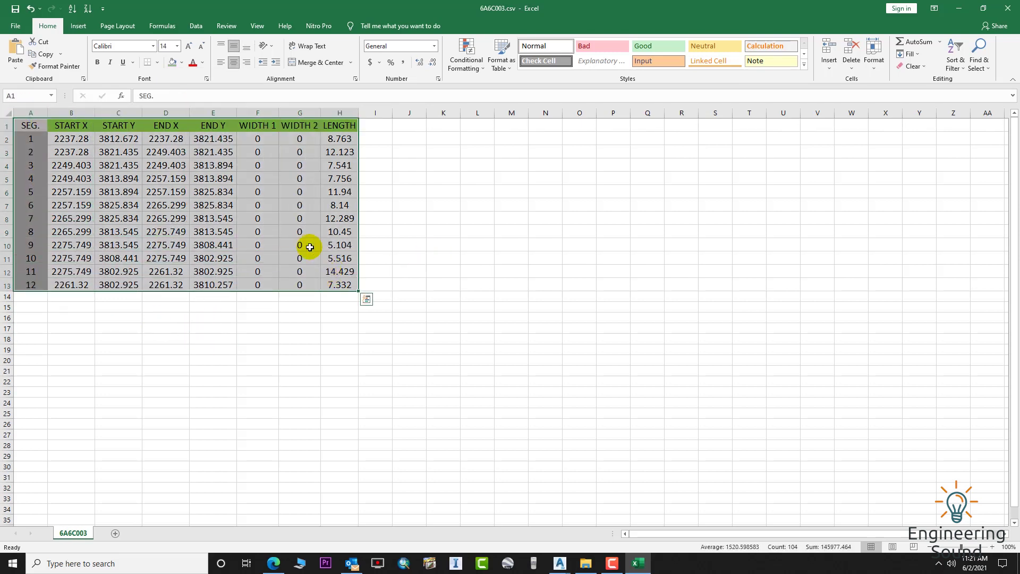
{"action": "right_click", "coordinate": [305, 237]}
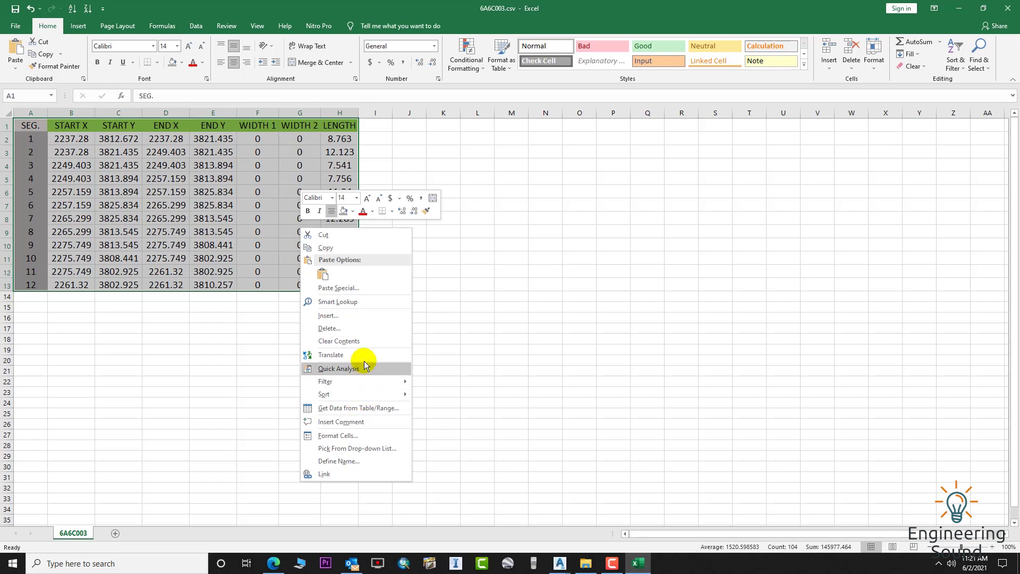
{"action": "left_click", "coordinate": [344, 436]}
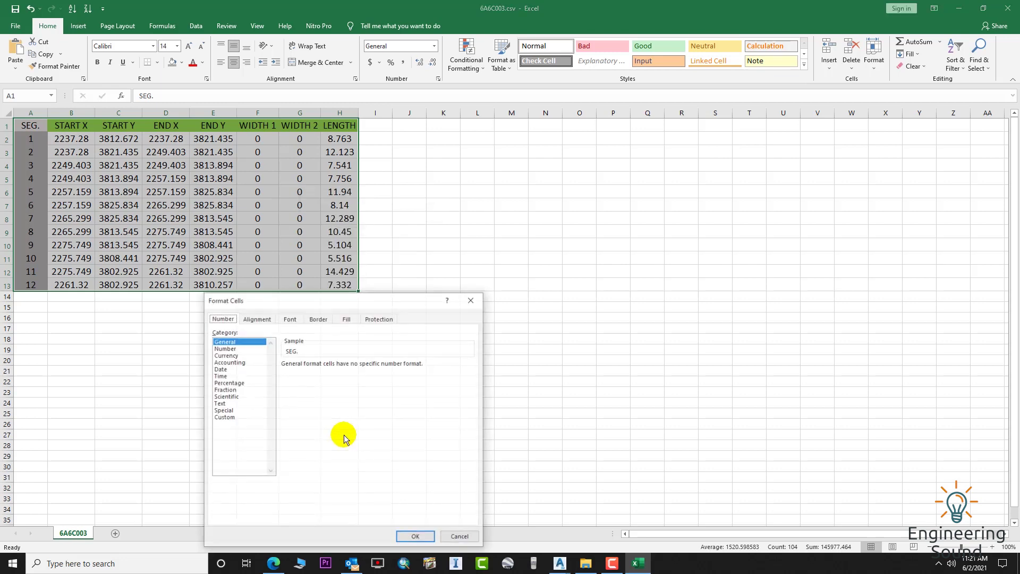
{"action": "left_click", "coordinate": [318, 317]}
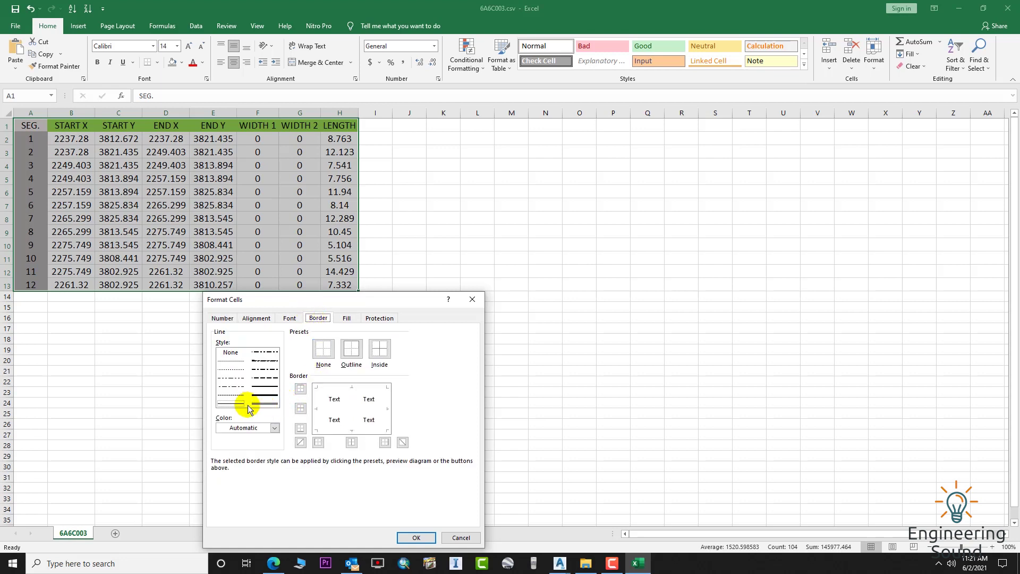
{"action": "left_click", "coordinate": [263, 396]}
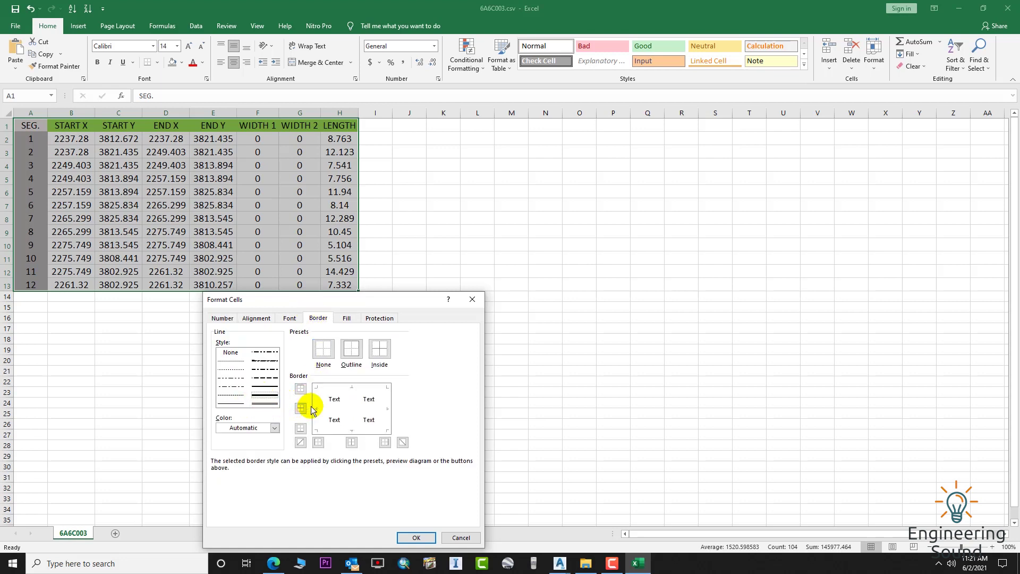
{"action": "left_click", "coordinate": [301, 407]}
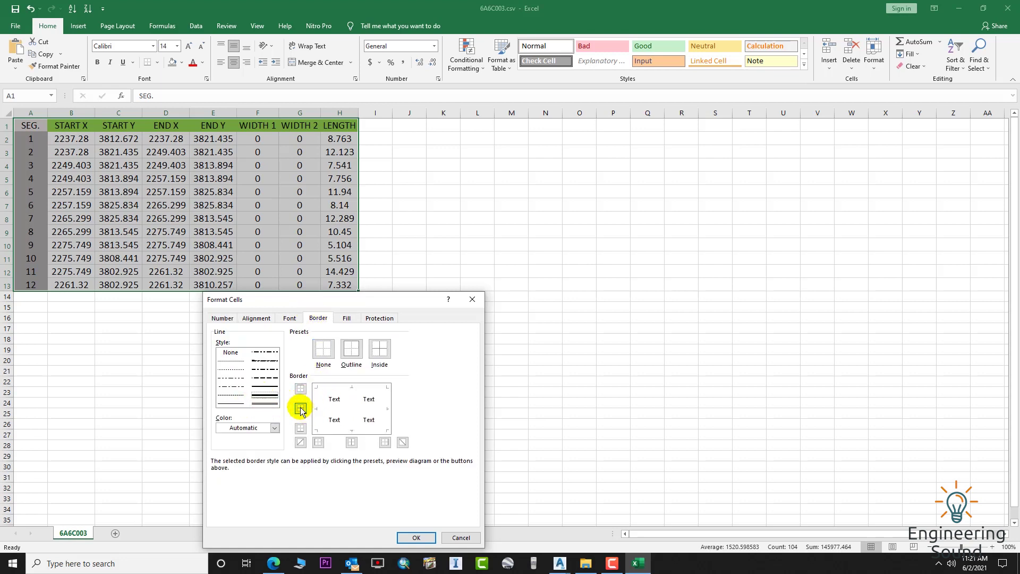
{"action": "left_click", "coordinate": [260, 386]}
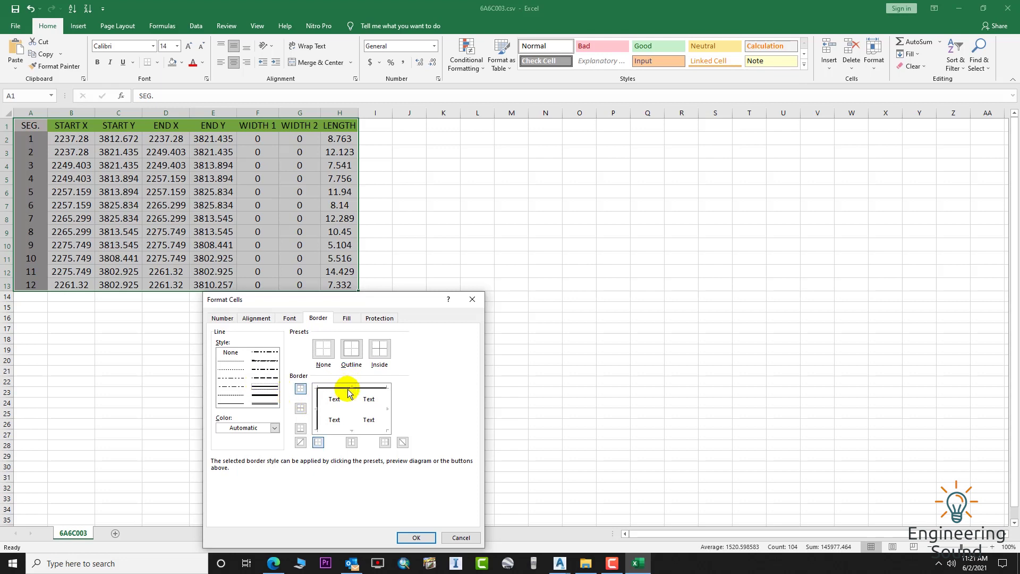
{"action": "left_click", "coordinate": [385, 410]}
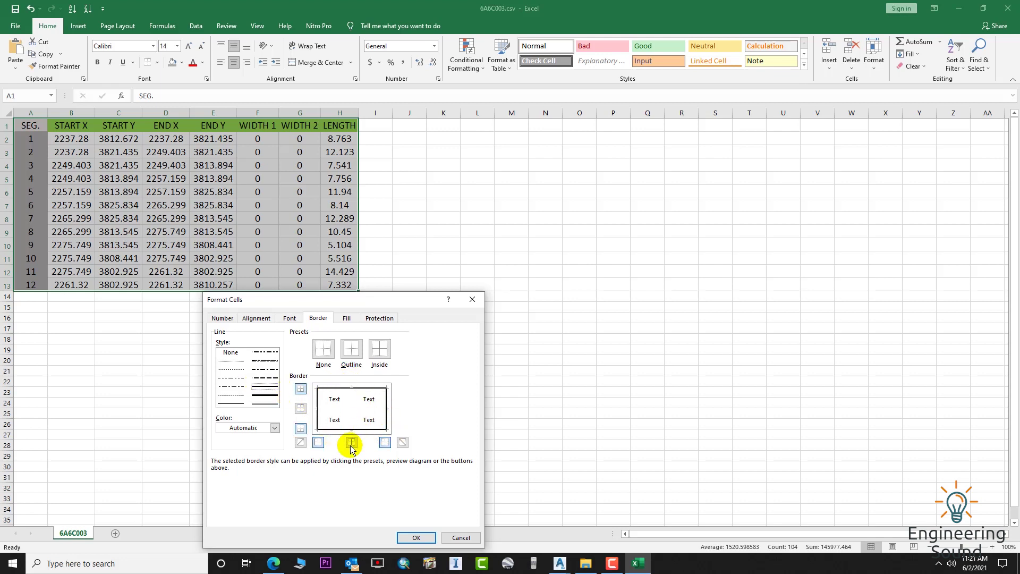
{"action": "left_click", "coordinate": [233, 361]}
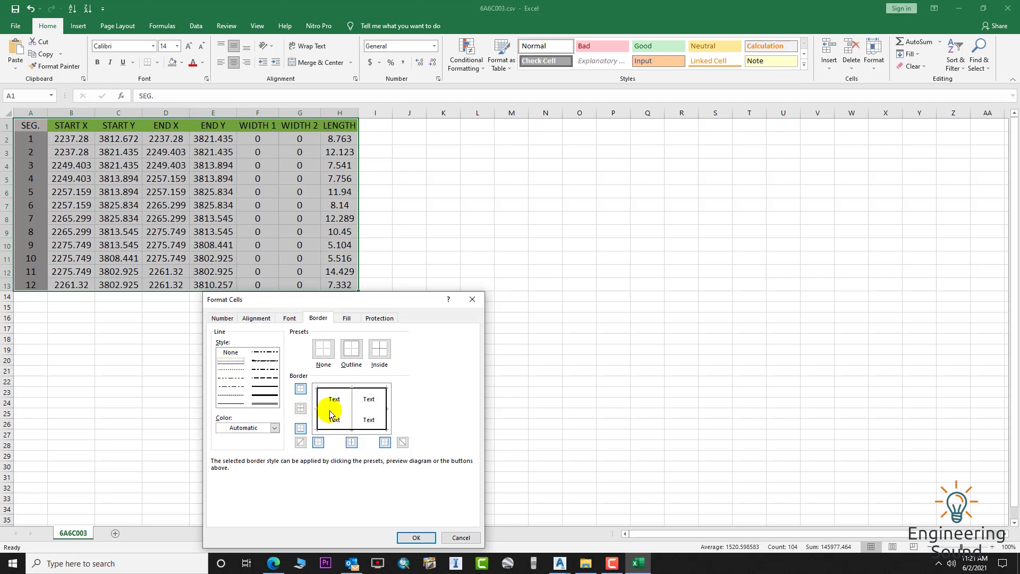
{"action": "left_click", "coordinate": [417, 538]}
{"action": "left_click", "coordinate": [329, 381]}
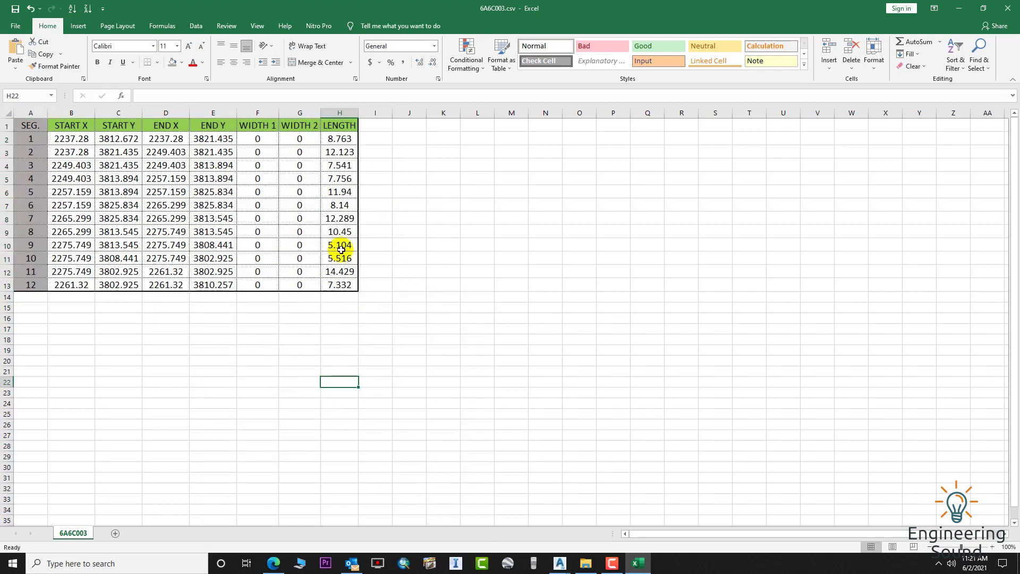
Step: Close the CSV sheet and run PolyInfo on the polyline in the drawing with TXT as the output format
{"action": "left_click", "coordinate": [1006, 9]}
{"action": "left_click", "coordinate": [507, 293]}
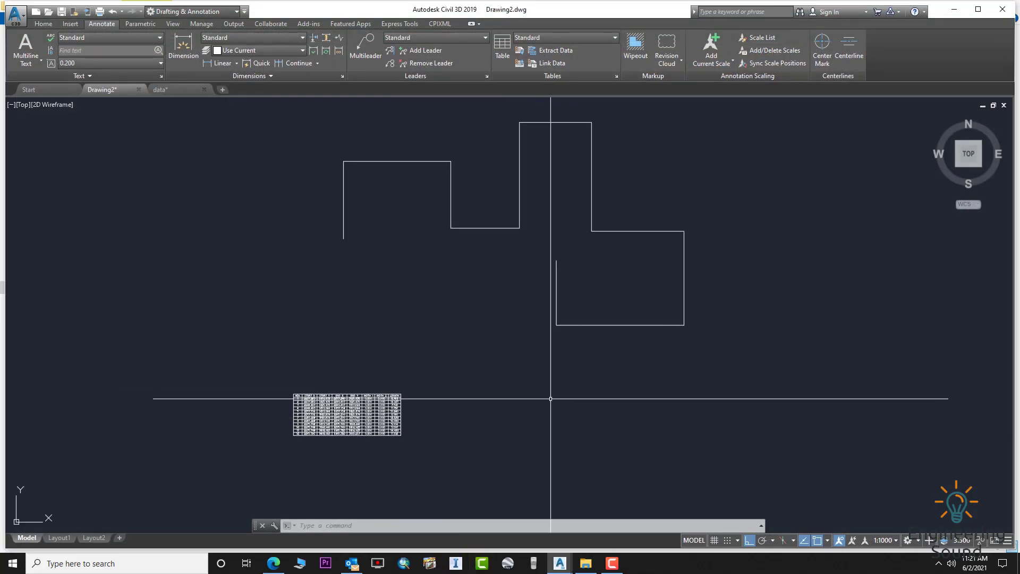
{"action": "type", "text": "polyinfo"}
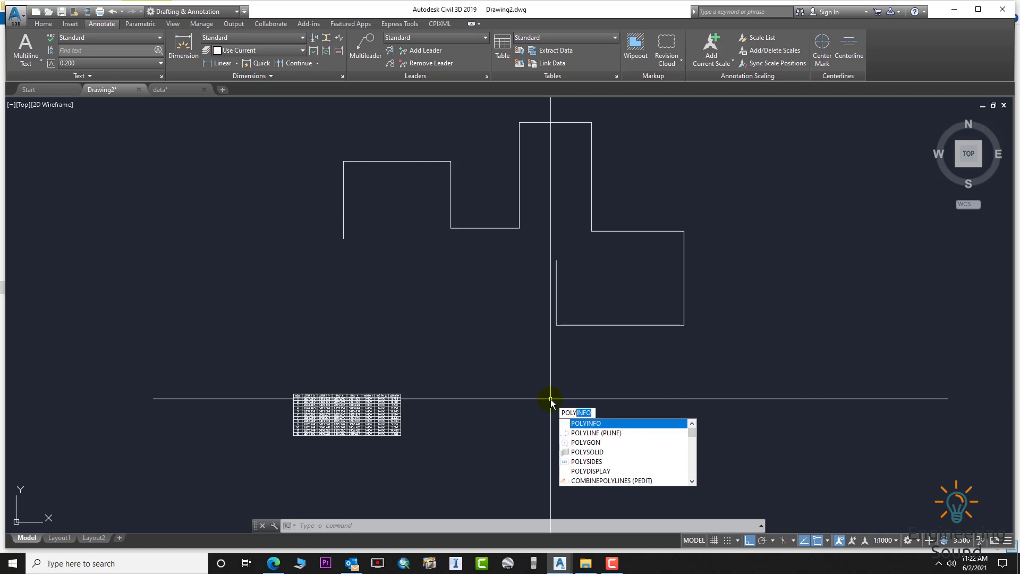
{"action": "key", "text": "Return"}
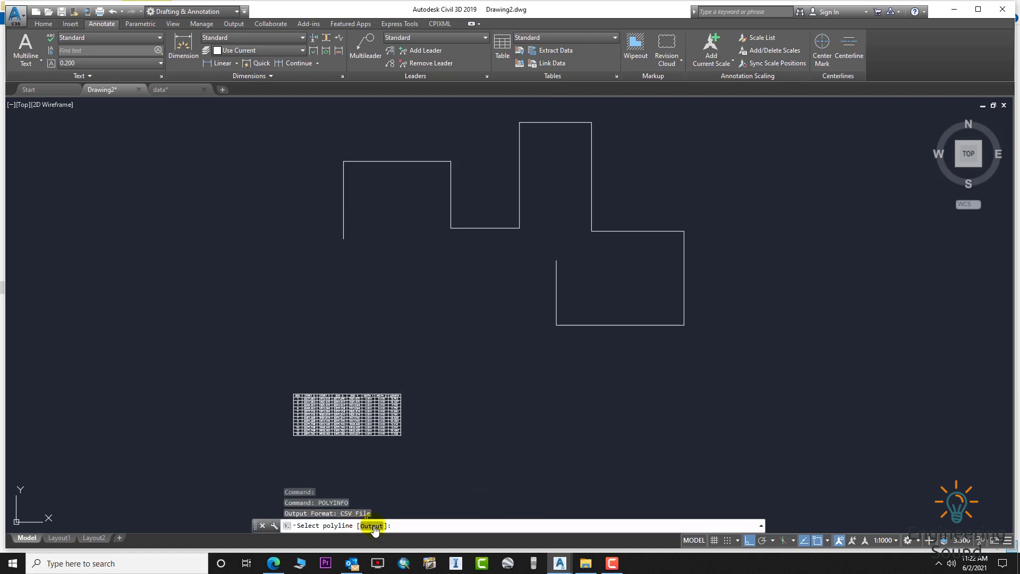
{"action": "left_click", "coordinate": [372, 526]}
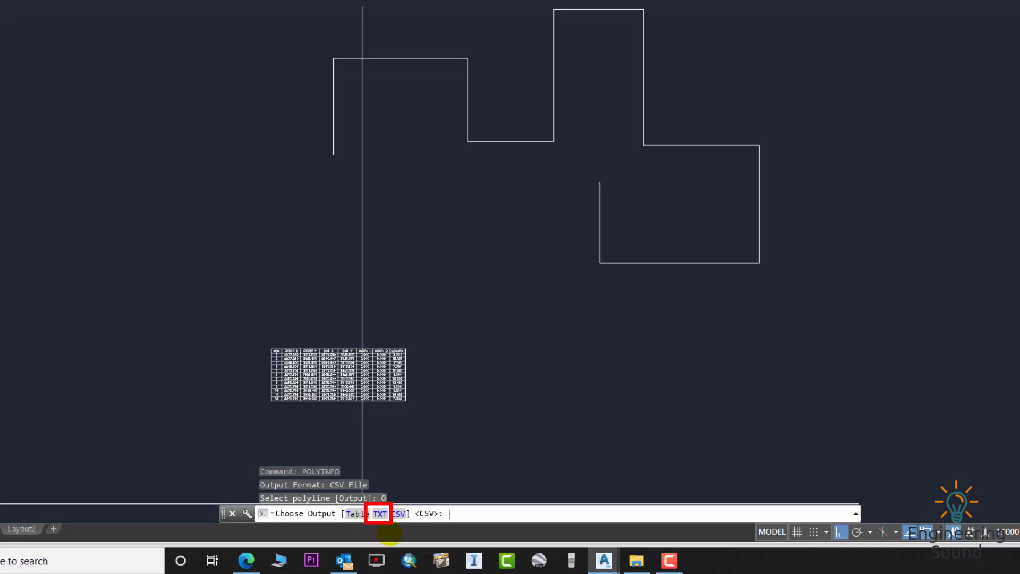
{"action": "left_click", "coordinate": [380, 513]}
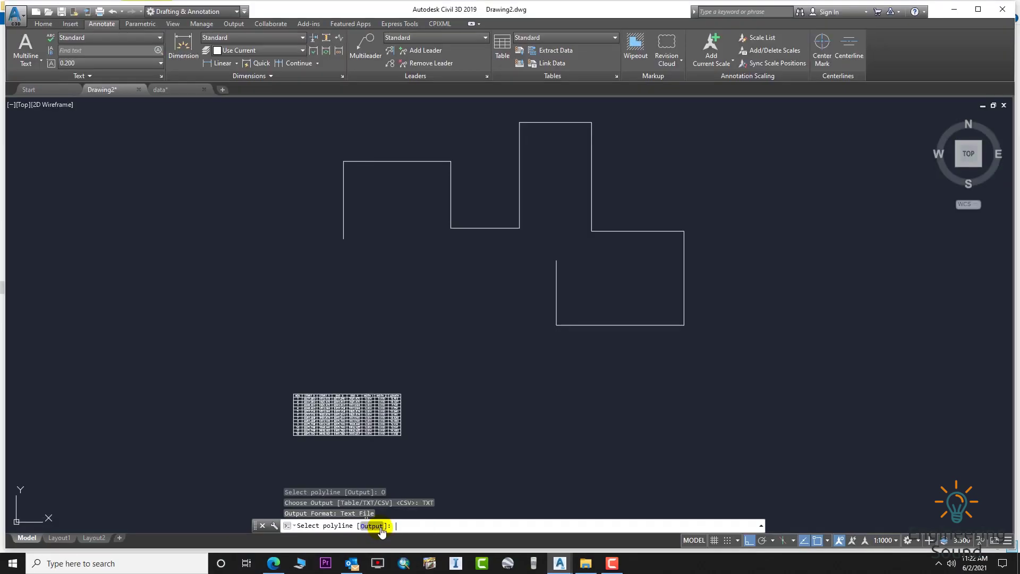
{"action": "left_click", "coordinate": [604, 321]}
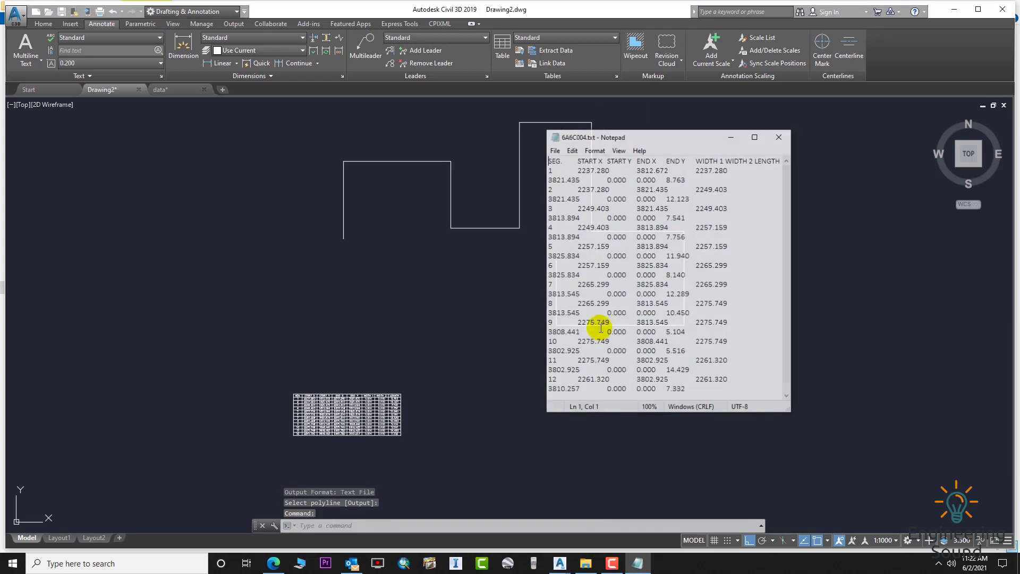
Step: Examine the exported segment rows in the enlarged text file and close it
{"action": "left_click", "coordinate": [755, 137]}
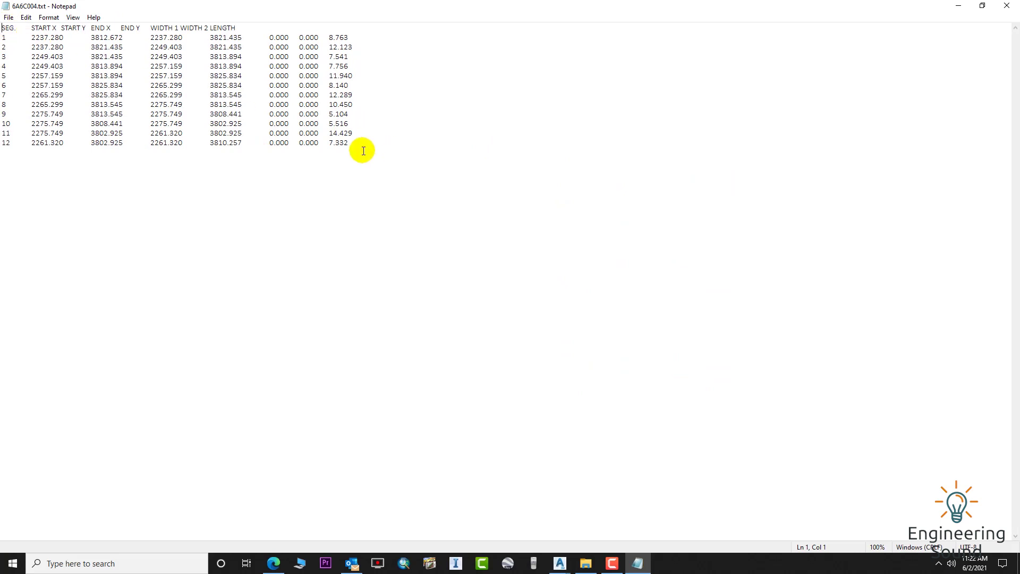
{"action": "left_click_drag", "start_coordinate": [359, 136], "coordinate": [7, 27]}
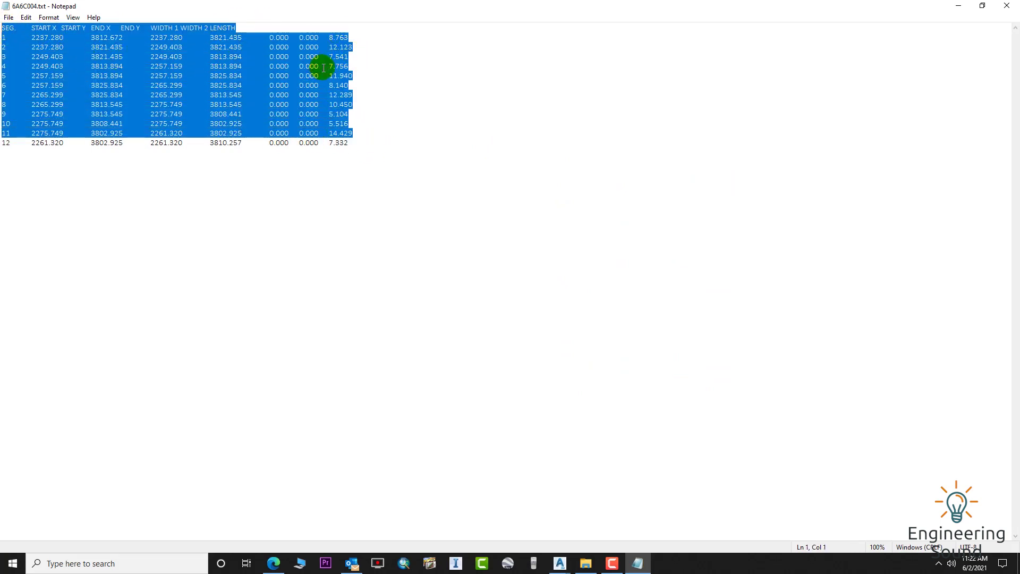
{"action": "left_click_drag", "start_coordinate": [351, 143], "coordinate": [5, 37]}
{"action": "left_click", "coordinate": [1007, 6]}
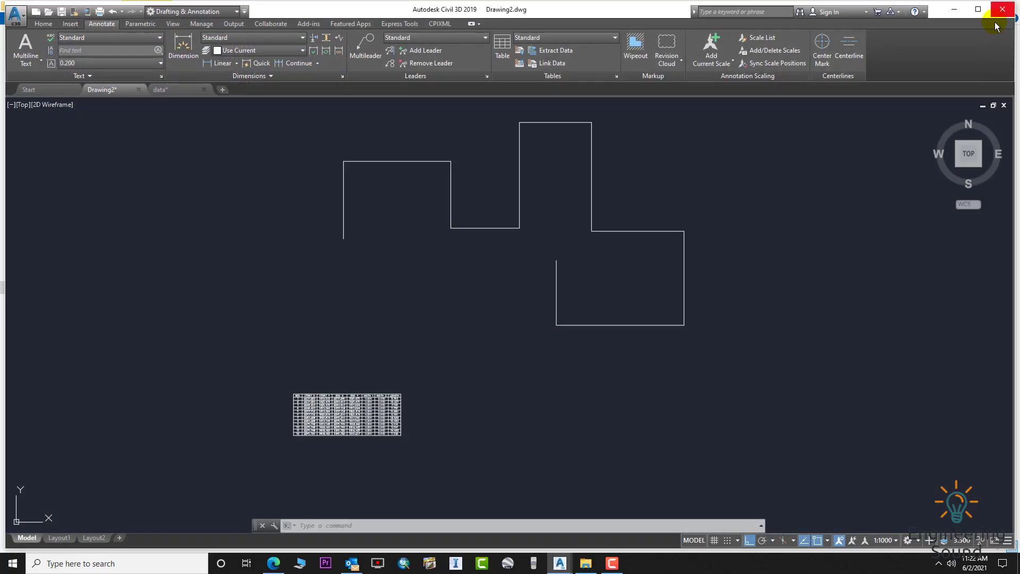
Step: Convert the polyline's lowest horizontal segment into an arc bulging downward with a radius of about 7.3
{"action": "scroll", "coordinate": [738, 310], "scroll_direction": "down", "scroll_amount": 3}
{"action": "middle_click_drag", "start_coordinate": [740, 308], "coordinate": [733, 312]}
{"action": "scroll", "coordinate": [662, 292], "scroll_direction": "up", "scroll_amount": 4}
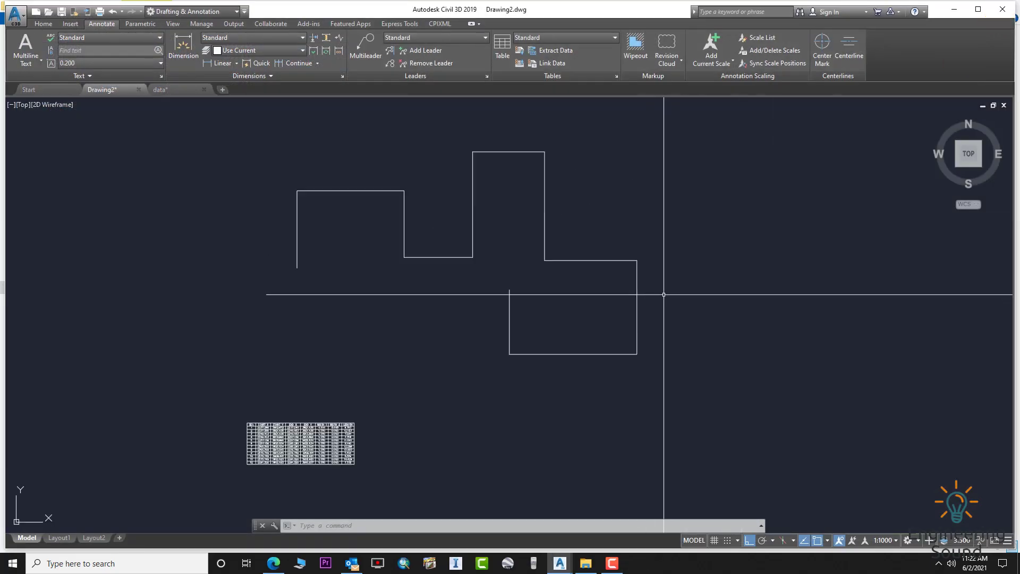
{"action": "scroll", "coordinate": [637, 337], "scroll_direction": "down", "scroll_amount": 2}
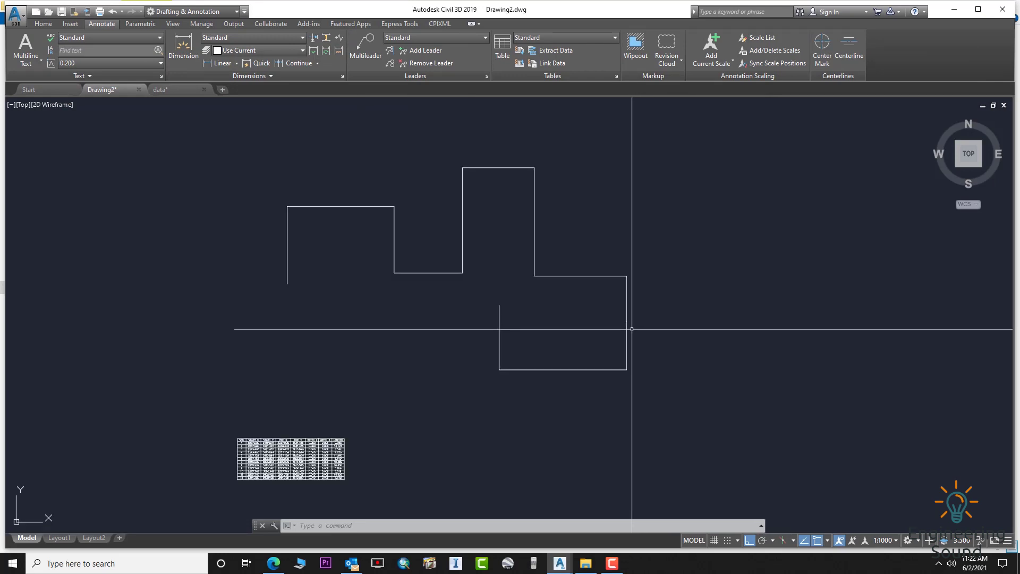
{"action": "left_click", "coordinate": [626, 324]}
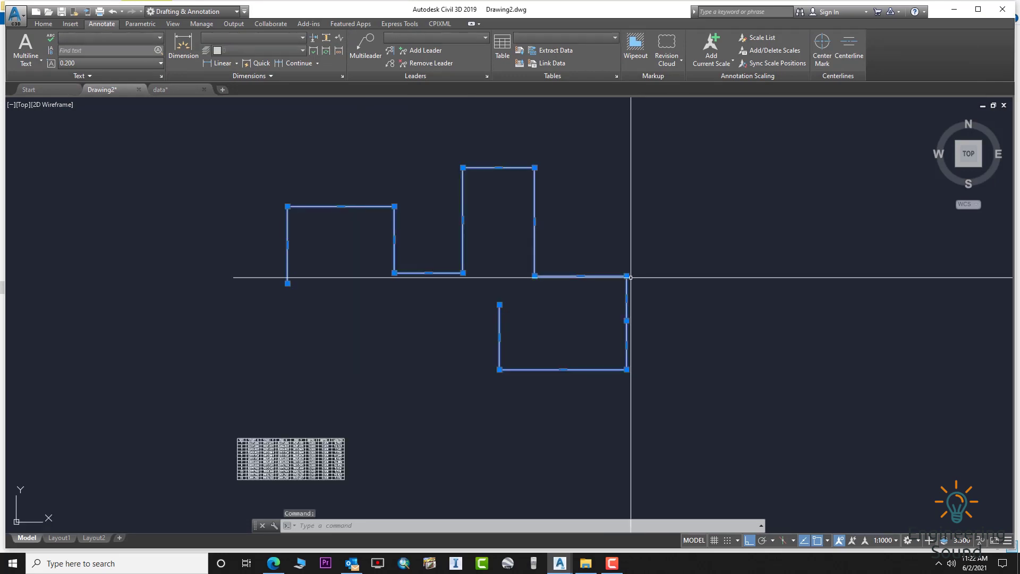
{"action": "left_click", "coordinate": [626, 369]}
{"action": "key", "text": "Escape"}
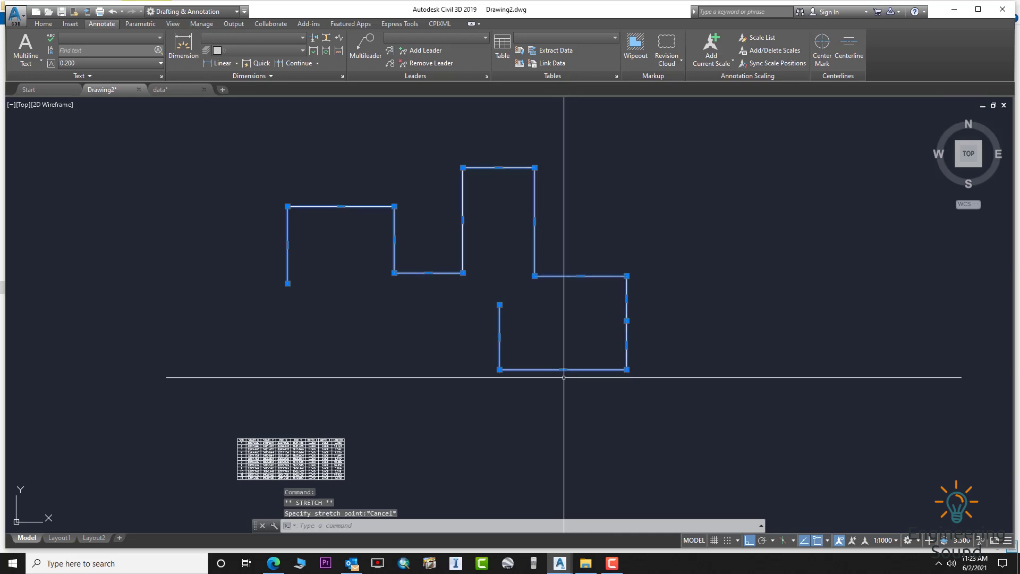
{"action": "mouse_move", "coordinate": [563, 369]}
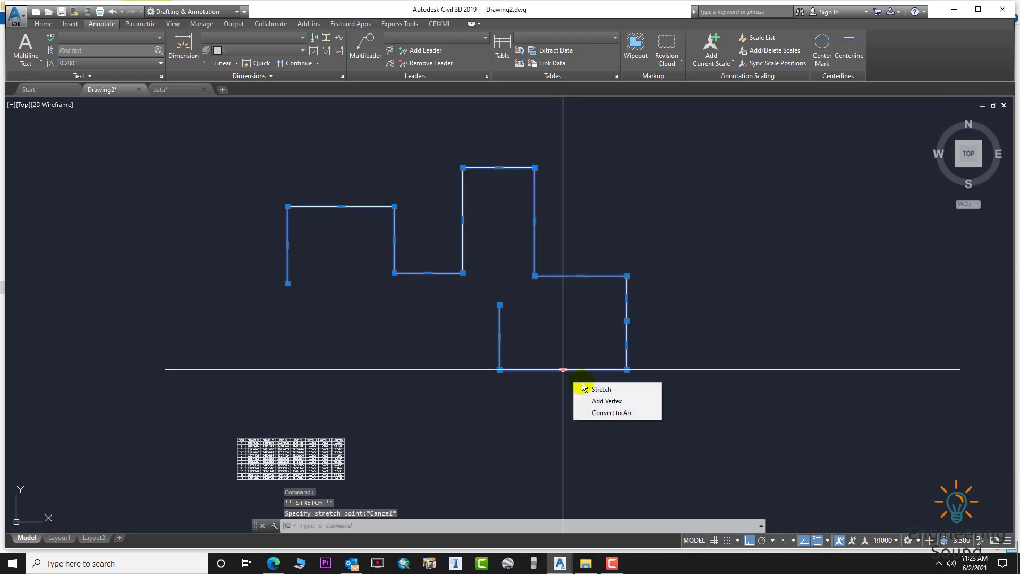
{"action": "left_click", "coordinate": [616, 413]}
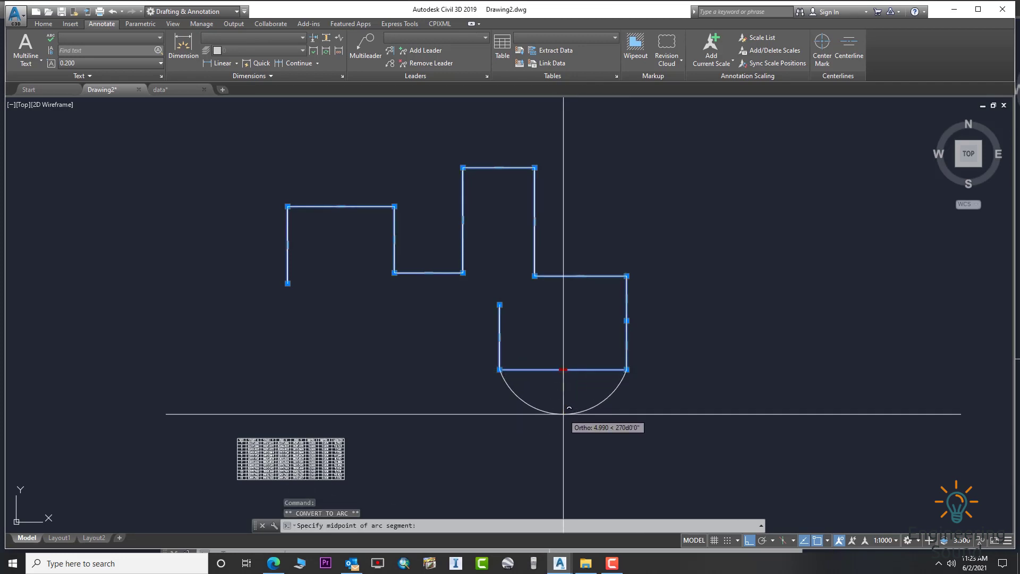
{"action": "left_click", "coordinate": [564, 422]}
{"action": "key", "text": "Escape"}
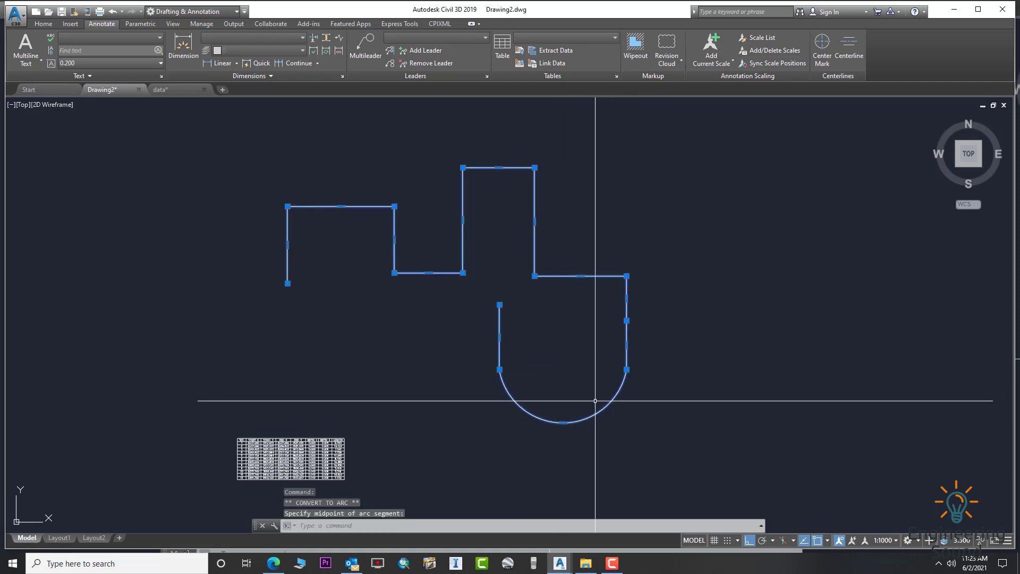
Step: Run PolyInfo on the modified polyline with Table output and place the table just right of the existing one
{"action": "scroll", "coordinate": [642, 409], "scroll_direction": "down", "scroll_amount": 5}
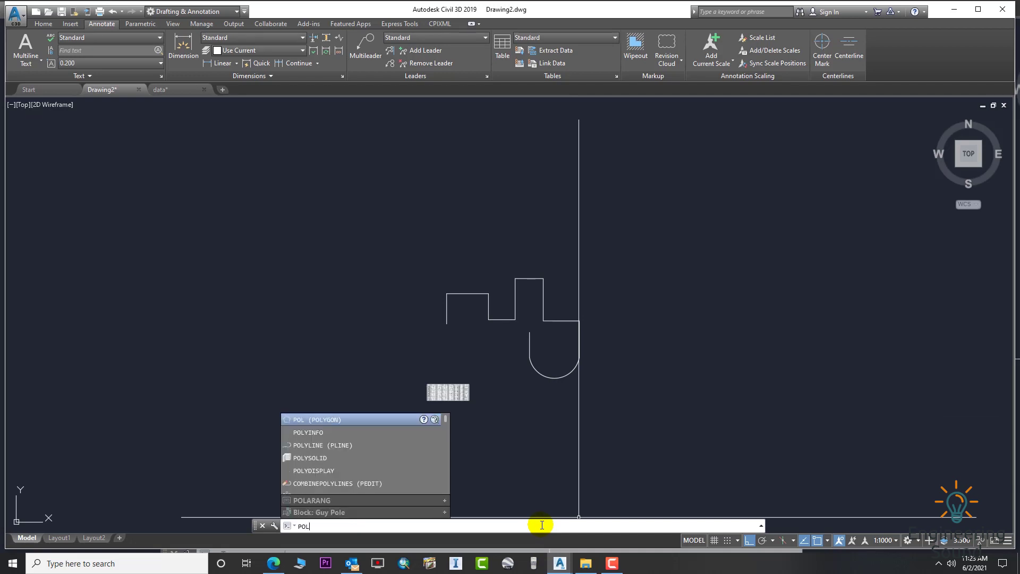
{"action": "left_click", "coordinate": [324, 431]}
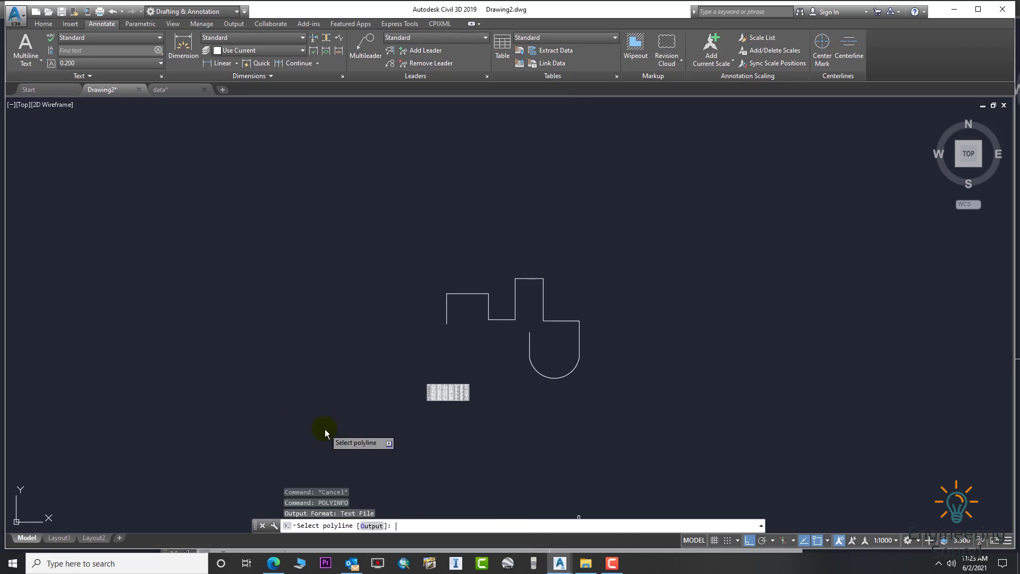
{"action": "left_click", "coordinate": [371, 526]}
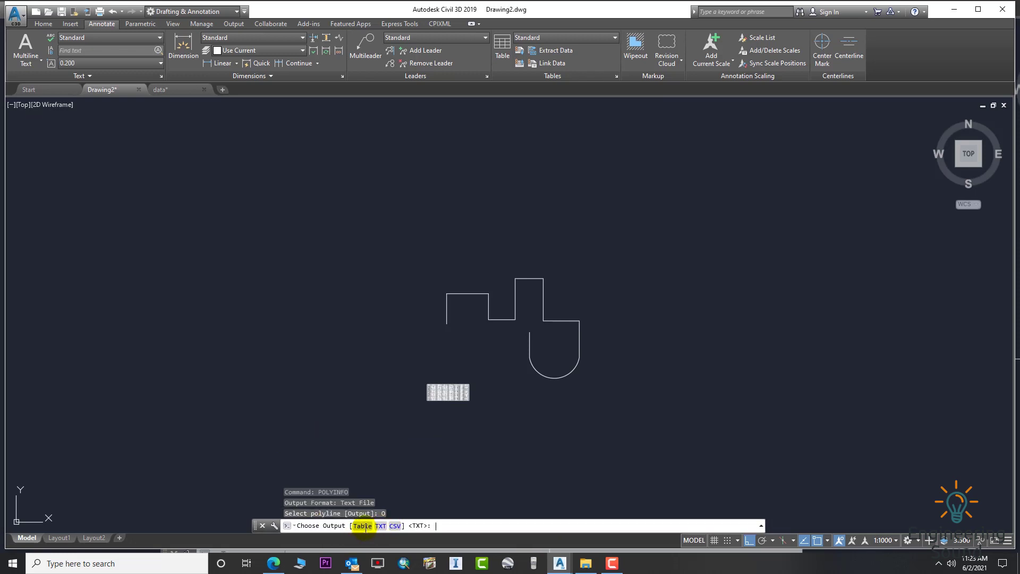
{"action": "left_click", "coordinate": [363, 526]}
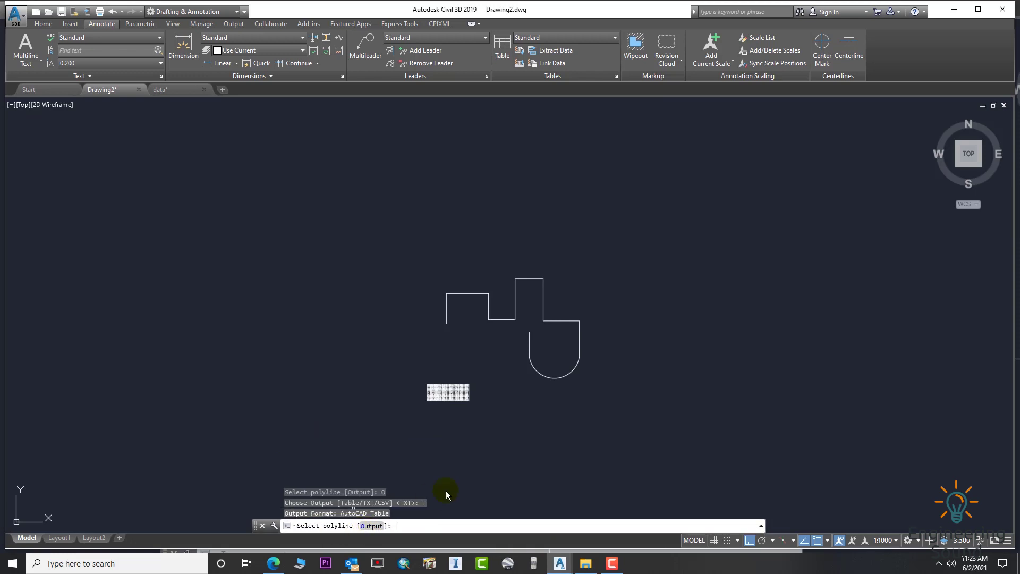
{"action": "left_click", "coordinate": [542, 377]}
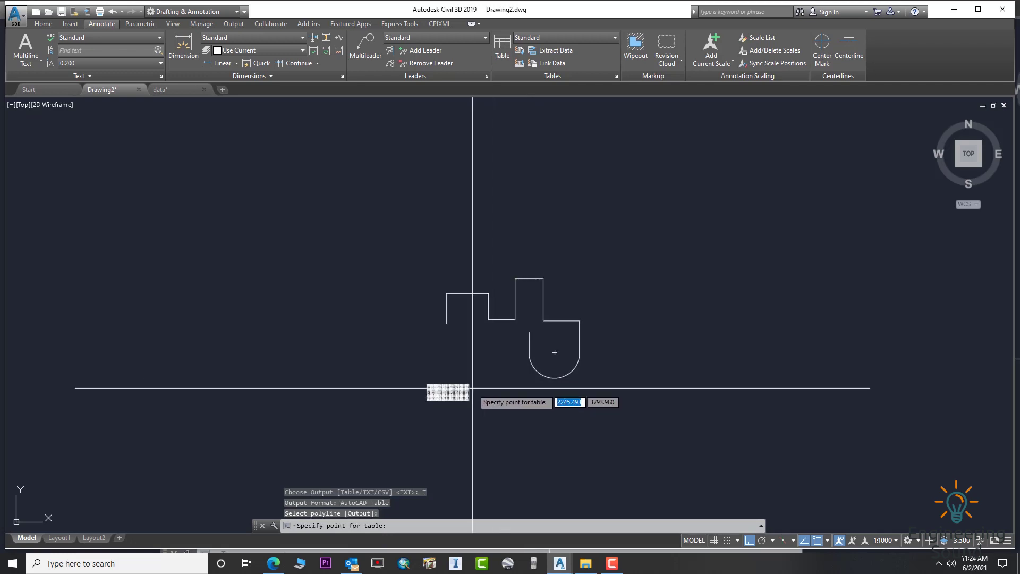
{"action": "scroll", "coordinate": [471, 388], "scroll_direction": "up", "scroll_amount": 5}
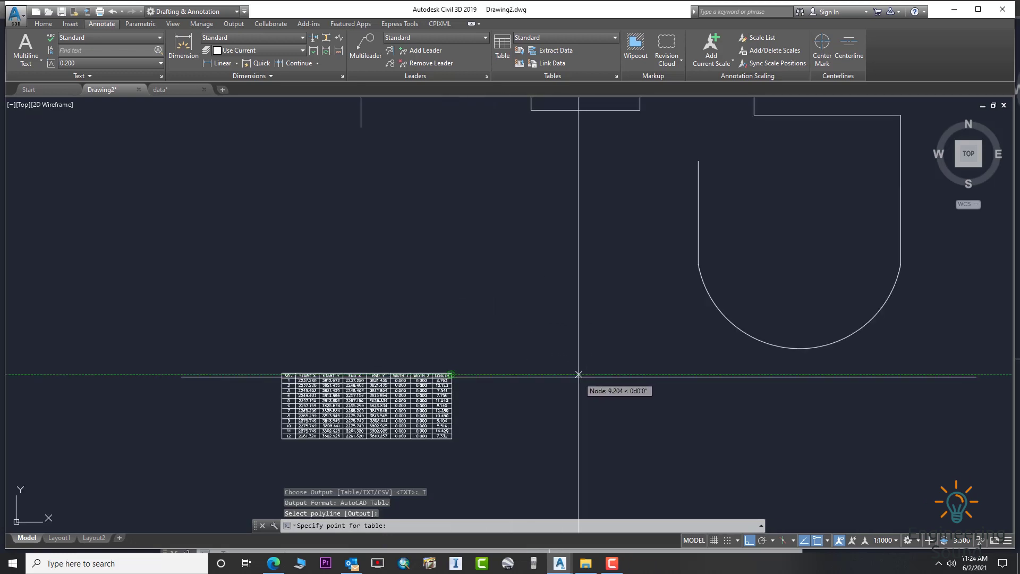
{"action": "left_click", "coordinate": [489, 377]}
Step: Examine the new table's CENTRE X, CENTRE Y and RADIUS columns for the arc segment
{"action": "scroll", "coordinate": [624, 393], "scroll_direction": "up", "scroll_amount": 2}
{"action": "scroll", "coordinate": [670, 393], "scroll_direction": "down", "scroll_amount": 2}
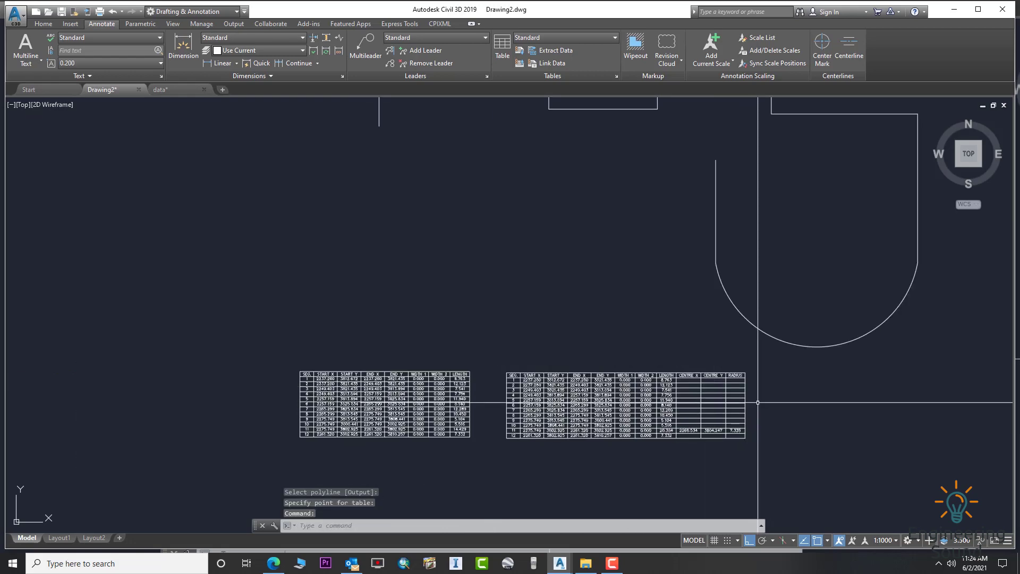
{"action": "middle_click_drag", "start_coordinate": [659, 384], "coordinate": [547, 361]}
{"action": "scroll", "coordinate": [547, 362], "scroll_direction": "up", "scroll_amount": 4}
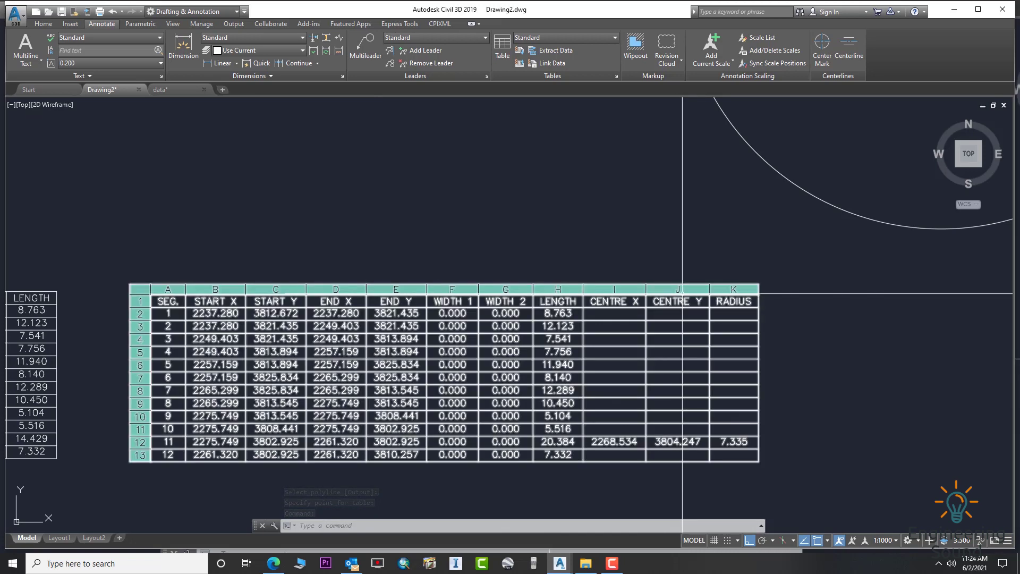
{"action": "left_click", "coordinate": [680, 296]}
{"action": "left_click", "coordinate": [637, 329]}
{"action": "left_click", "coordinate": [615, 301]}
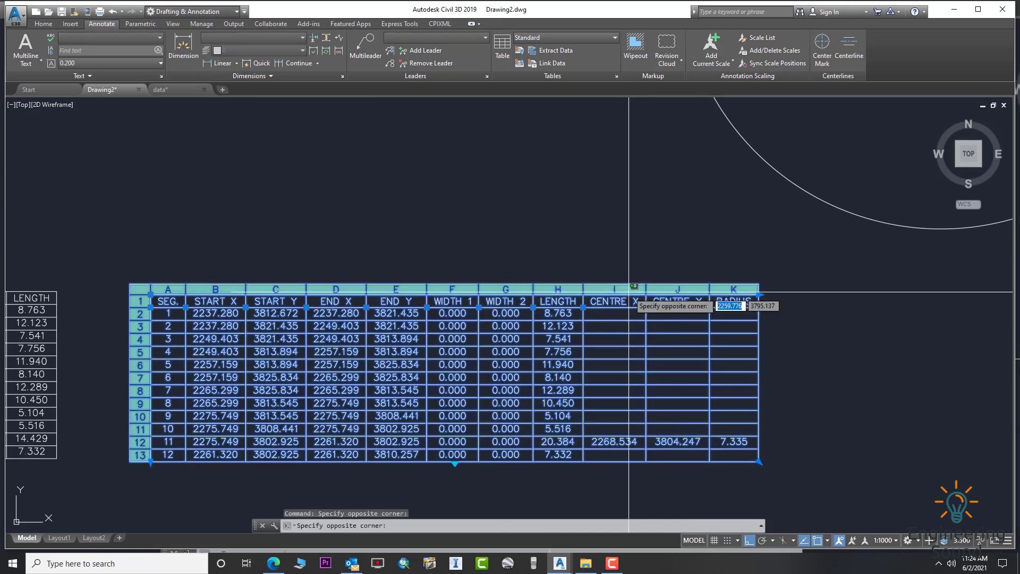
{"action": "left_click", "coordinate": [614, 454], "text": "shift"}
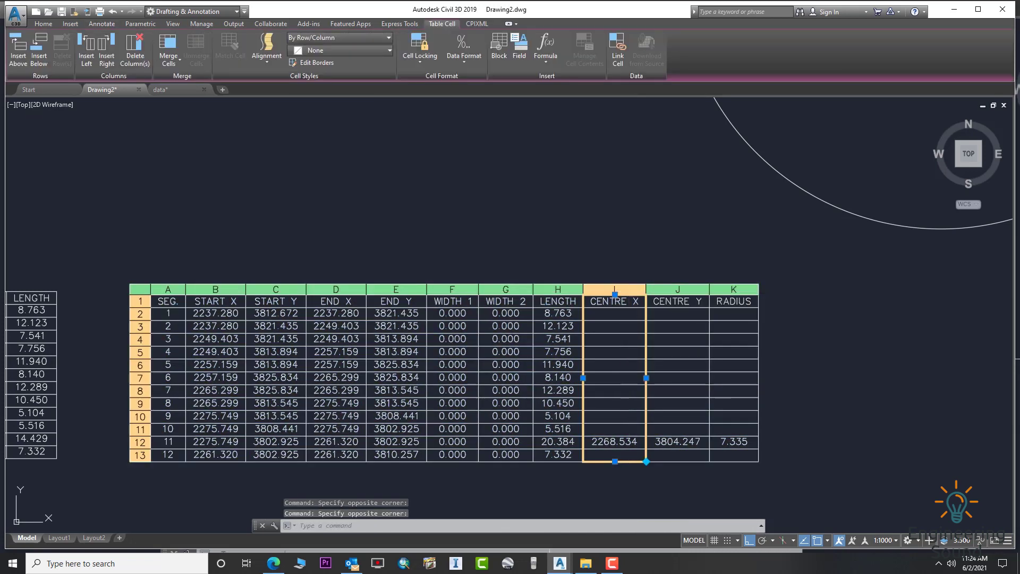
{"action": "left_click", "coordinate": [681, 293]}
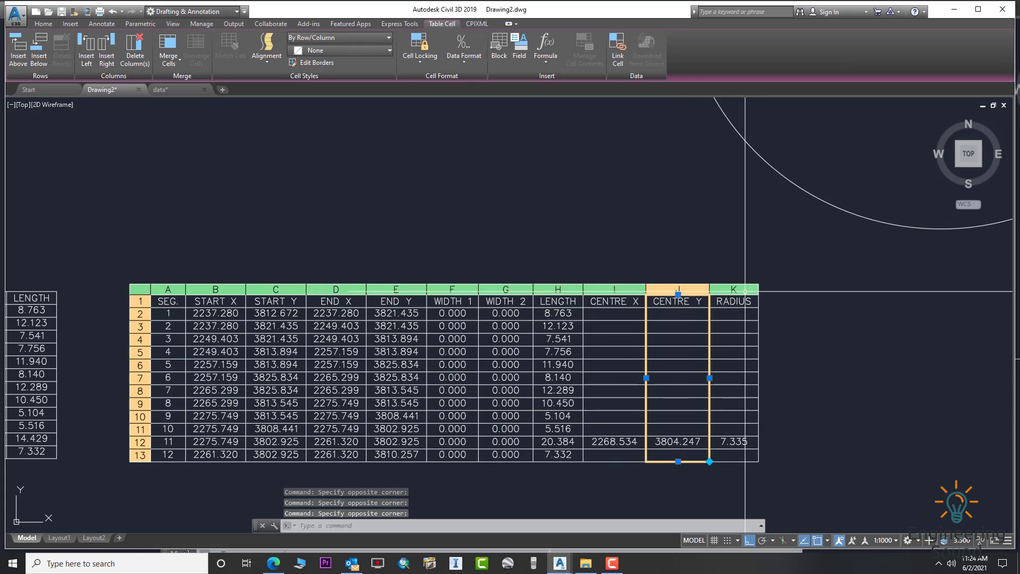
{"action": "left_click", "coordinate": [745, 292]}
{"action": "scroll", "coordinate": [751, 381], "scroll_direction": "down", "scroll_amount": 2}
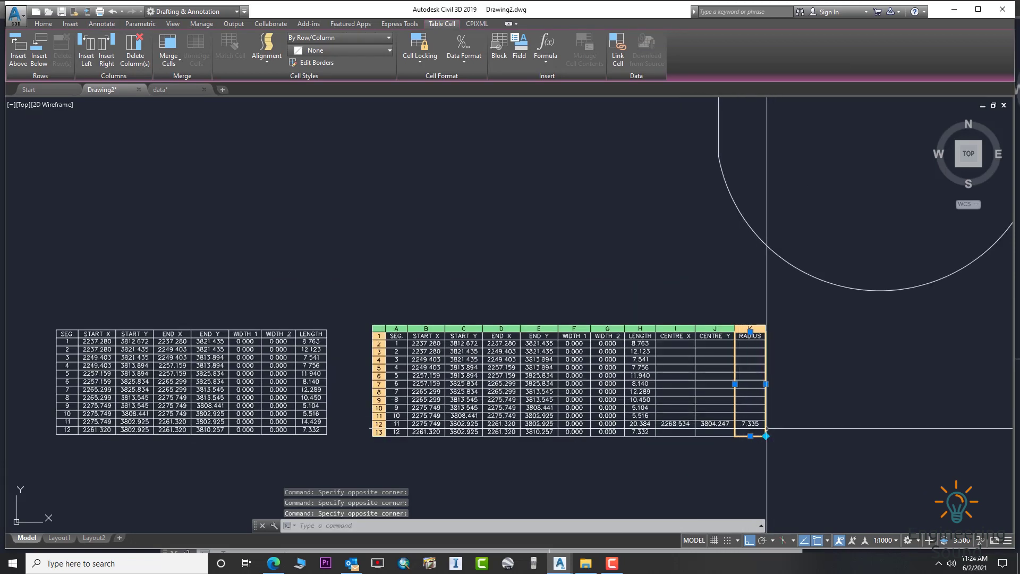
{"action": "scroll", "coordinate": [751, 381], "scroll_direction": "up", "scroll_amount": 4}
{"action": "scroll", "coordinate": [871, 388], "scroll_direction": "down", "scroll_amount": 2}
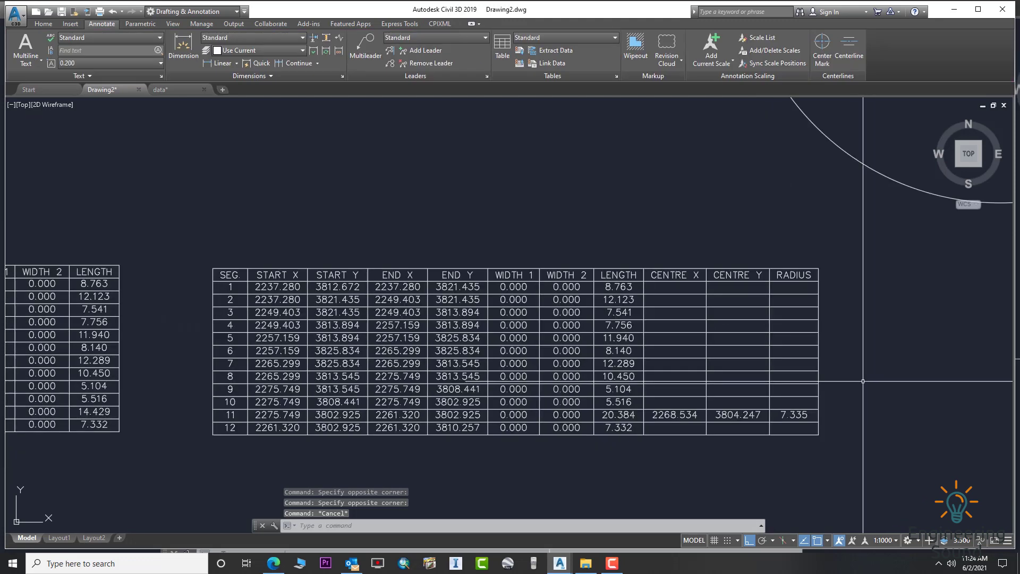
{"action": "middle_click_drag", "start_coordinate": [868, 387], "coordinate": [763, 349]}
Step: Add a vertical linear dimension from the arc's centre to its lowest point to check the radius
{"action": "scroll", "coordinate": [679, 218], "scroll_direction": "down", "scroll_amount": 4}
{"action": "middle_click_drag", "start_coordinate": [681, 222], "coordinate": [641, 319]}
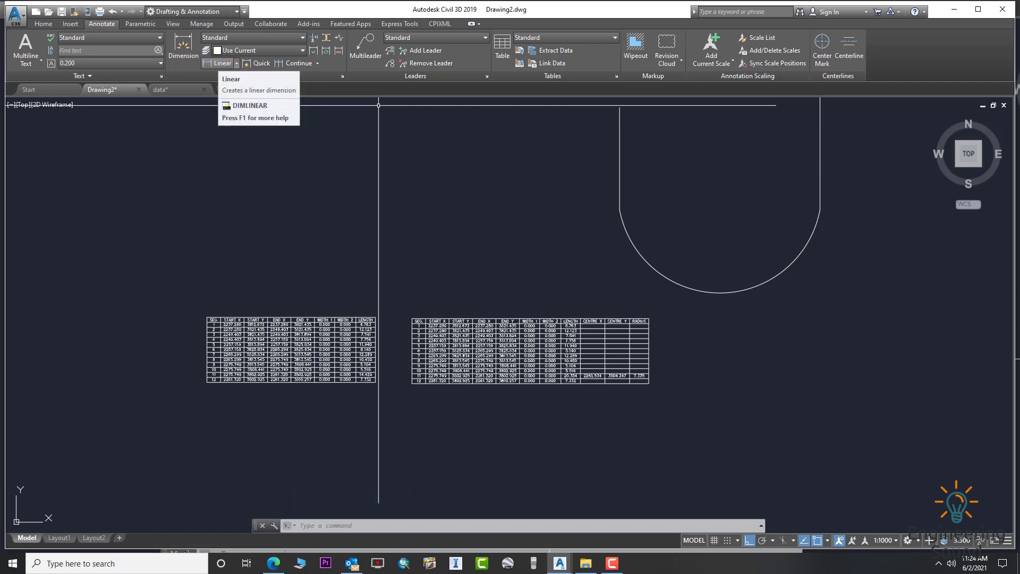
{"action": "key", "text": "Escape"}
{"action": "key", "text": "Escape"}
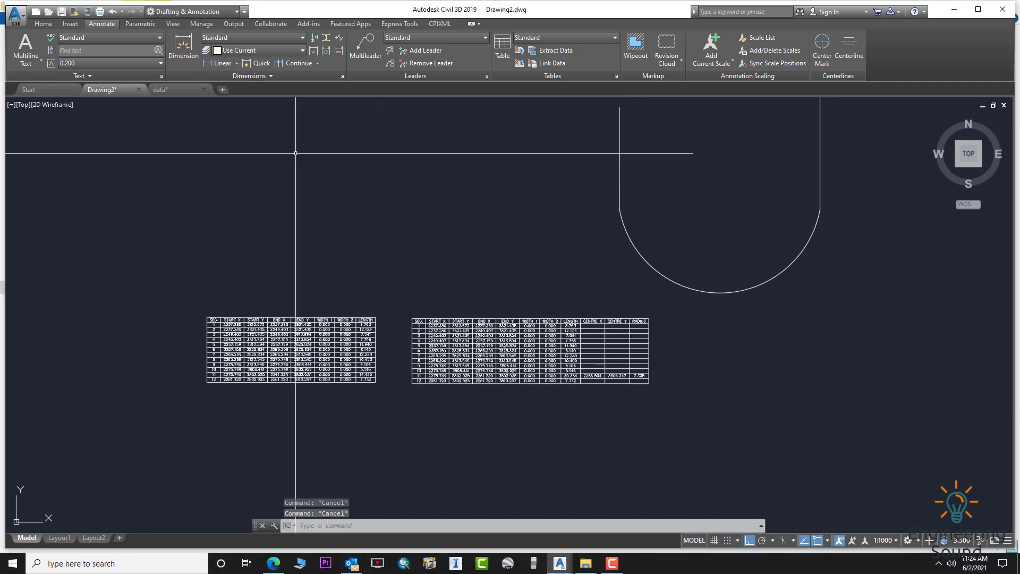
{"action": "left_click", "coordinate": [227, 64]}
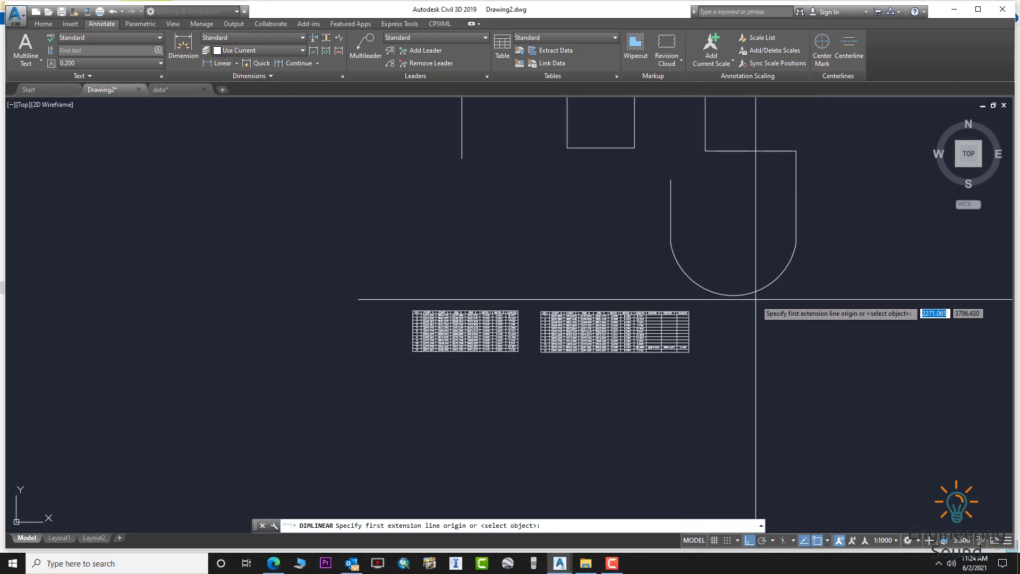
{"action": "scroll", "coordinate": [743, 300], "scroll_direction": "down", "scroll_amount": 2}
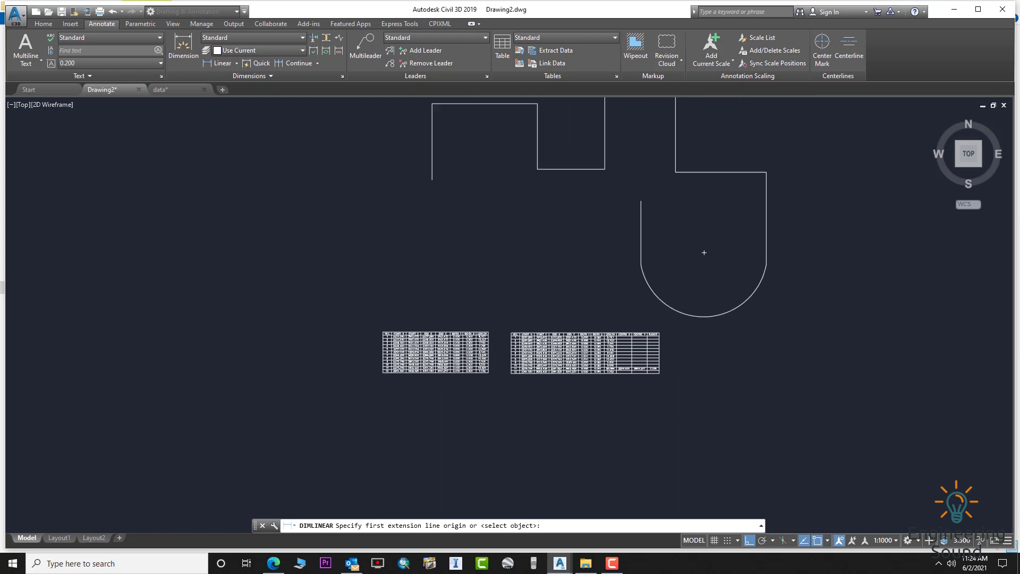
{"action": "left_click", "coordinate": [704, 253]}
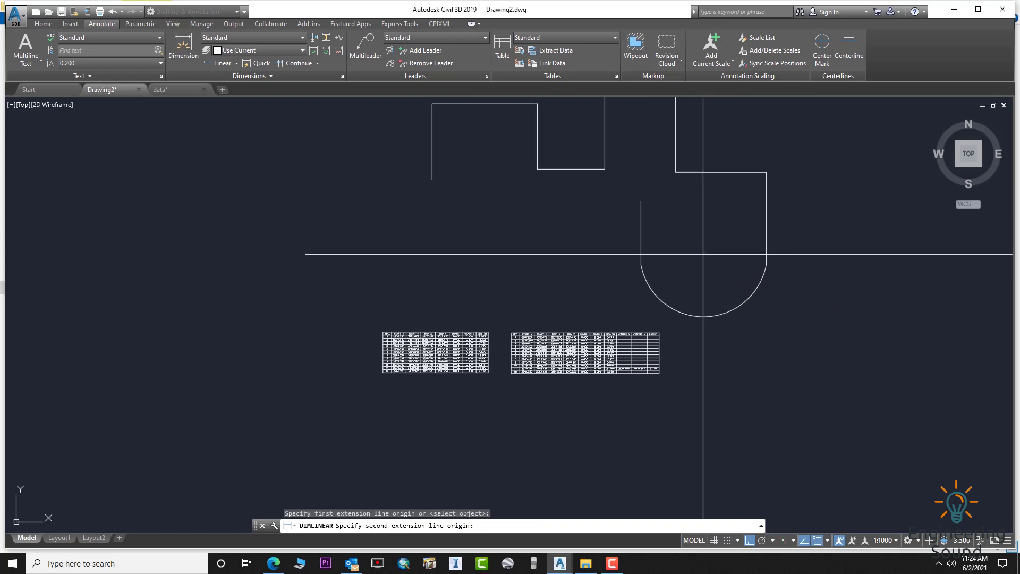
{"action": "left_click", "coordinate": [703, 316]}
{"action": "scroll", "coordinate": [704, 283], "scroll_direction": "up", "scroll_amount": 2}
{"action": "scroll", "coordinate": [701, 283], "scroll_direction": "up", "scroll_amount": 2}
{"action": "left_click", "coordinate": [718, 292]}
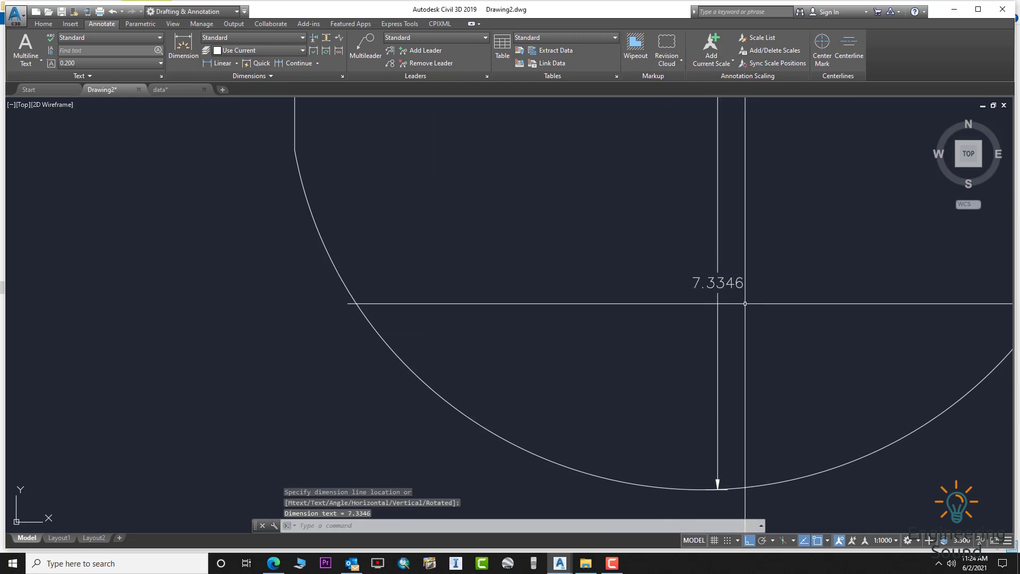
Step: Explode the vertical radius dimension inside the arc into separate lines and text
{"action": "type", "text": "x"}
{"action": "key", "text": "Return"}
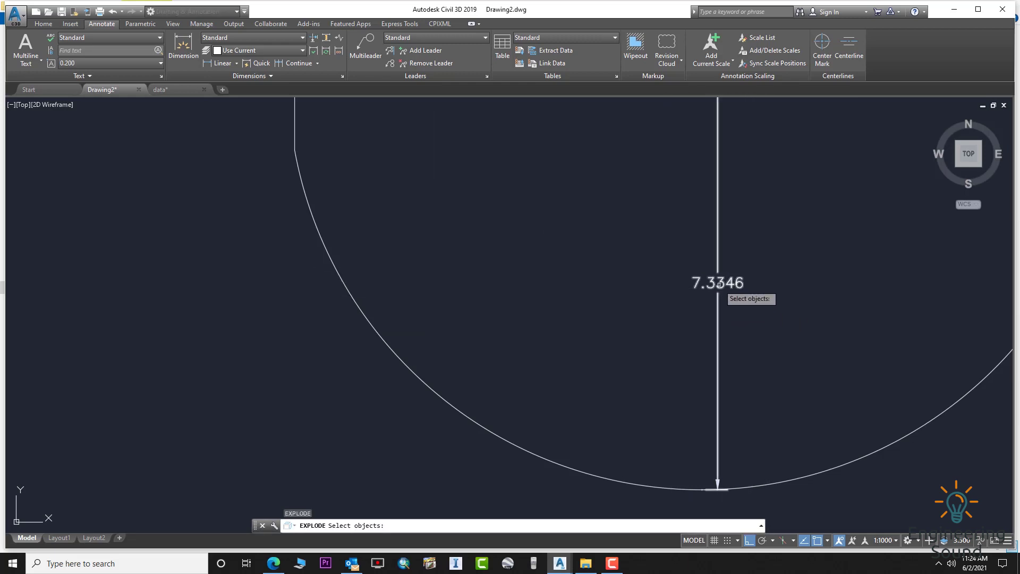
{"action": "left_click", "coordinate": [717, 290]}
{"action": "key", "text": "Return"}
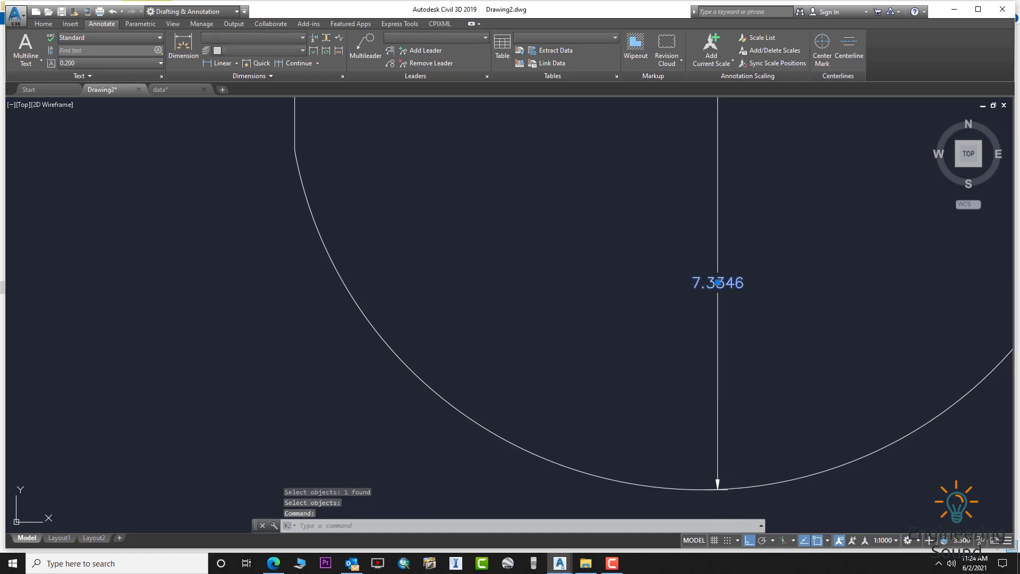
Step: Move the exploded dimension's text, with Ortho off, to just outside the RADIUS cell in row 11 of the new table
{"action": "key", "text": "Return"}
{"action": "left_click", "coordinate": [742, 287]}
{"action": "scroll", "coordinate": [661, 421], "scroll_direction": "down", "scroll_amount": 4}
{"action": "middle_click_drag", "start_coordinate": [655, 436], "coordinate": [674, 208]}
{"action": "key", "text": "F8"}
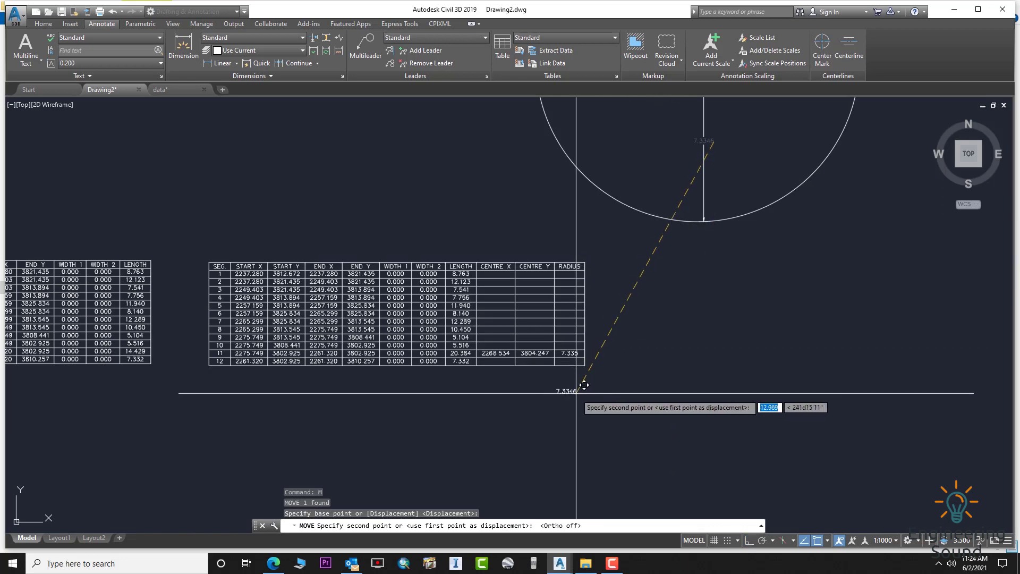
{"action": "scroll", "coordinate": [582, 384], "scroll_direction": "up", "scroll_amount": 4}
{"action": "left_click", "coordinate": [648, 306]}
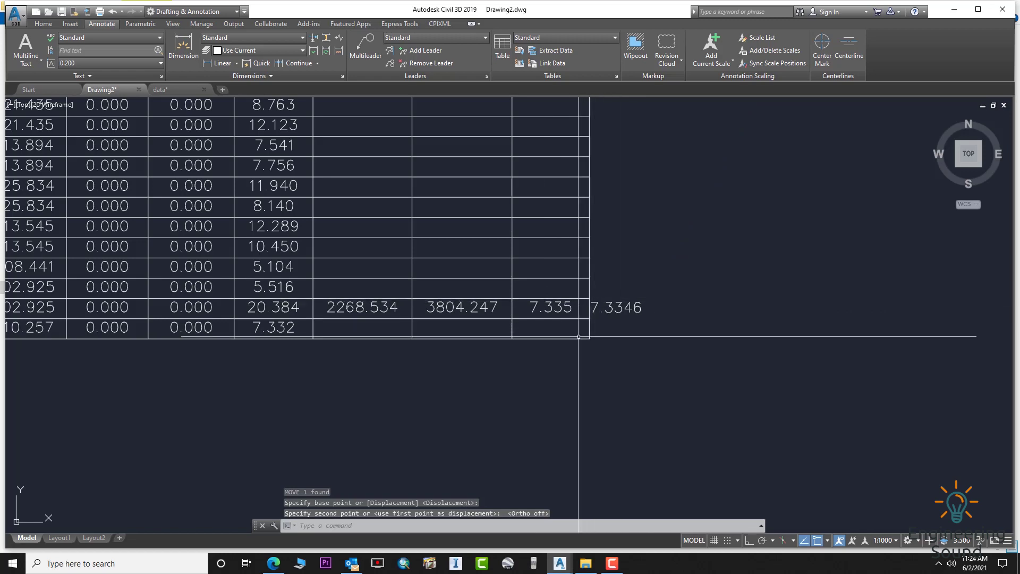
Step: Compare the moved dimension text with the RADIUS cell and inspect the CENTRE X and CENTRE Y cells in the arc's row
{"action": "scroll", "coordinate": [698, 305], "scroll_direction": "down", "scroll_amount": 2}
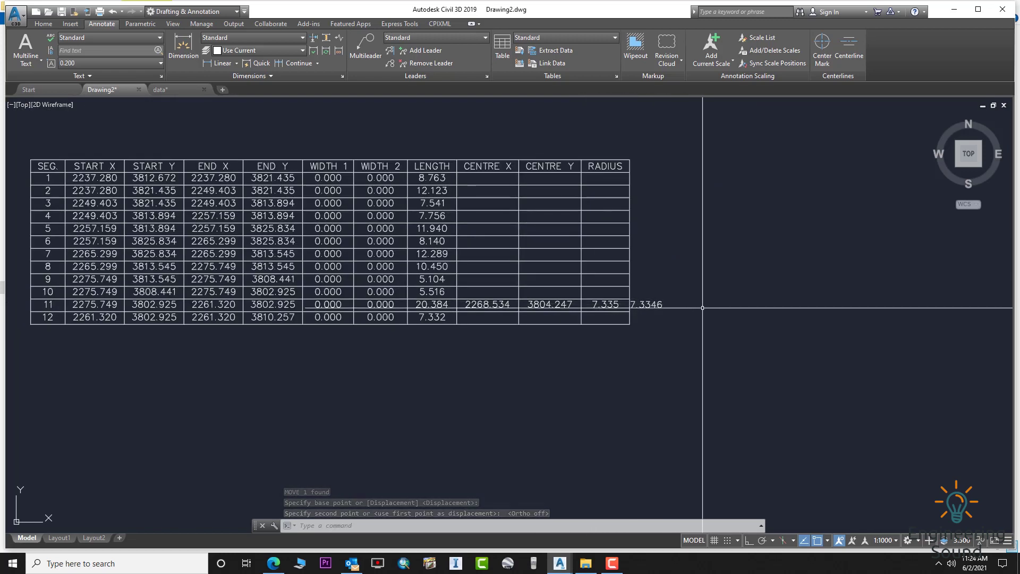
{"action": "scroll", "coordinate": [695, 308], "scroll_direction": "down", "scroll_amount": 2}
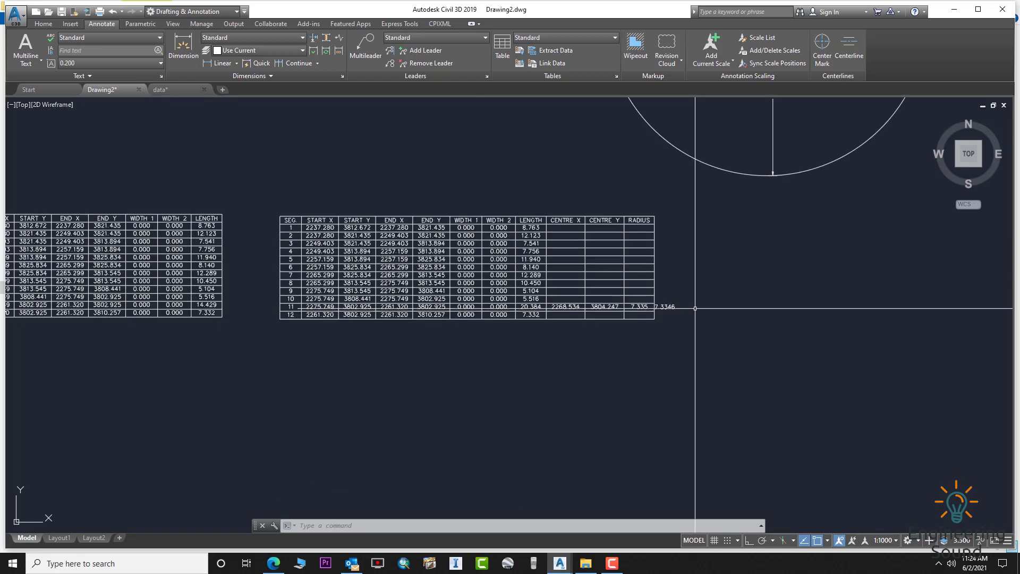
{"action": "scroll", "coordinate": [607, 307], "scroll_direction": "up", "scroll_amount": 4}
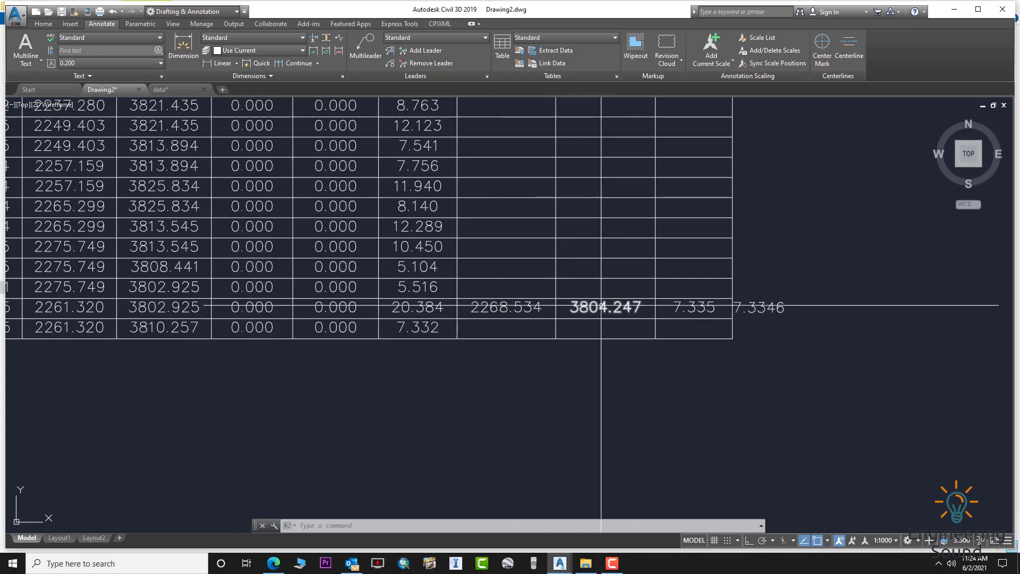
{"action": "left_click", "coordinate": [532, 307]}
{"action": "left_click", "coordinate": [595, 309]}
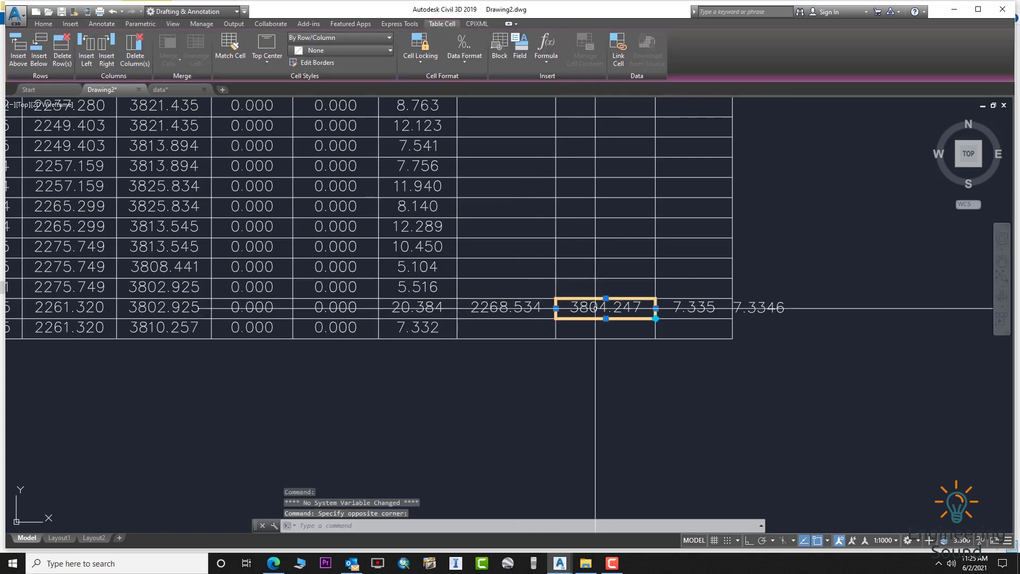
{"action": "key", "text": "Escape"}
{"action": "scroll", "coordinate": [669, 279], "scroll_direction": "down", "scroll_amount": 4}
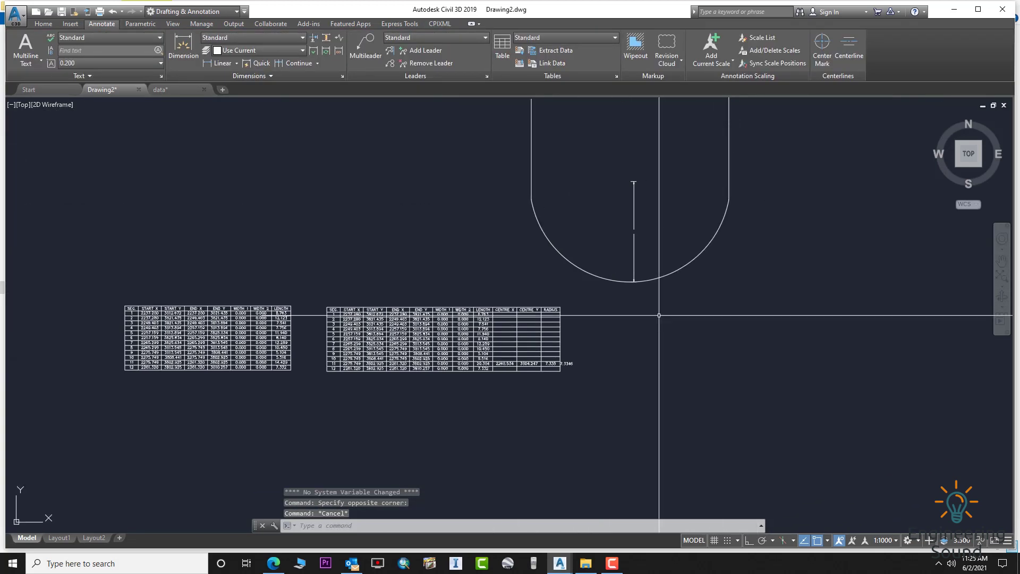
Step: Query the arc centre's coordinates with ID and compare them with the CENTRE X and CENTRE Y values in the new table
{"action": "type", "text": "ID"}
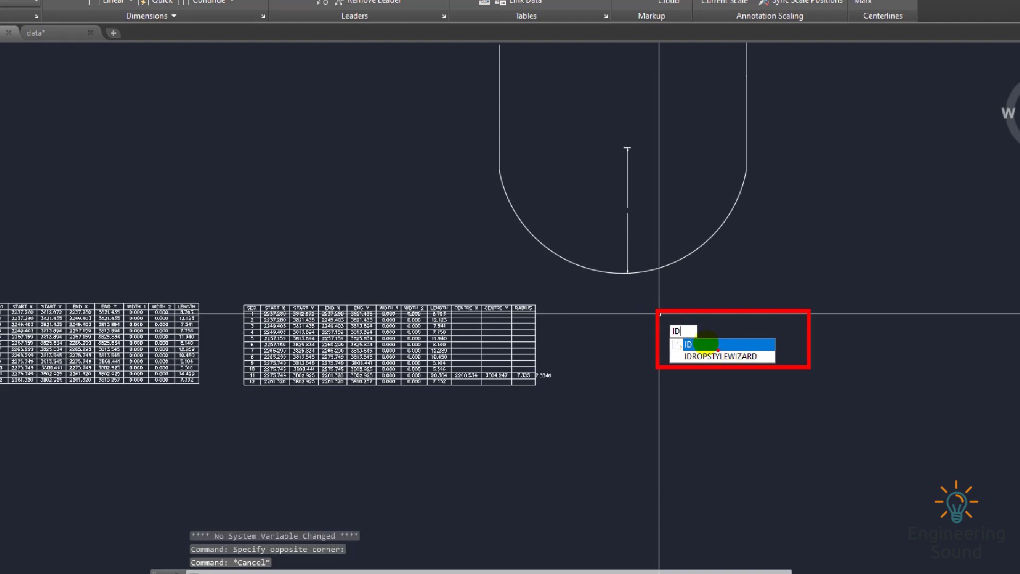
{"action": "key", "text": "Return"}
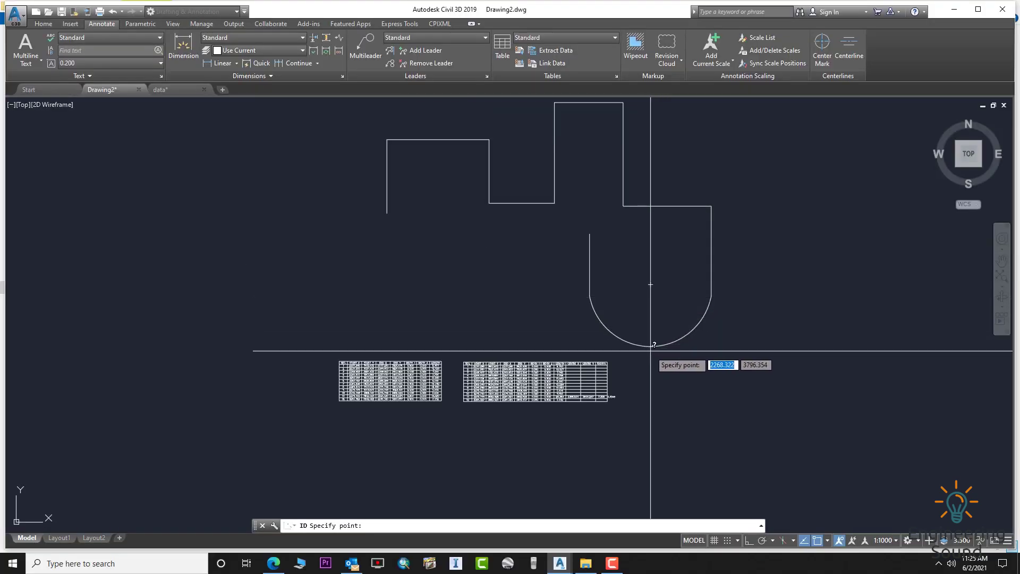
{"action": "left_click", "coordinate": [650, 285]}
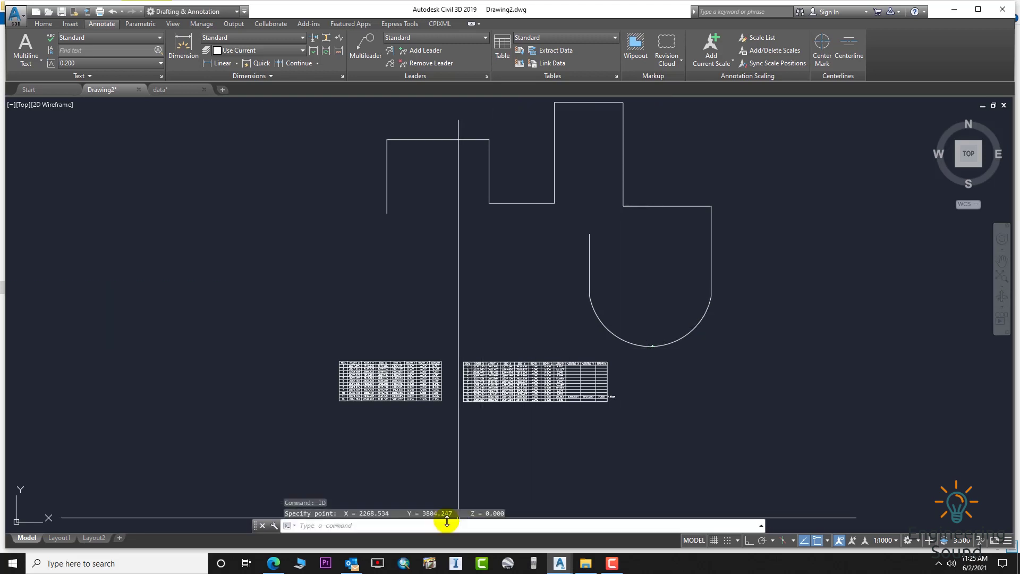
{"action": "scroll", "coordinate": [459, 484], "scroll_direction": "up", "scroll_amount": 5}
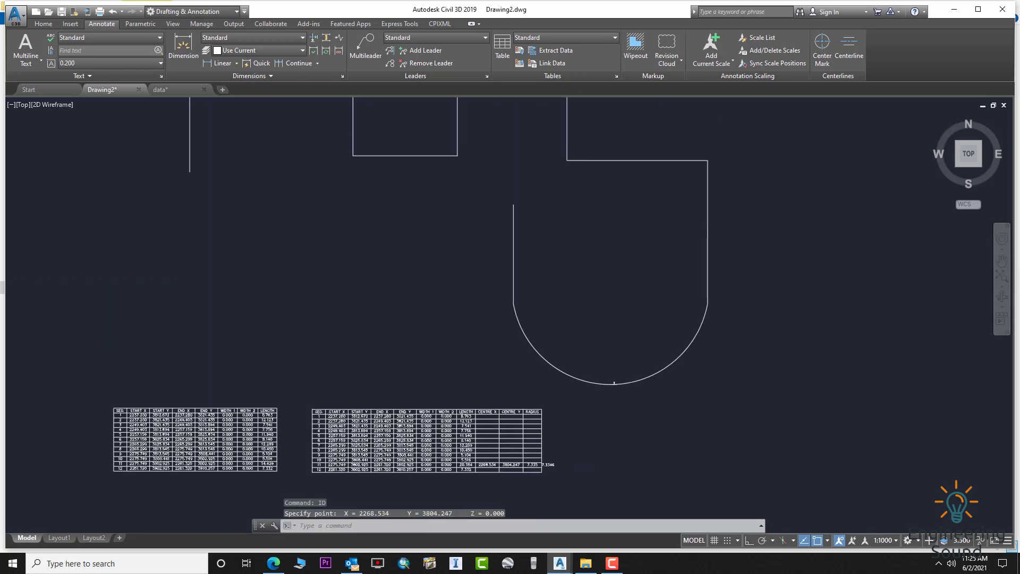
{"action": "mouse_move", "coordinate": [459, 484]}
{"action": "middle_mouse_down"}
{"action": "mouse_move", "coordinate": [273, 494]}
{"action": "mouse_move", "coordinate": [312, 498]}
{"action": "middle_mouse_up"}
{"action": "scroll", "coordinate": [437, 476], "scroll_direction": "up", "scroll_amount": 3}
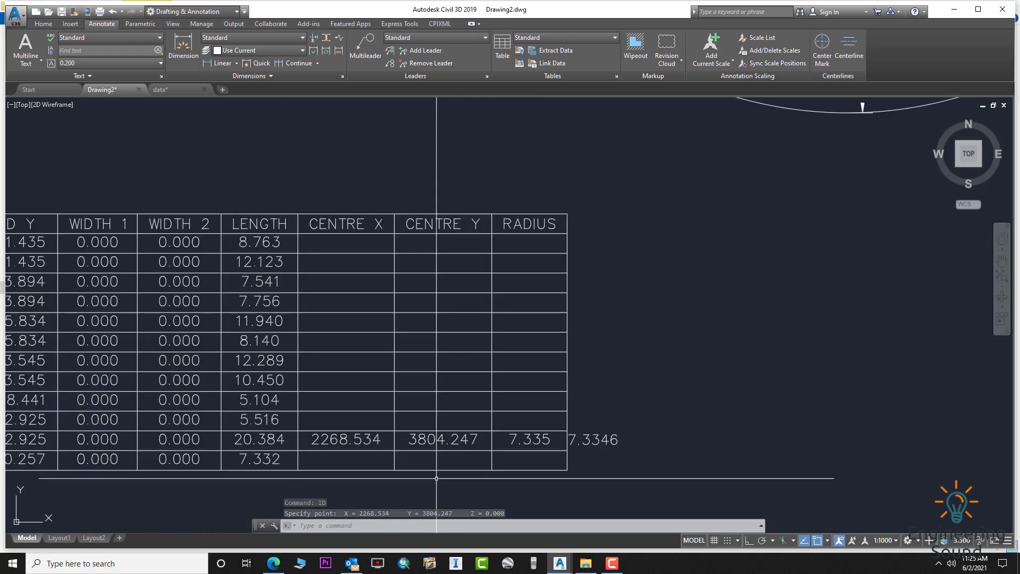
{"action": "middle_click_drag", "start_coordinate": [437, 476], "coordinate": [389, 499]}
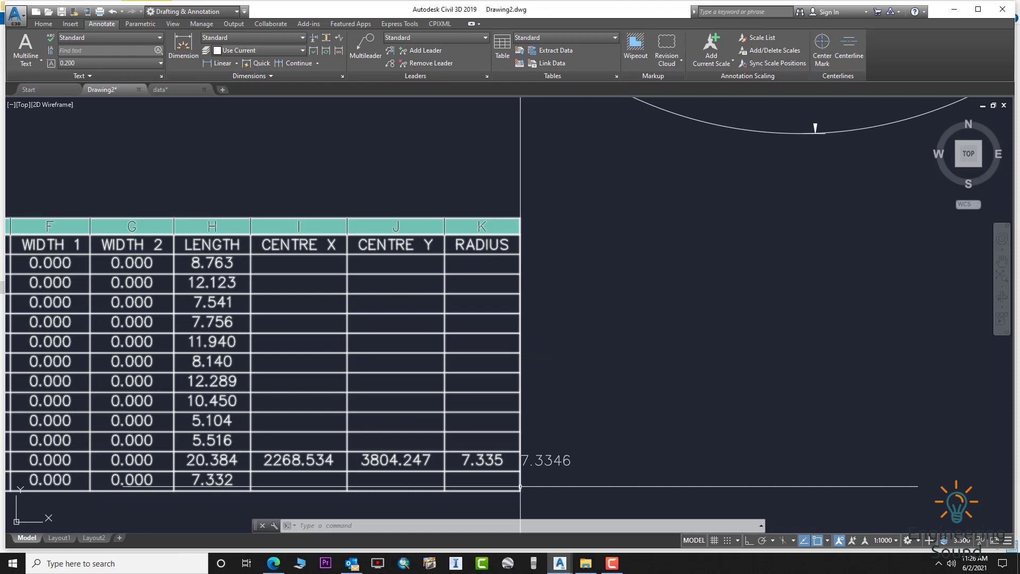
{"action": "scroll", "coordinate": [631, 367], "scroll_direction": "down", "scroll_amount": 4}
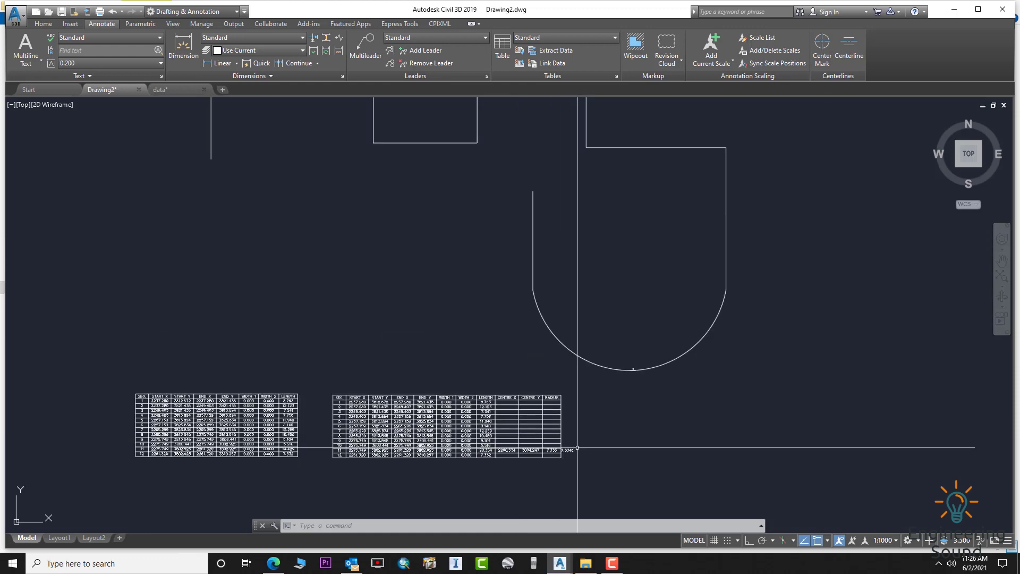
{"action": "scroll", "coordinate": [621, 372], "scroll_direction": "down", "scroll_amount": 4}
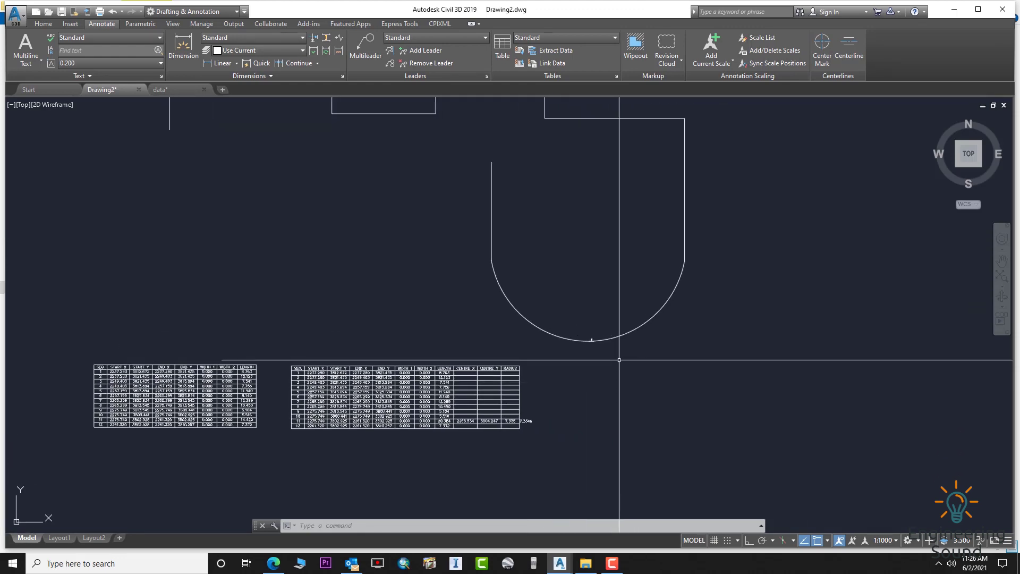
{"action": "mouse_move", "coordinate": [619, 357]}
{"action": "middle_mouse_down"}
{"action": "mouse_move", "coordinate": [603, 346]}
{"action": "mouse_move", "coordinate": [583, 355]}
{"action": "middle_mouse_up"}
{"action": "scroll", "coordinate": [619, 352], "scroll_direction": "down", "scroll_amount": 4}
{"action": "scroll", "coordinate": [546, 358], "scroll_direction": "up", "scroll_amount": 5}
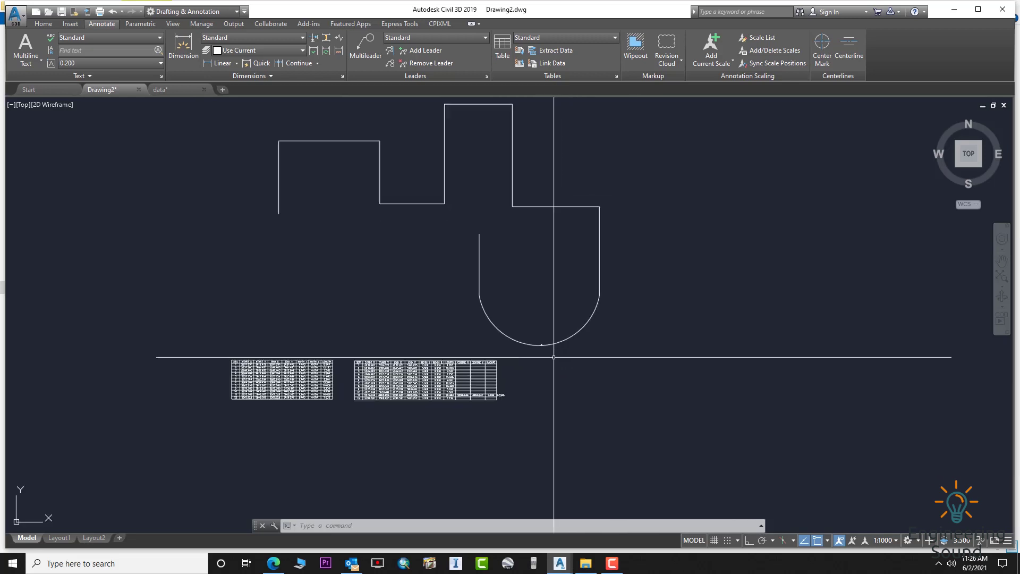
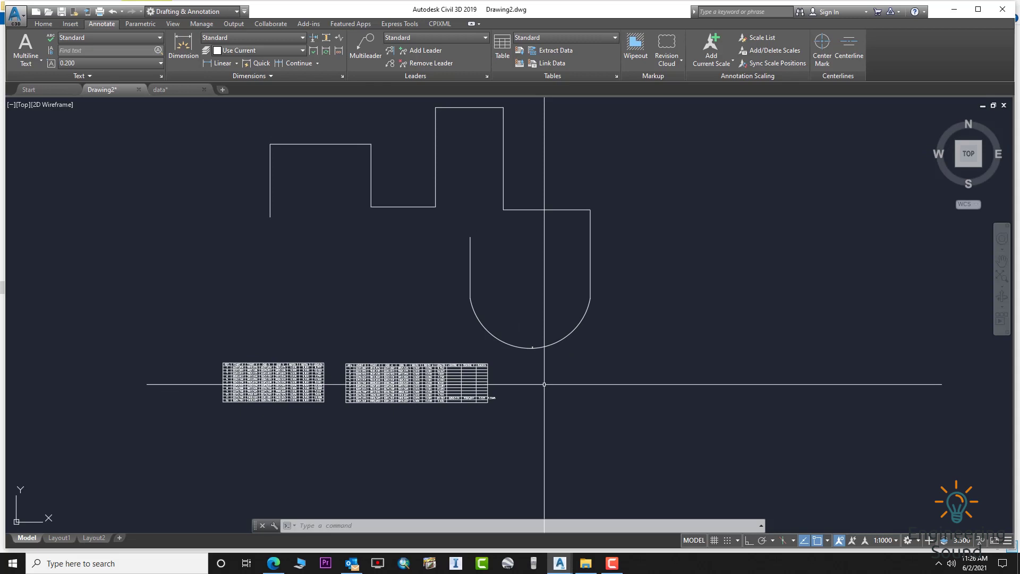
Step: Start a polyline beside the arc shape with Ortho on, entering segment lengths 0 and 0.15, and extend it horizontally about 21.8 units
{"action": "left_click", "coordinate": [45, 25]}
{"action": "left_click", "coordinate": [43, 48]}
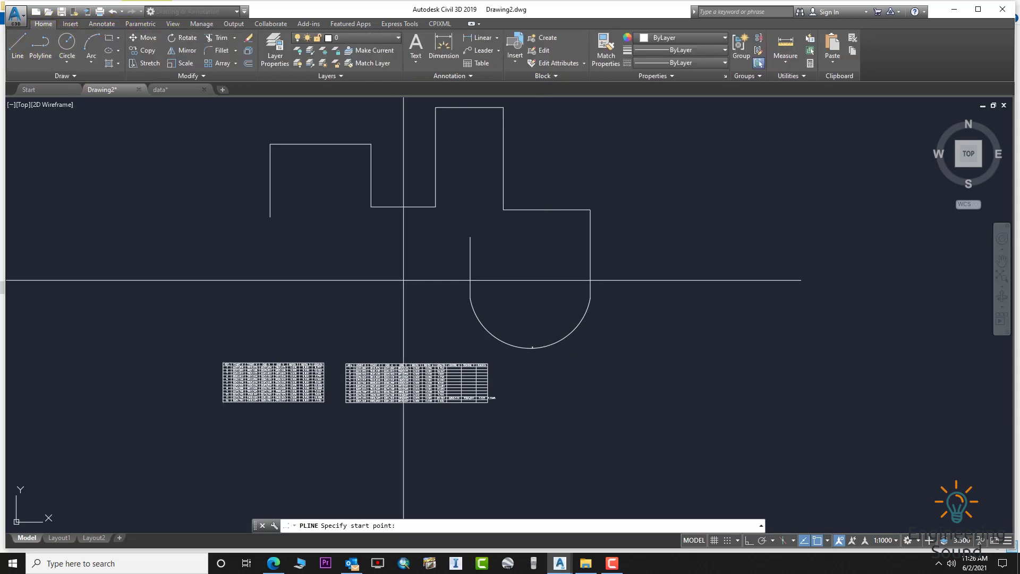
{"action": "scroll", "coordinate": [467, 311], "scroll_direction": "down", "scroll_amount": 2}
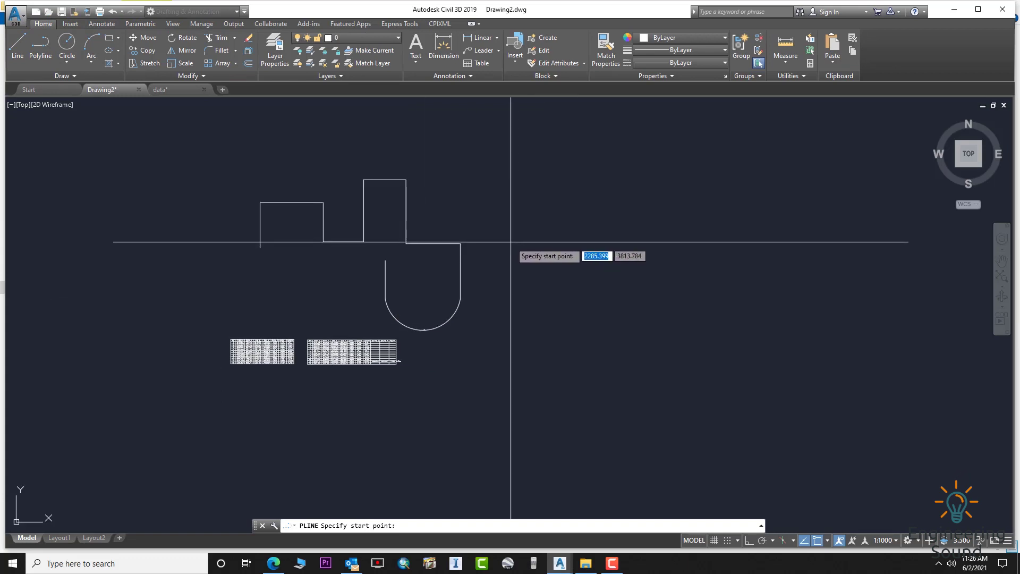
{"action": "left_click", "coordinate": [553, 243]}
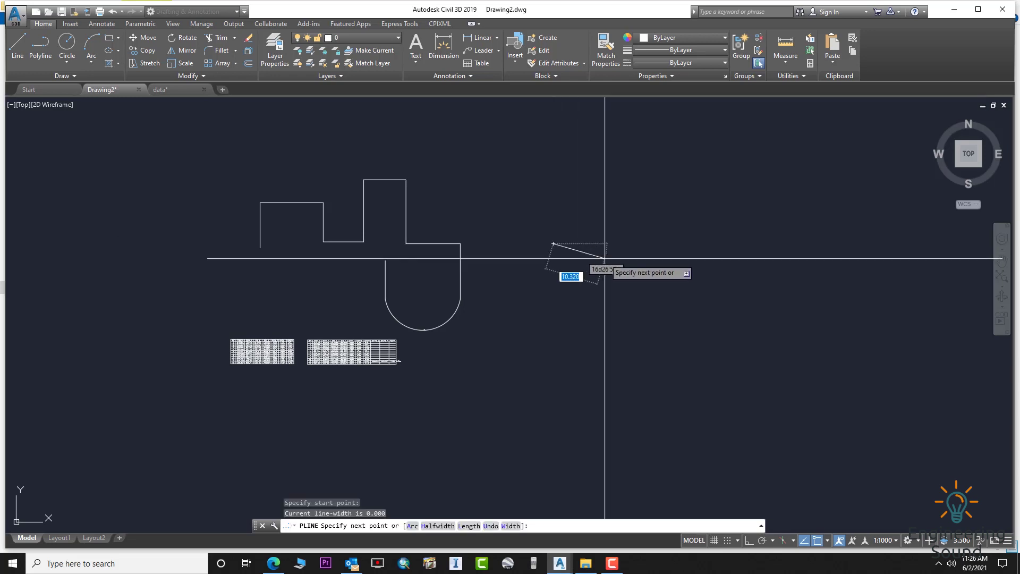
{"action": "key", "text": "F8"}
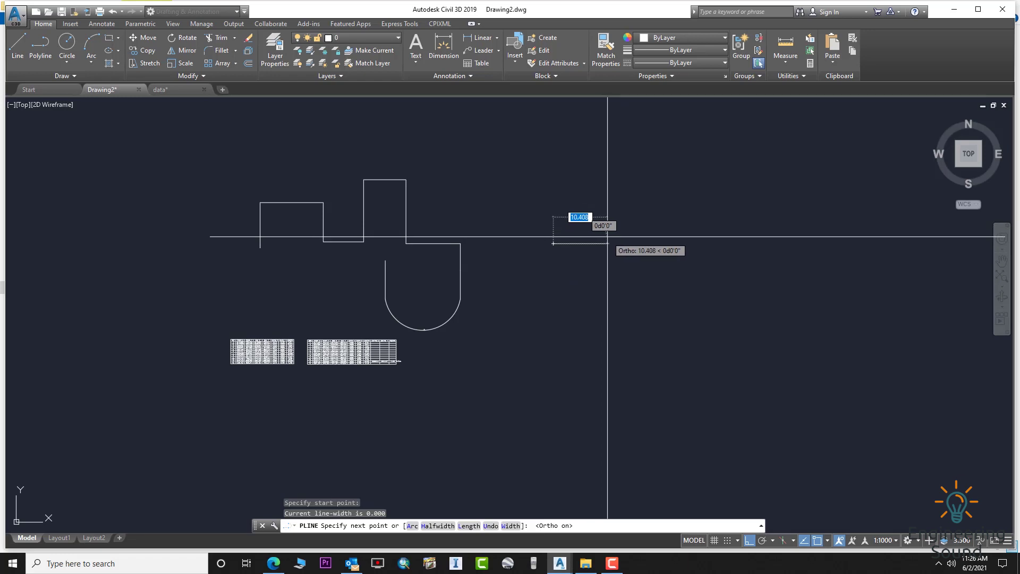
{"action": "key", "text": "Return"}
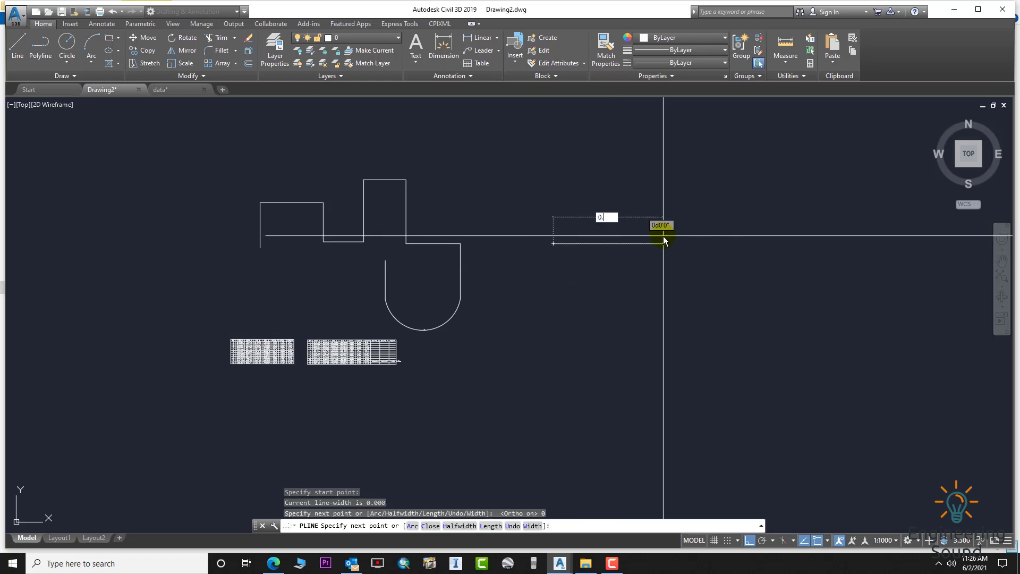
{"action": "key", "text": "Return"}
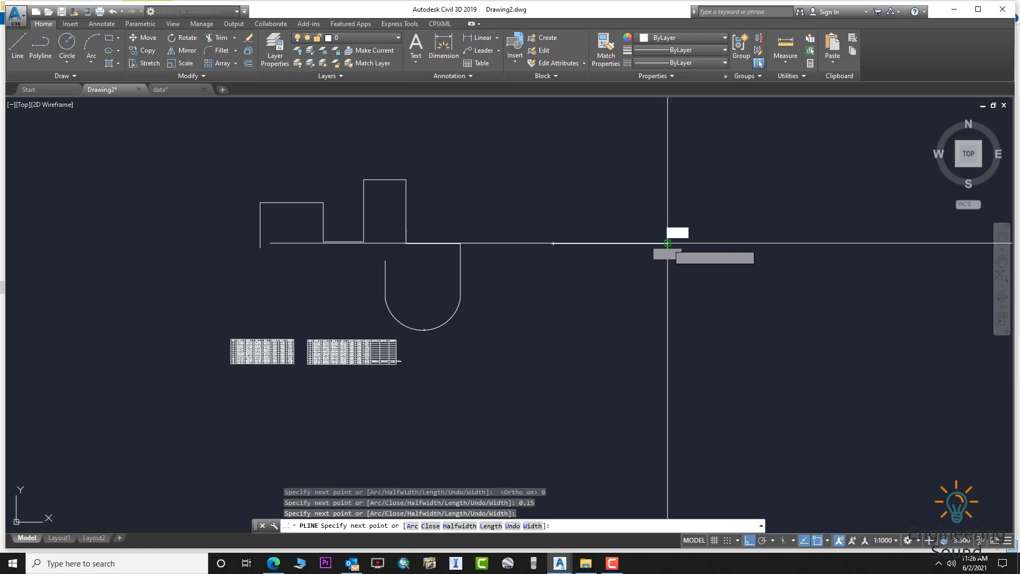
{"action": "left_click", "coordinate": [668, 245]}
Step: Add a downward polyline segment about 12.5 units long, tapering from width 0 to 0.15
{"action": "scroll", "coordinate": [665, 248], "scroll_direction": "up", "scroll_amount": 8}
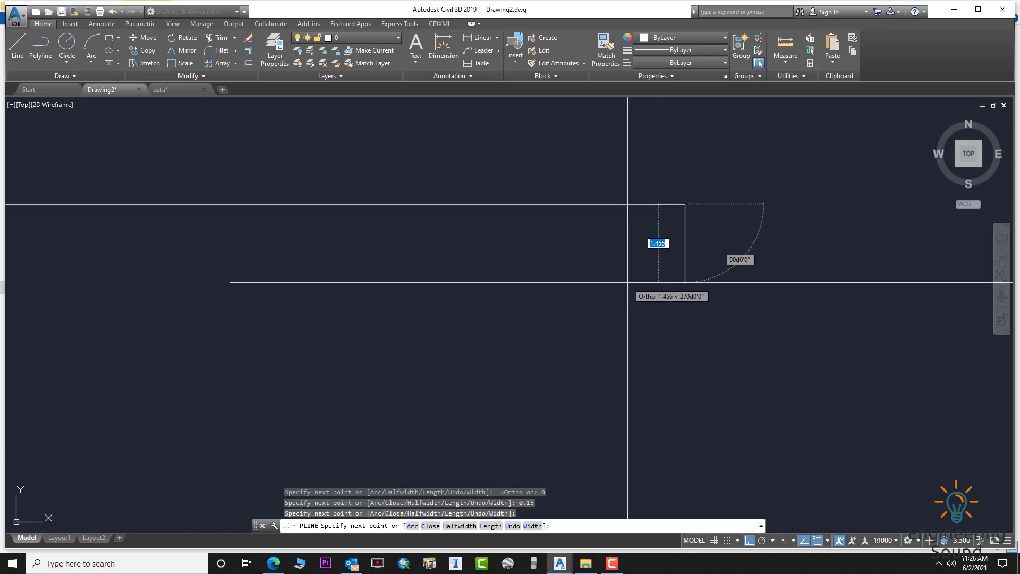
{"action": "scroll", "coordinate": [628, 282], "scroll_direction": "down", "scroll_amount": 3}
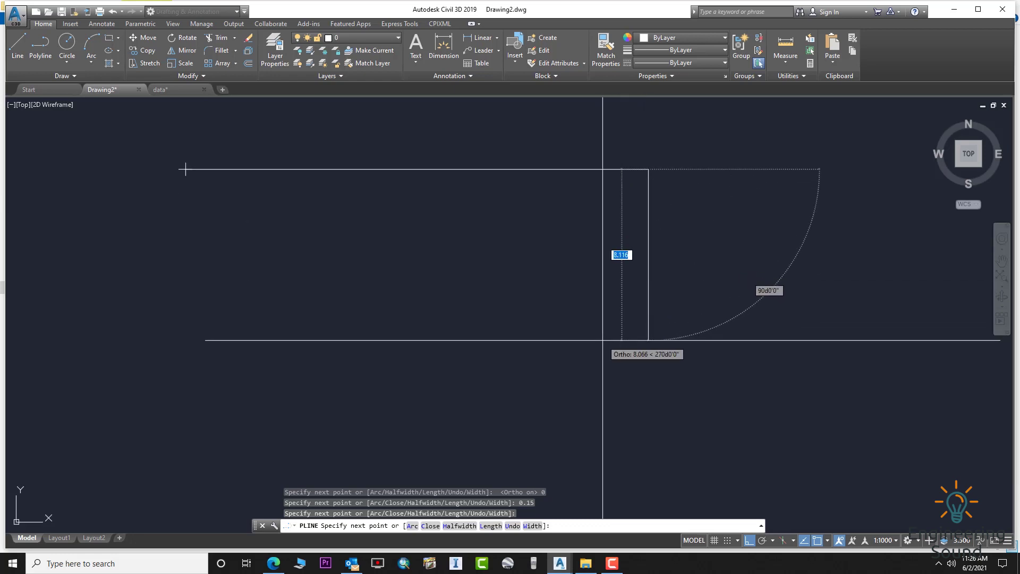
{"action": "left_click", "coordinate": [531, 525]}
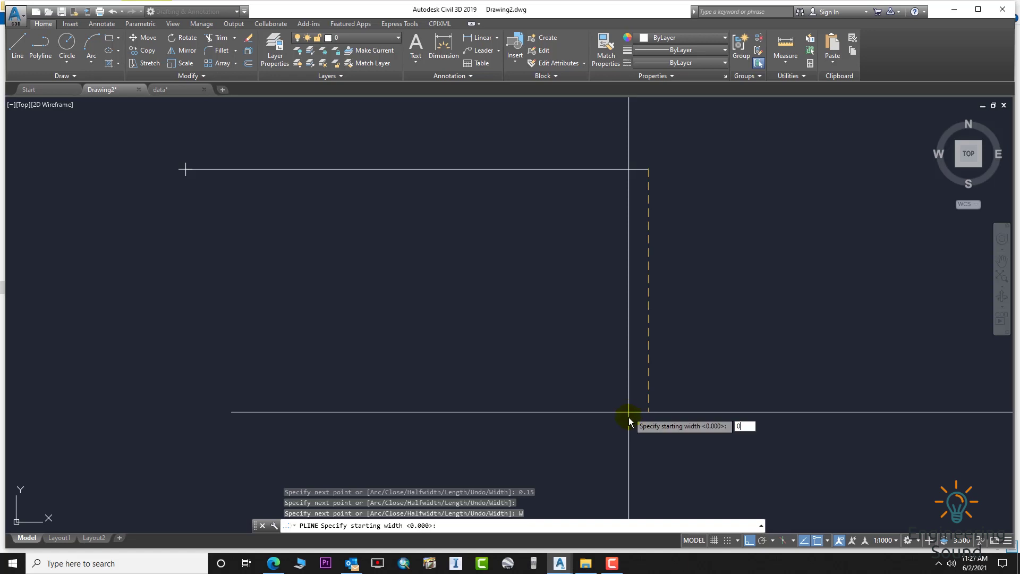
{"action": "key", "text": "Return"}
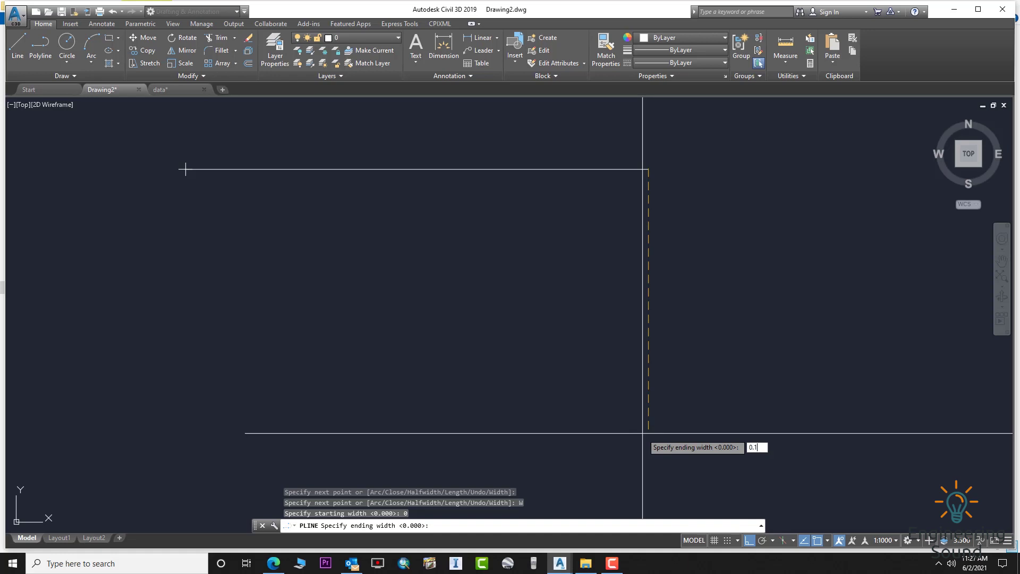
{"action": "key", "text": "Return"}
{"action": "left_click", "coordinate": [644, 432]}
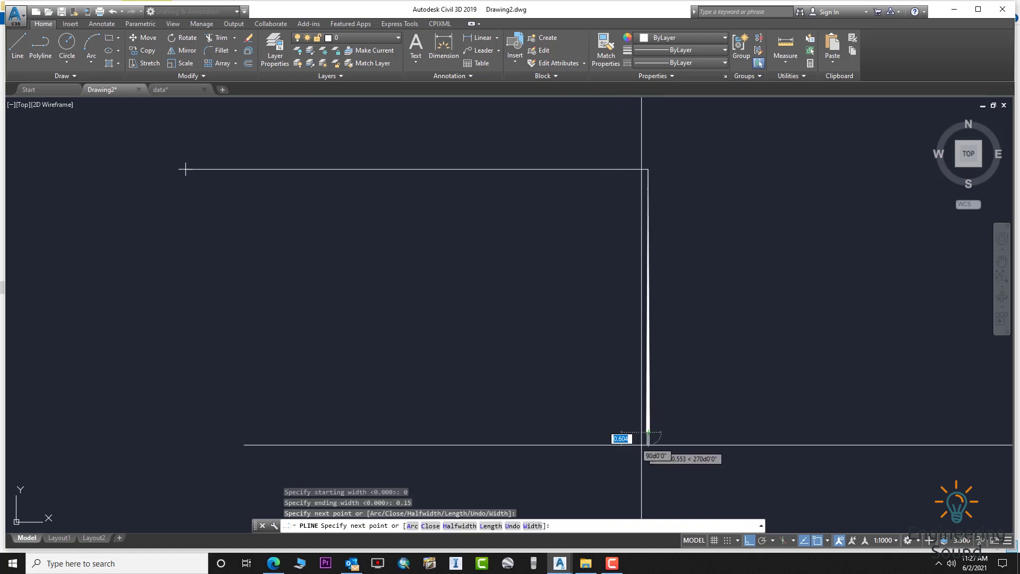
Step: Continue the polyline leftward about 15.7 units with a starting width of 0 and an ending width of 0.30
{"action": "left_click", "coordinate": [532, 525]}
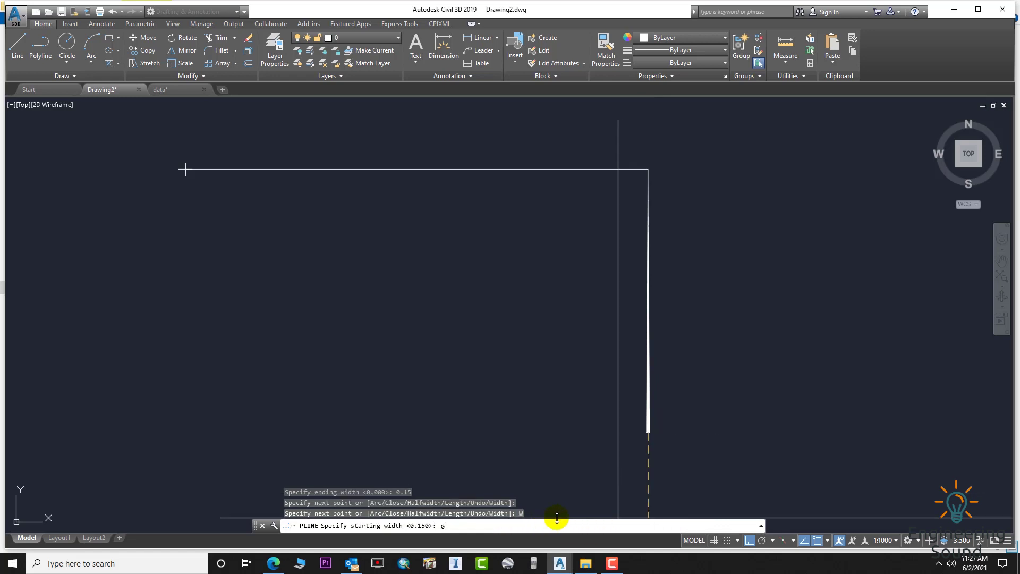
{"action": "key", "text": "Return"}
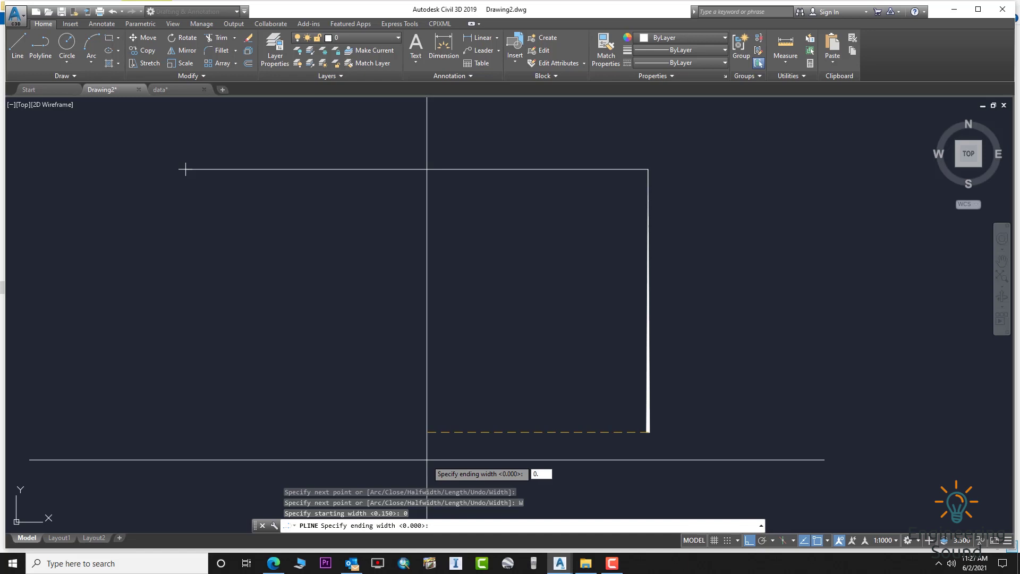
{"action": "type", "text": "0.30"}
{"action": "key", "text": "Return"}
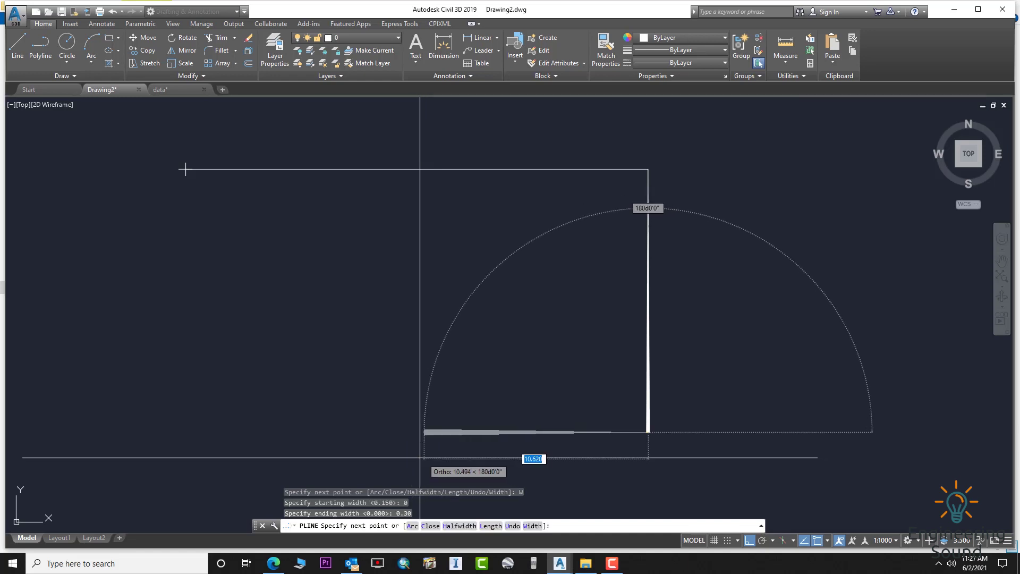
{"action": "left_click", "coordinate": [316, 450]}
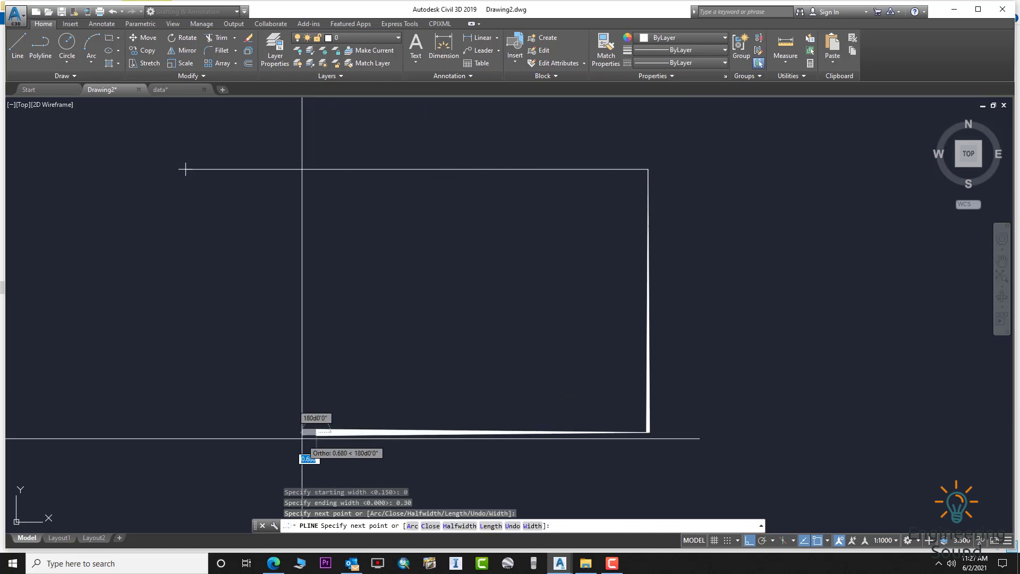
Step: Draw the last polyline segment upward about 8.1 units, with widths from 0 to 0.10, and end the polyline
{"action": "scroll", "coordinate": [299, 438], "scroll_direction": "down", "scroll_amount": 2}
{"action": "middle_click_drag", "start_coordinate": [289, 440], "coordinate": [352, 376]}
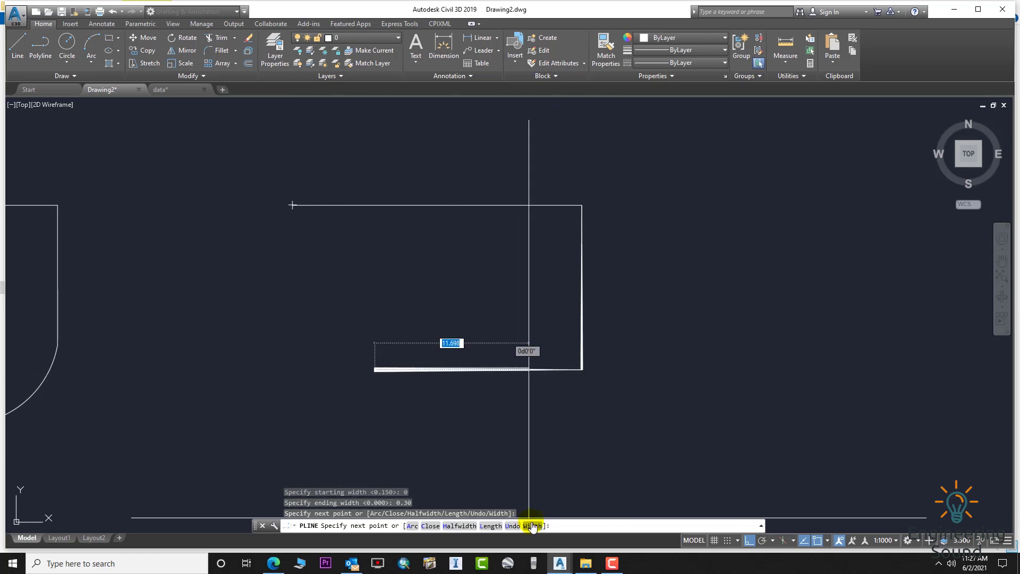
{"action": "type", "text": "w"}
{"action": "key", "text": "Return"}
{"action": "type", "text": "0"}
{"action": "key", "text": "Return"}
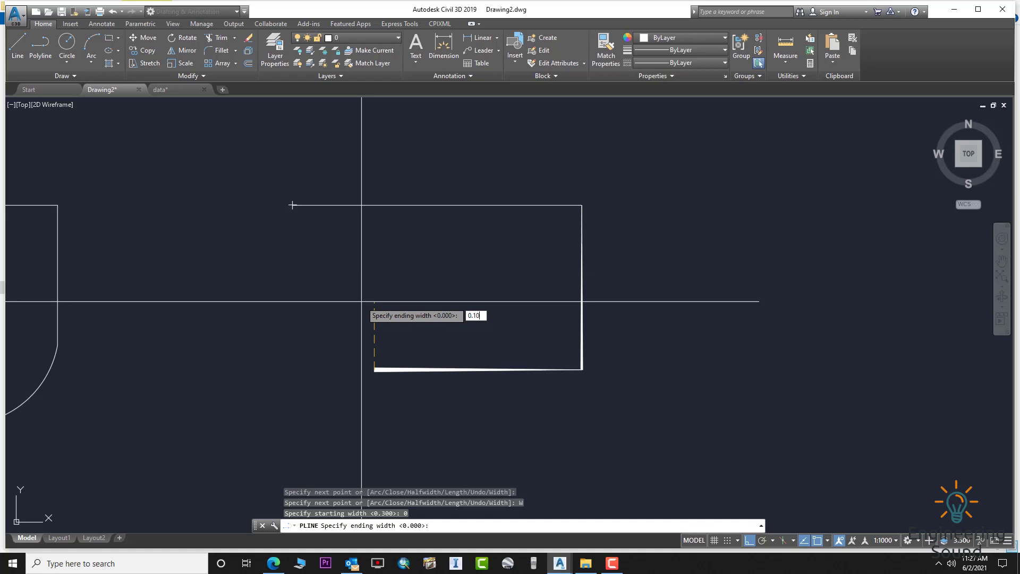
{"action": "key", "text": "Return"}
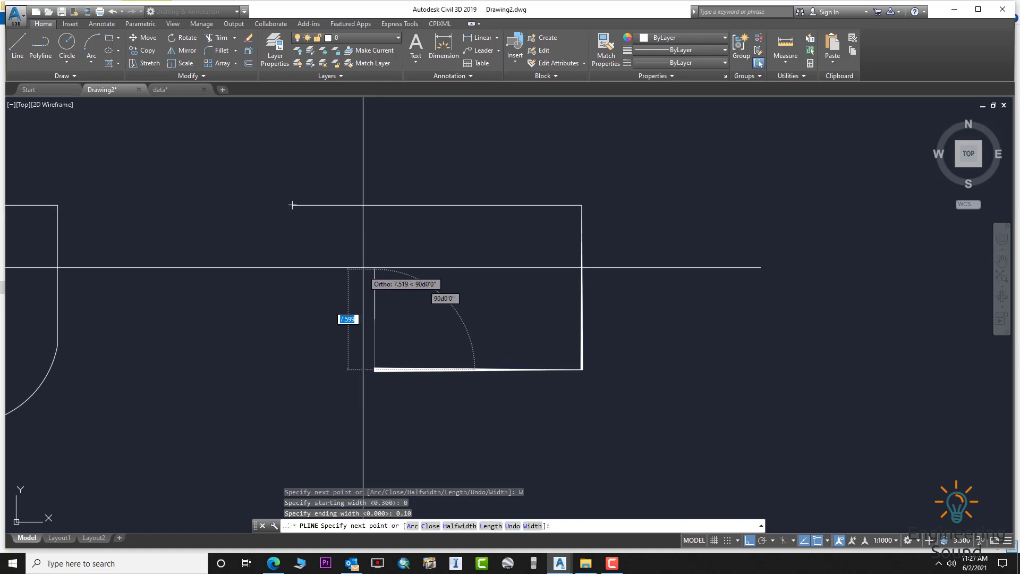
{"action": "key", "text": "Escape"}
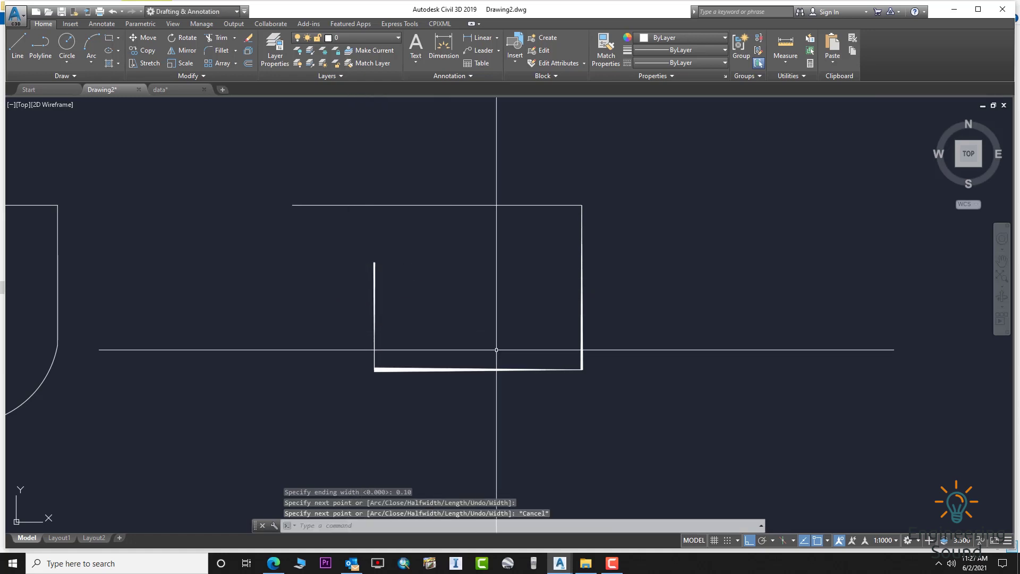
Step: Run POLYINFO on the new tapered polyline and place its segment table just below the shape
{"action": "scroll", "coordinate": [496, 348], "scroll_direction": "up", "scroll_amount": 2}
{"action": "middle_click_drag", "start_coordinate": [336, 246], "coordinate": [371, 327]}
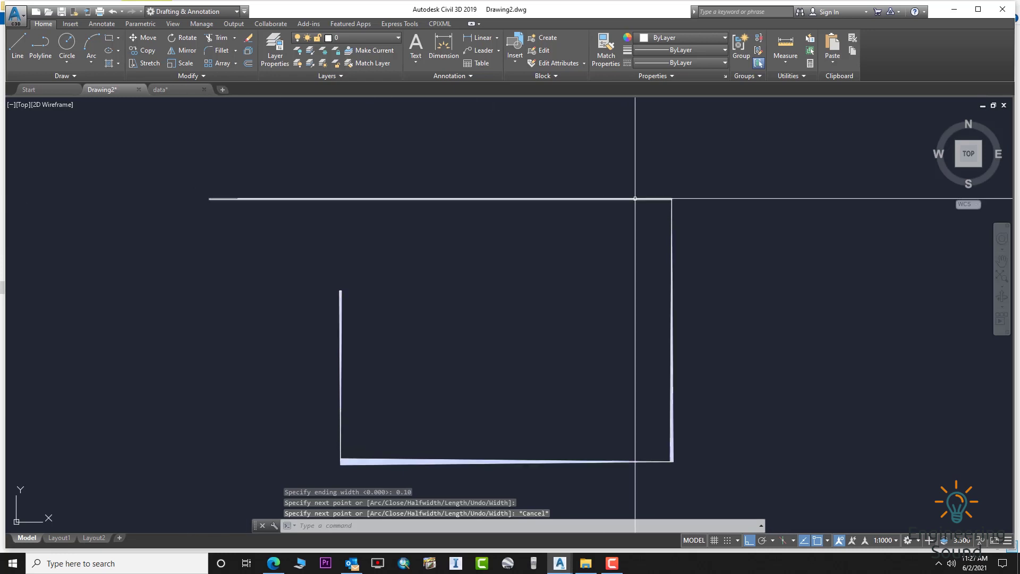
{"action": "middle_click_drag", "start_coordinate": [685, 337], "coordinate": [656, 220]}
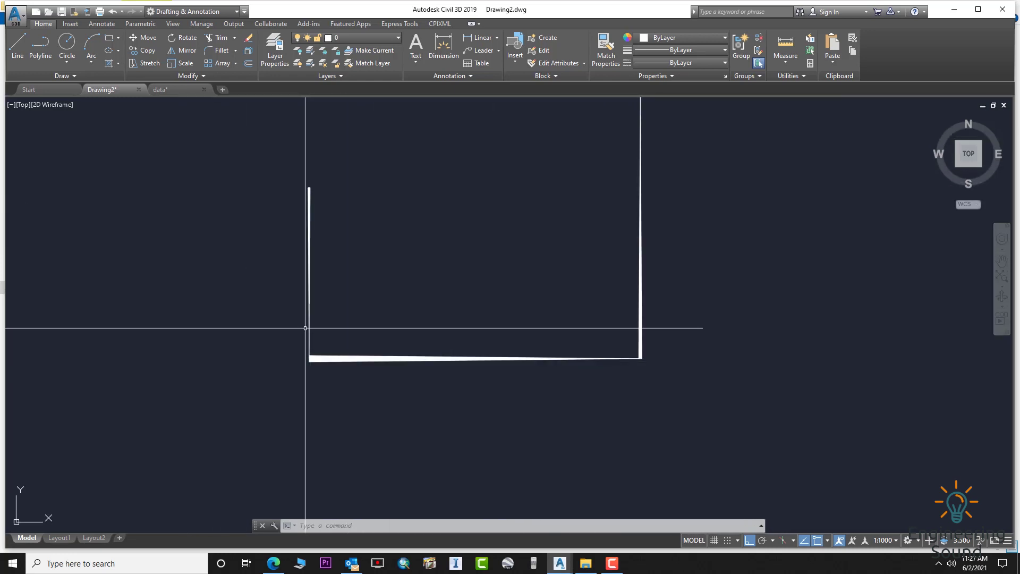
{"action": "scroll", "coordinate": [349, 228], "scroll_direction": "down", "scroll_amount": 5}
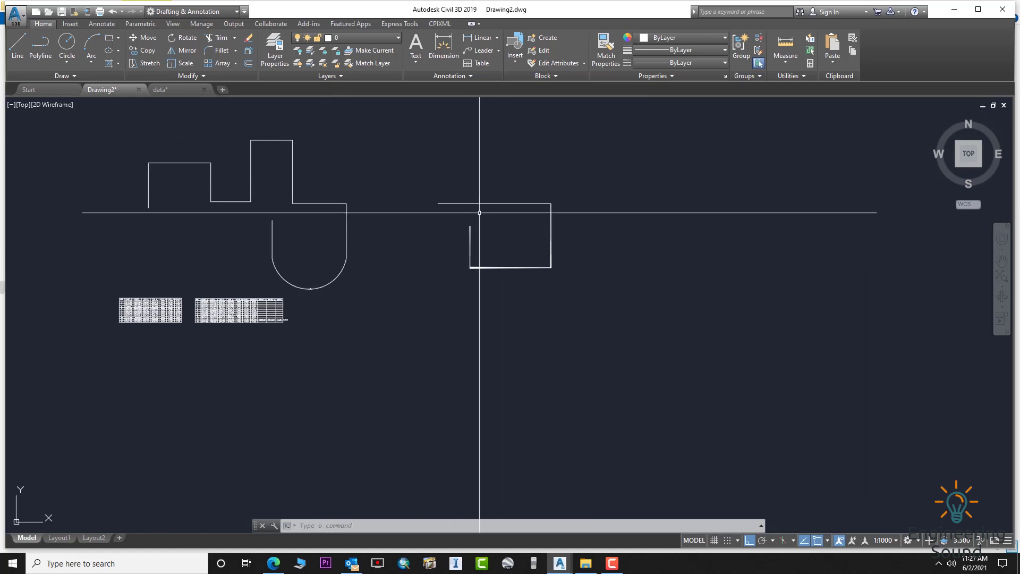
{"action": "scroll", "coordinate": [505, 224], "scroll_direction": "up", "scroll_amount": 4}
{"action": "scroll", "coordinate": [598, 293], "scroll_direction": "down", "scroll_amount": 2}
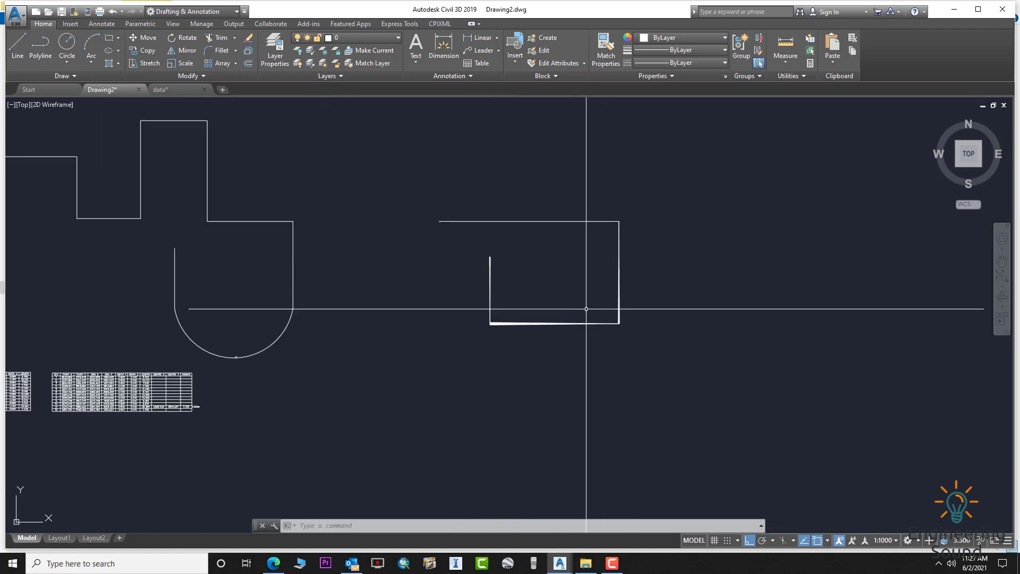
{"action": "type", "text": "poly"}
{"action": "key", "text": "Return"}
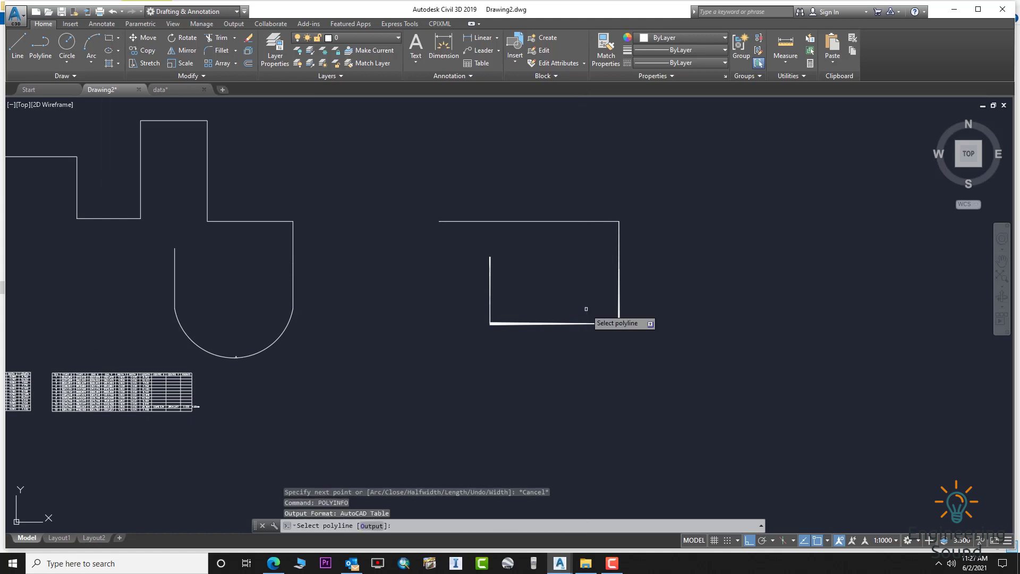
{"action": "left_click", "coordinate": [575, 324]}
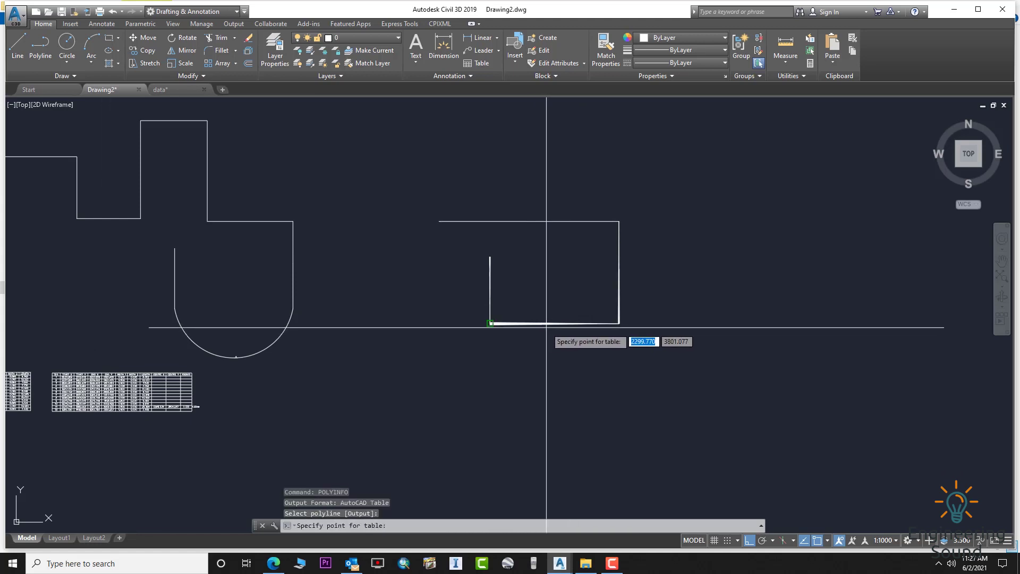
{"action": "left_click", "coordinate": [372, 526]}
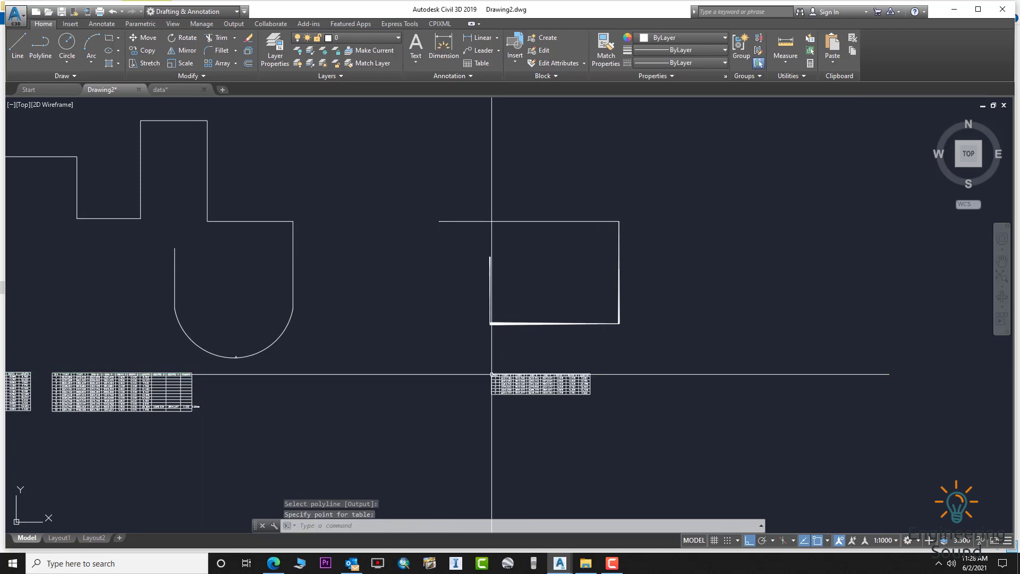
{"action": "left_click", "coordinate": [487, 373]}
Step: Inspect the START X and START Y columns of the tapered polyline's table
{"action": "scroll", "coordinate": [536, 373], "scroll_direction": "up", "scroll_amount": 5}
{"action": "middle_click_drag", "start_coordinate": [597, 365], "coordinate": [524, 383]}
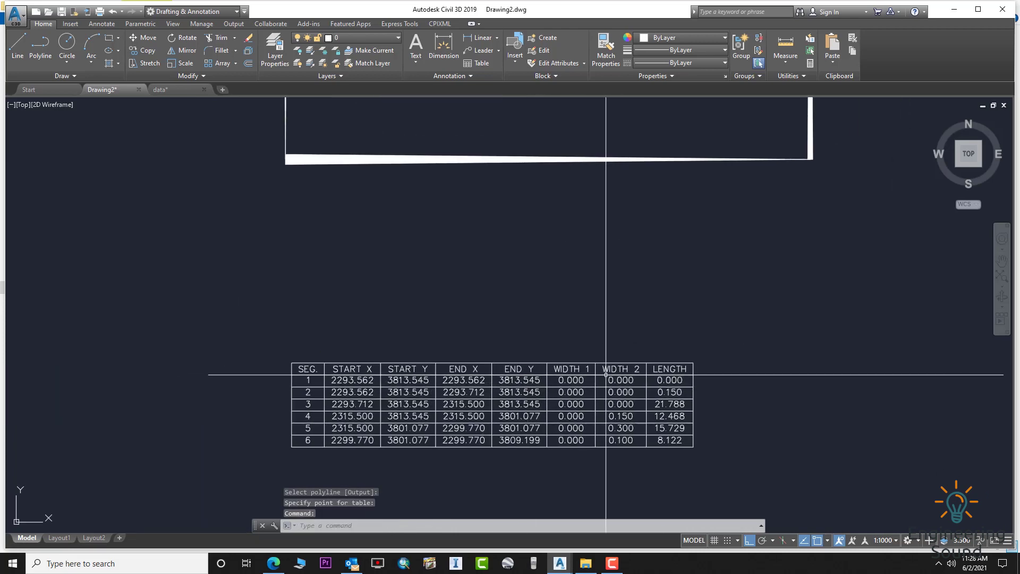
{"action": "scroll", "coordinate": [605, 374], "scroll_direction": "down", "scroll_amount": 2}
{"action": "scroll", "coordinate": [413, 371], "scroll_direction": "up", "scroll_amount": 4}
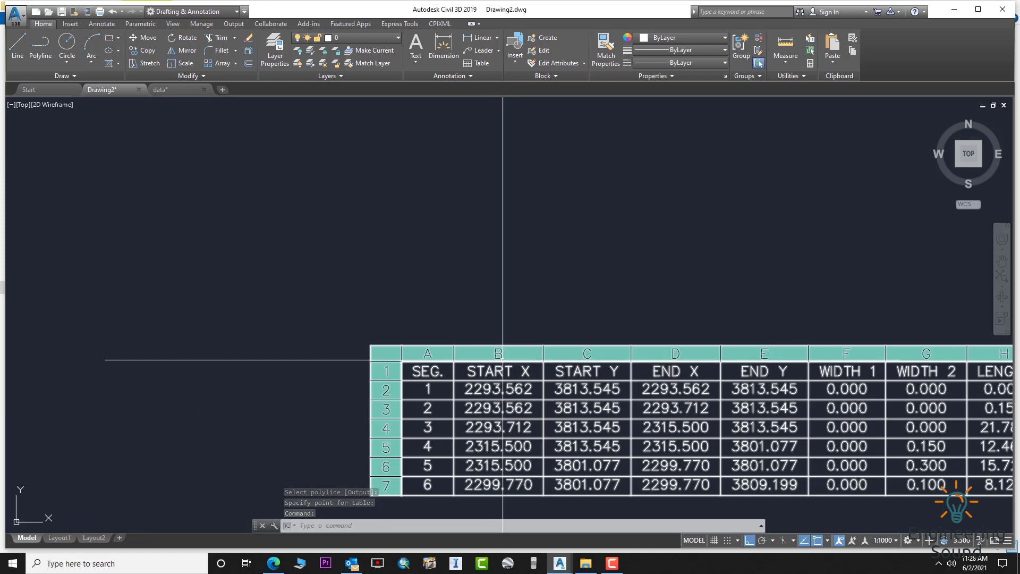
{"action": "left_click", "coordinate": [502, 358]}
{"action": "key", "text": "Escape"}
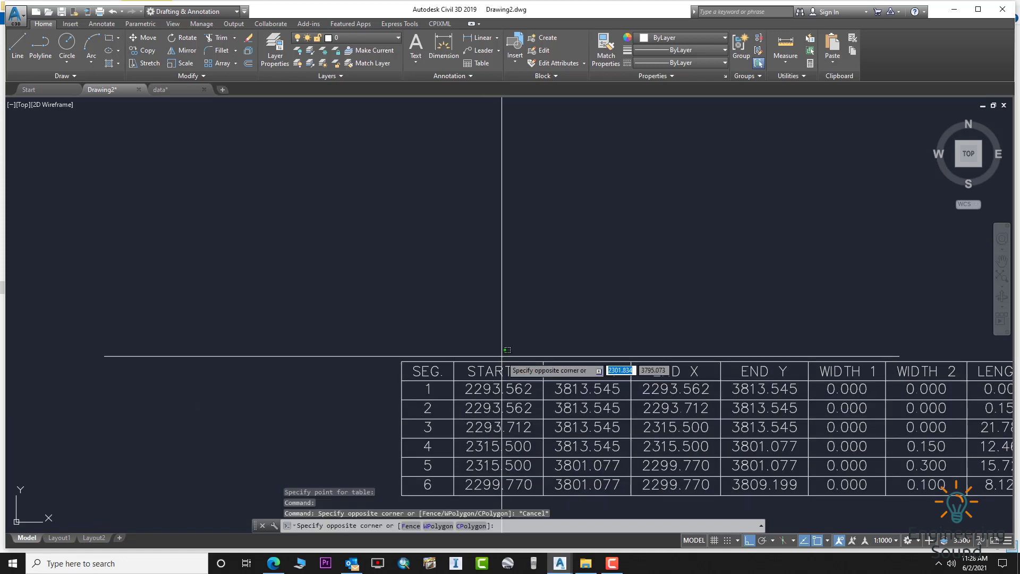
{"action": "left_click", "coordinate": [498, 369]}
{"action": "left_click", "coordinate": [512, 357]}
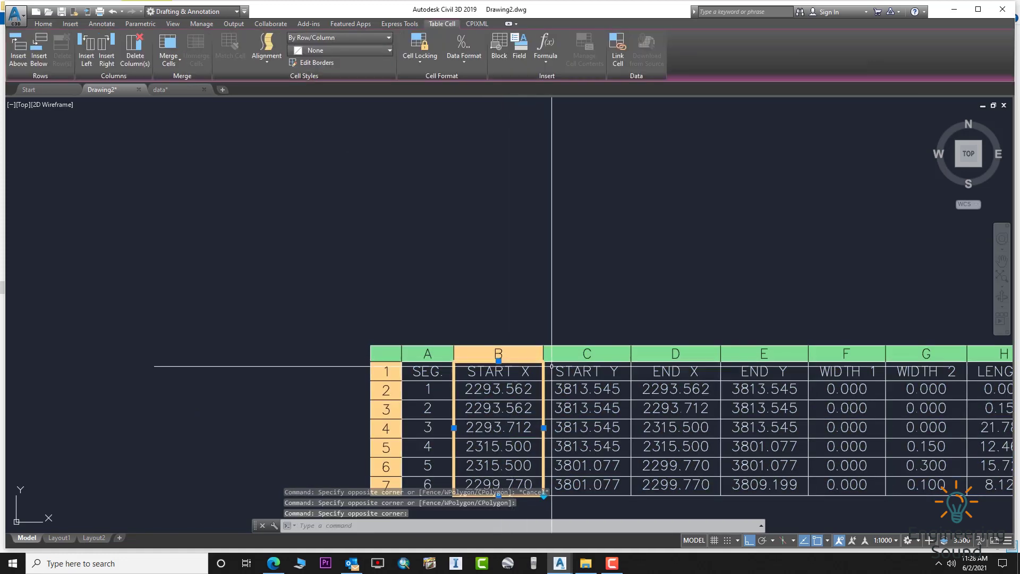
{"action": "left_click", "coordinate": [584, 353]}
Step: Check the WIDTH 1 and WIDTH 2 columns of the tapered polyline's table against the entered segment widths
{"action": "scroll", "coordinate": [497, 340], "scroll_direction": "down", "scroll_amount": 3}
{"action": "scroll", "coordinate": [631, 345], "scroll_direction": "up", "scroll_amount": 3}
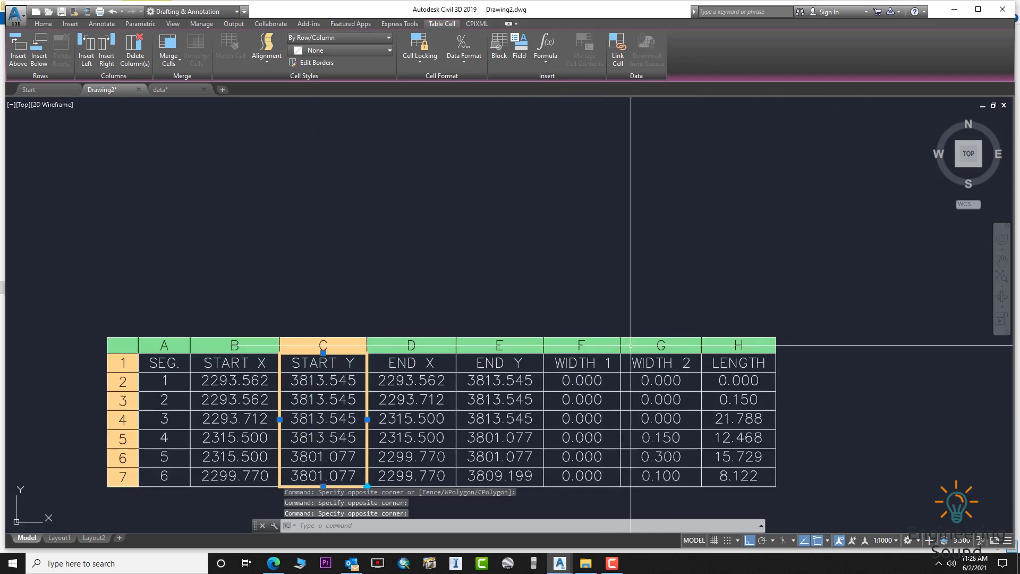
{"action": "middle_click_drag", "start_coordinate": [689, 360], "coordinate": [645, 314]}
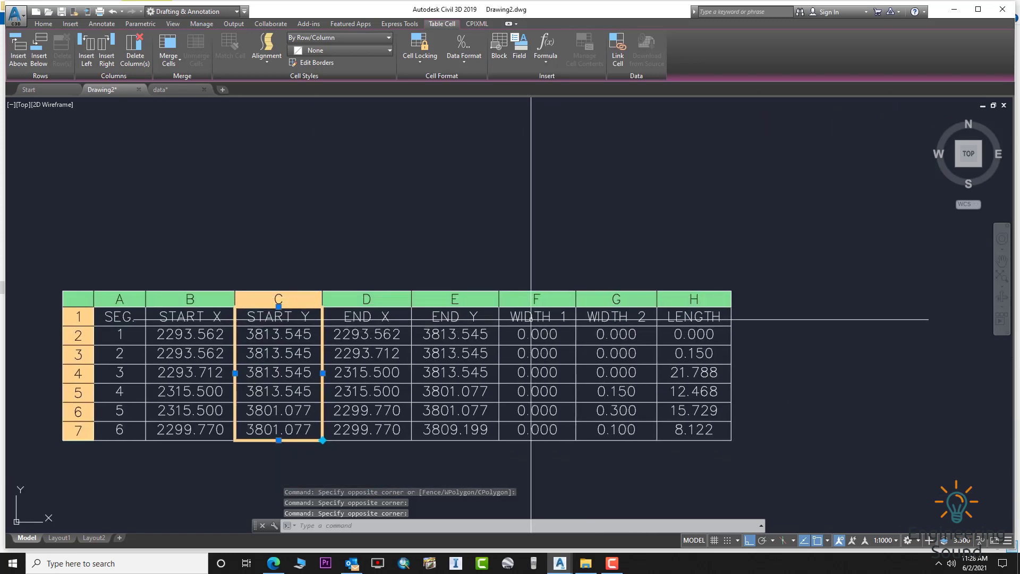
{"action": "left_click", "coordinate": [536, 299]}
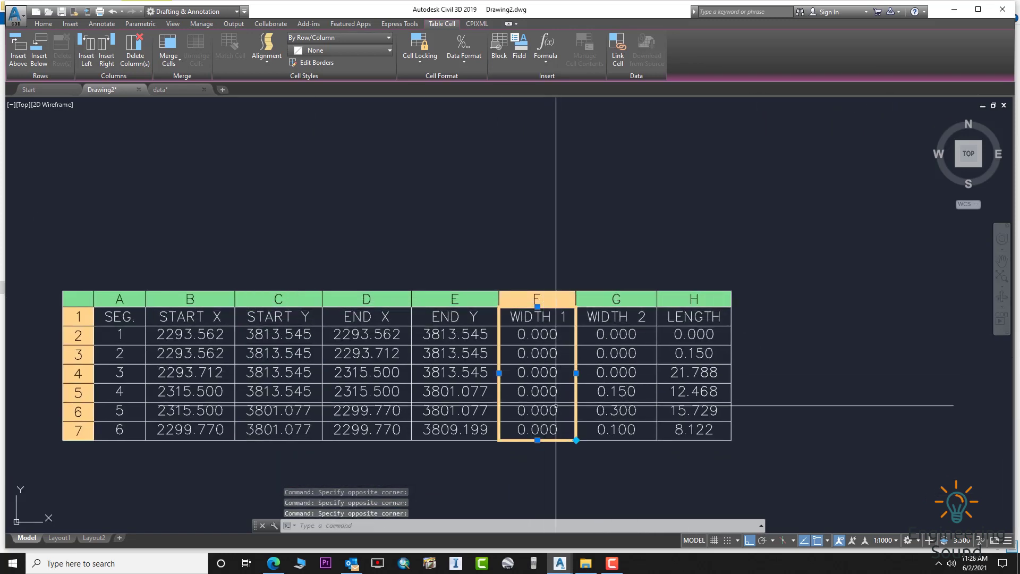
{"action": "left_click", "coordinate": [631, 299]}
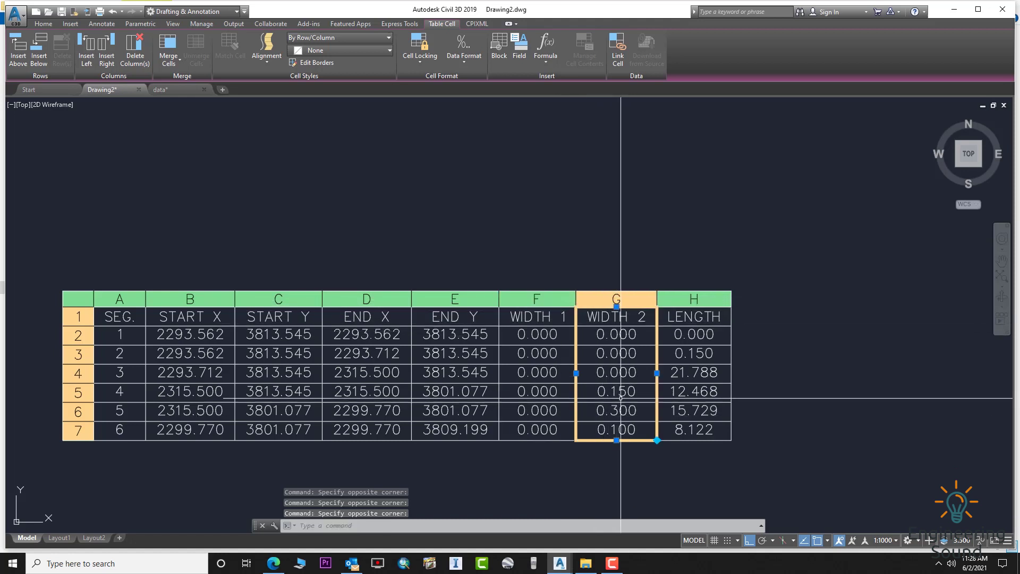
{"action": "key", "text": "Escape"}
{"action": "scroll", "coordinate": [557, 281], "scroll_direction": "down", "scroll_amount": 6}
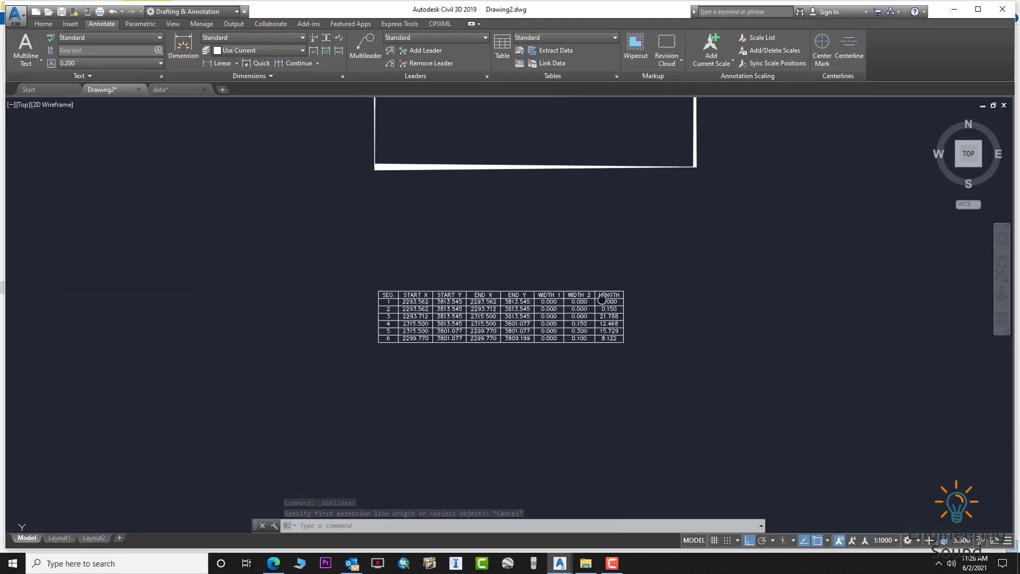
Step: Run POLYINFO on the tapered polyline with the output format set to CSV
{"action": "middle_click_drag", "start_coordinate": [637, 253], "coordinate": [604, 296]}
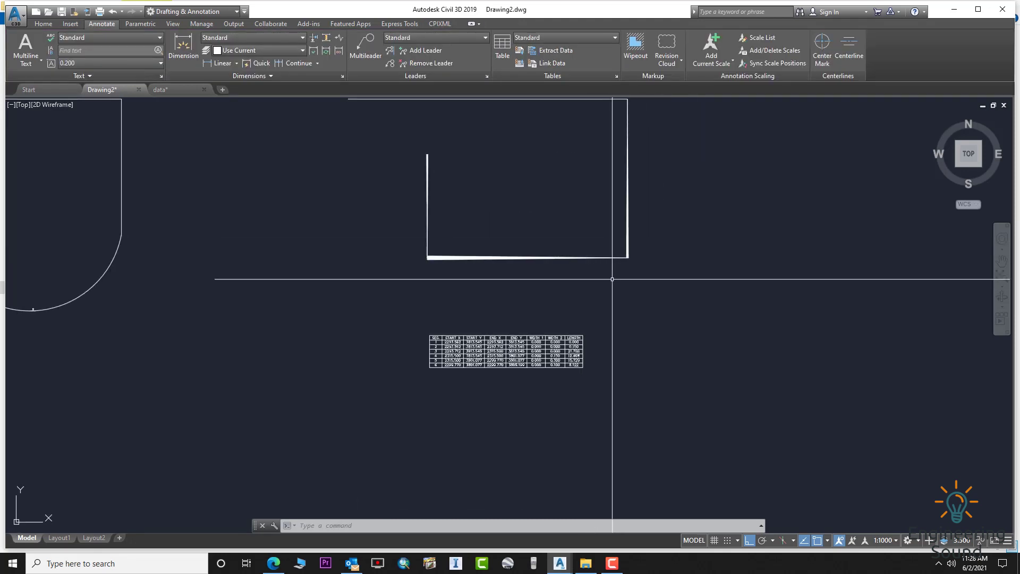
{"action": "type", "text": "po"}
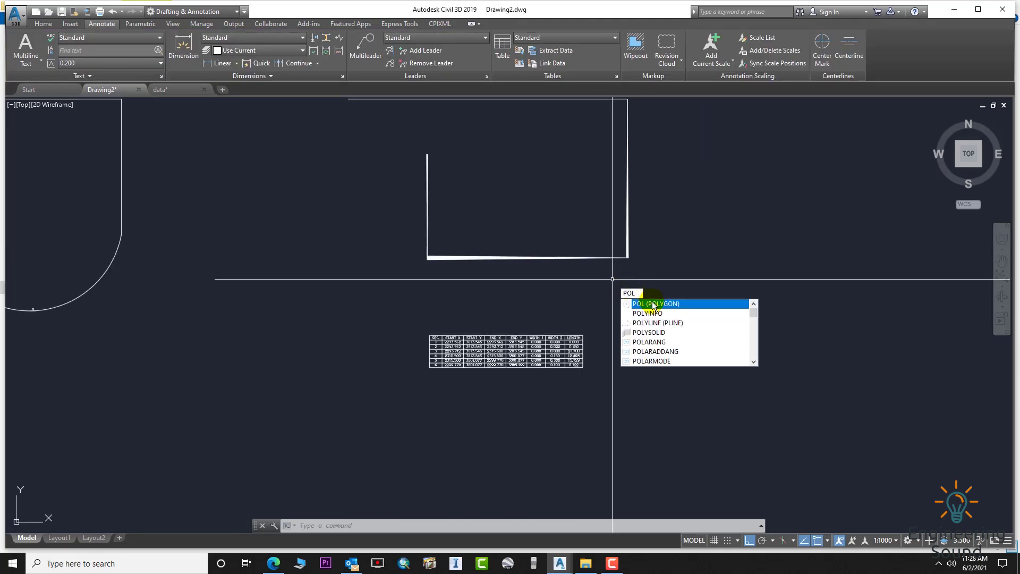
{"action": "left_click", "coordinate": [663, 314]}
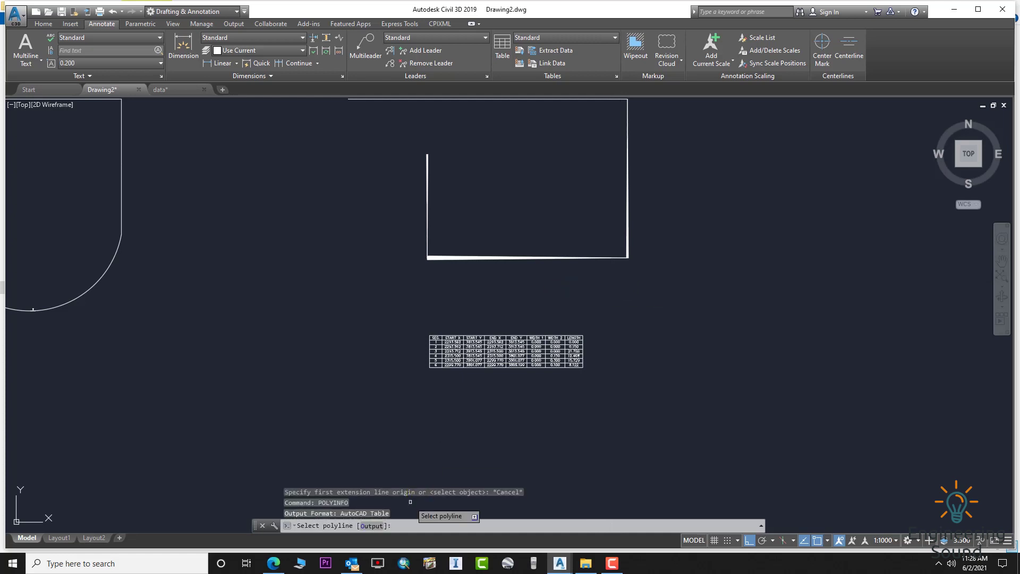
{"action": "left_click", "coordinate": [371, 526]}
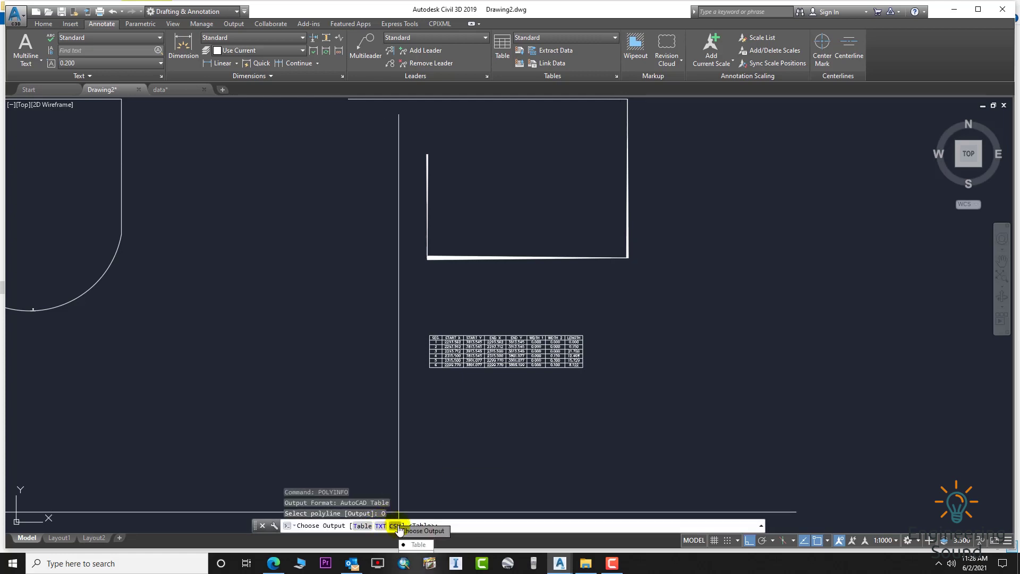
{"action": "left_click", "coordinate": [396, 526]}
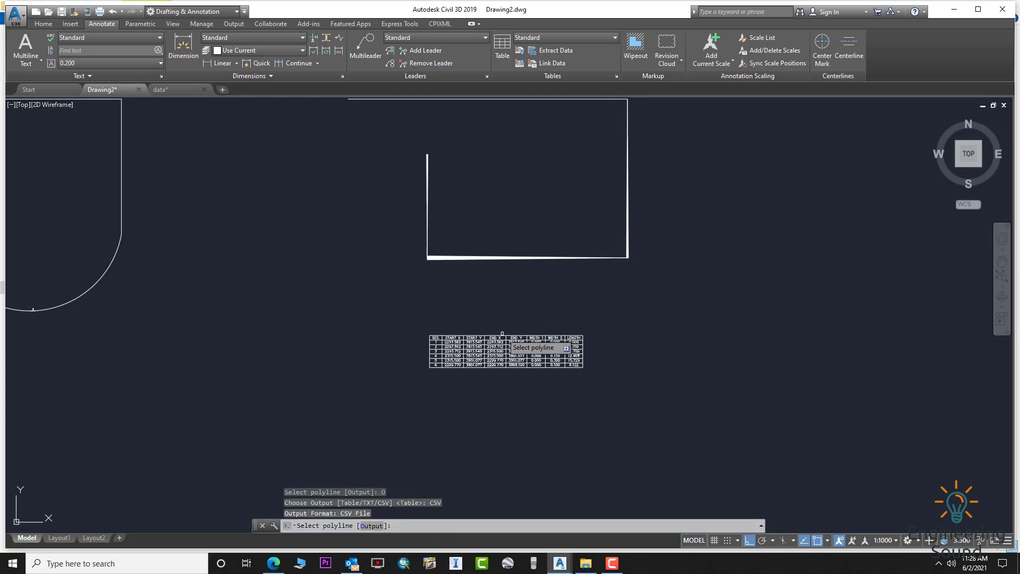
{"action": "left_click", "coordinate": [525, 258]}
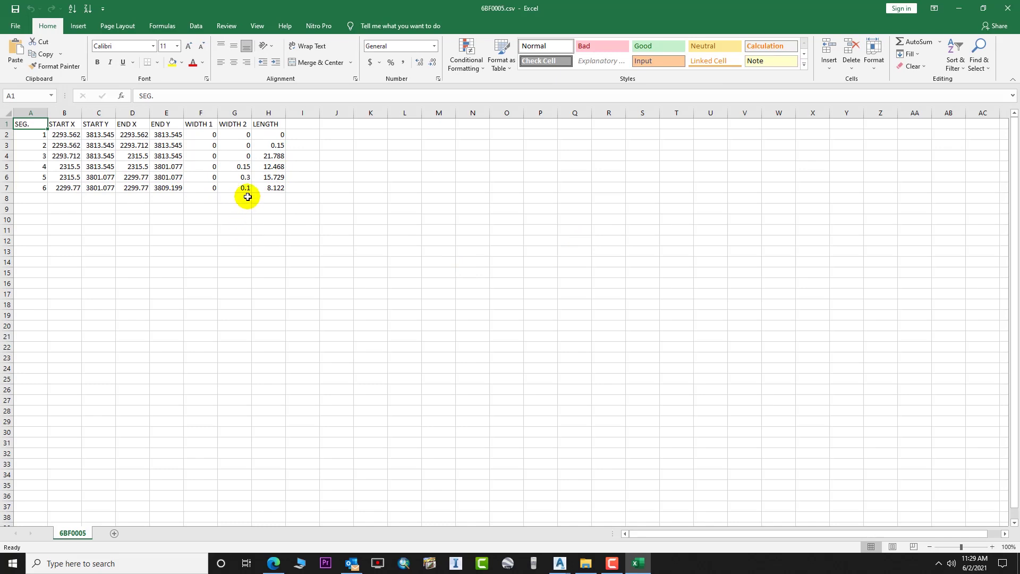
Step: Select the WIDTH 2 column's header and values in the exported CSV and slightly narrow the LENGTH column
{"action": "left_click_drag", "start_coordinate": [240, 144], "coordinate": [242, 185]}
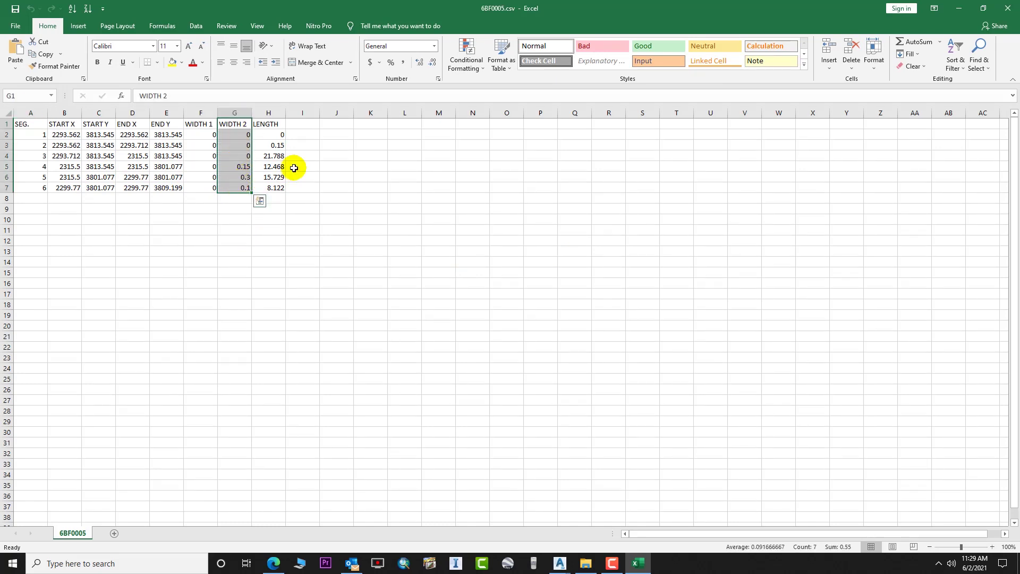
{"action": "left_click_drag", "start_coordinate": [286, 114], "coordinate": [282, 143]}
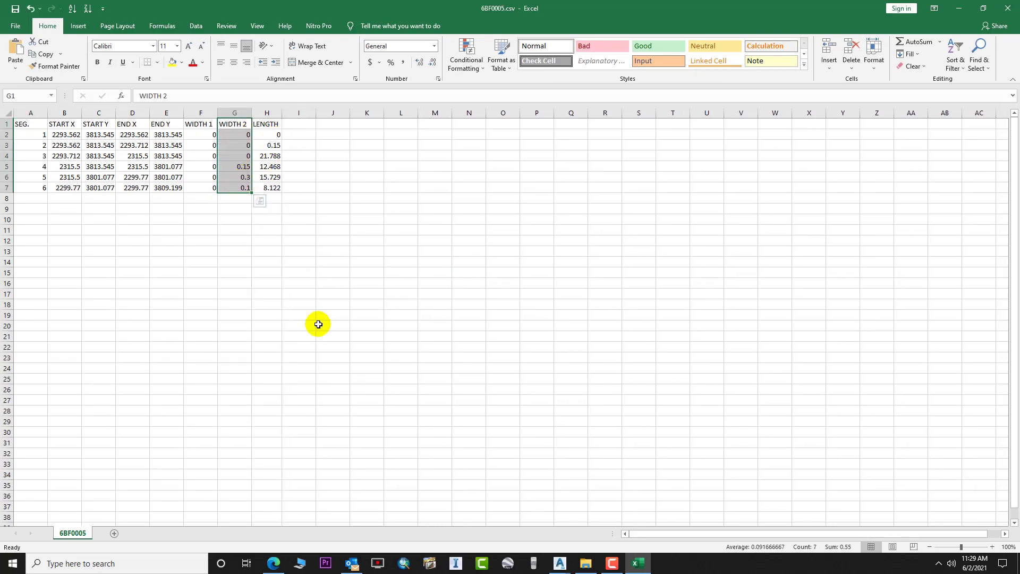
Step: Switch back to Drawing2.dwg in Civil 3D and dimension the tapered polyline's bottom segment, placing the dimension between it and the table
{"action": "mouse_move", "coordinate": [559, 564]}
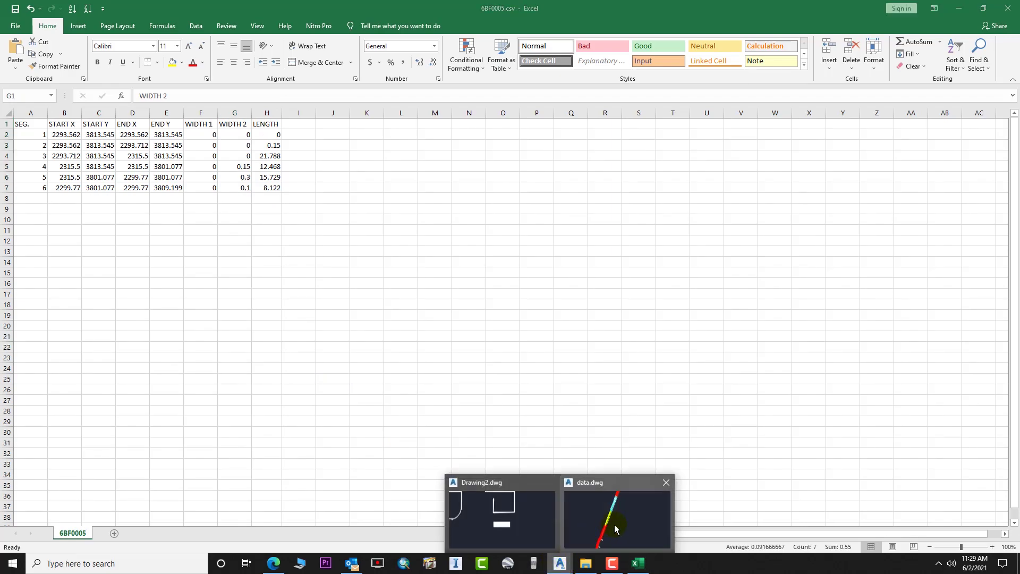
{"action": "left_click", "coordinate": [524, 524]}
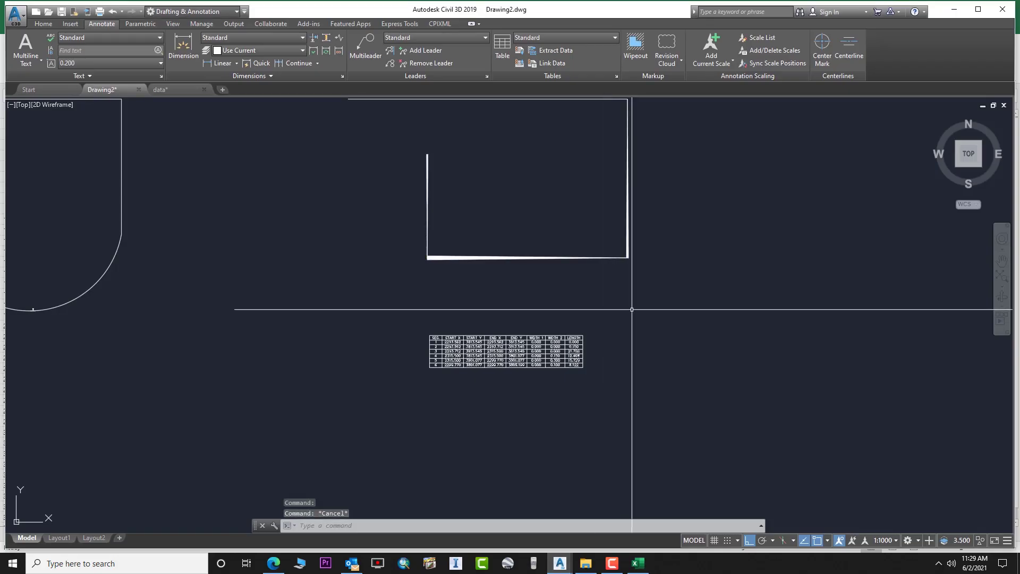
{"action": "scroll", "coordinate": [631, 309], "scroll_direction": "down", "scroll_amount": 4}
{"action": "scroll", "coordinate": [621, 313], "scroll_direction": "up", "scroll_amount": 4}
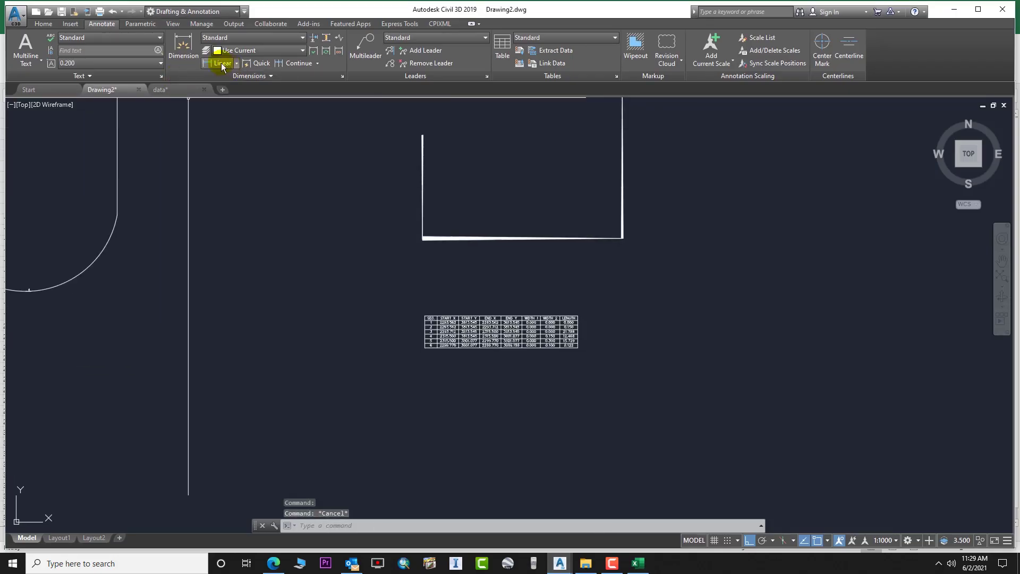
{"action": "left_click", "coordinate": [183, 46]}
{"action": "left_click", "coordinate": [622, 237]}
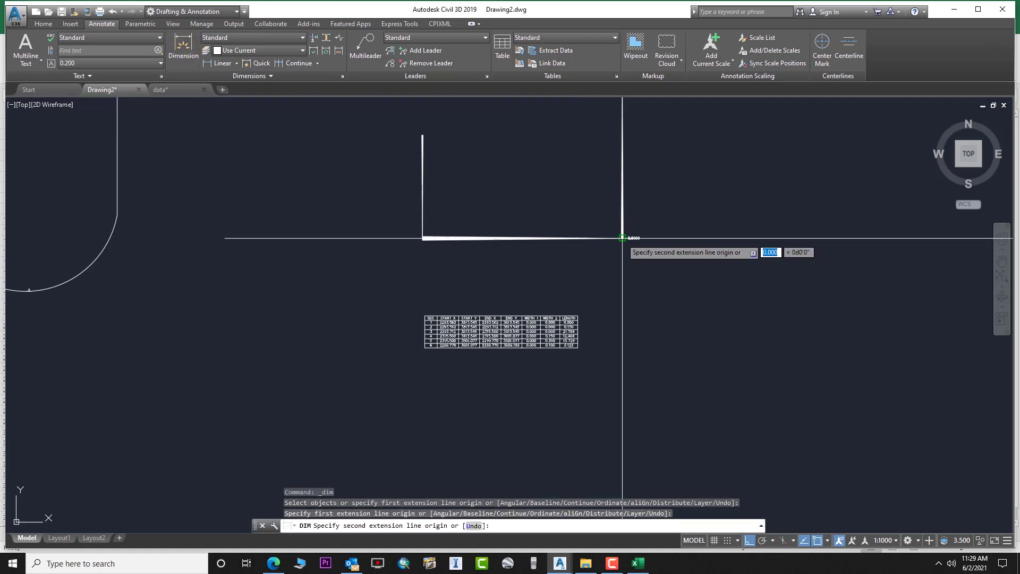
{"action": "left_click", "coordinate": [422, 244]}
{"action": "left_click", "coordinate": [502, 267]}
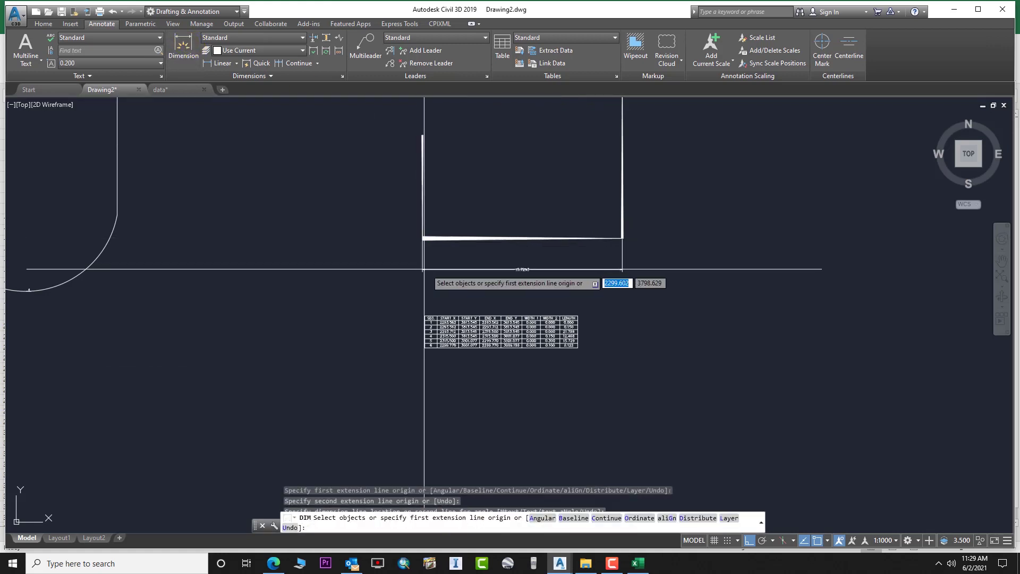
{"action": "scroll", "coordinate": [502, 267], "scroll_direction": "up", "scroll_amount": 4}
{"action": "middle_click_drag", "start_coordinate": [533, 271], "coordinate": [498, 227]}
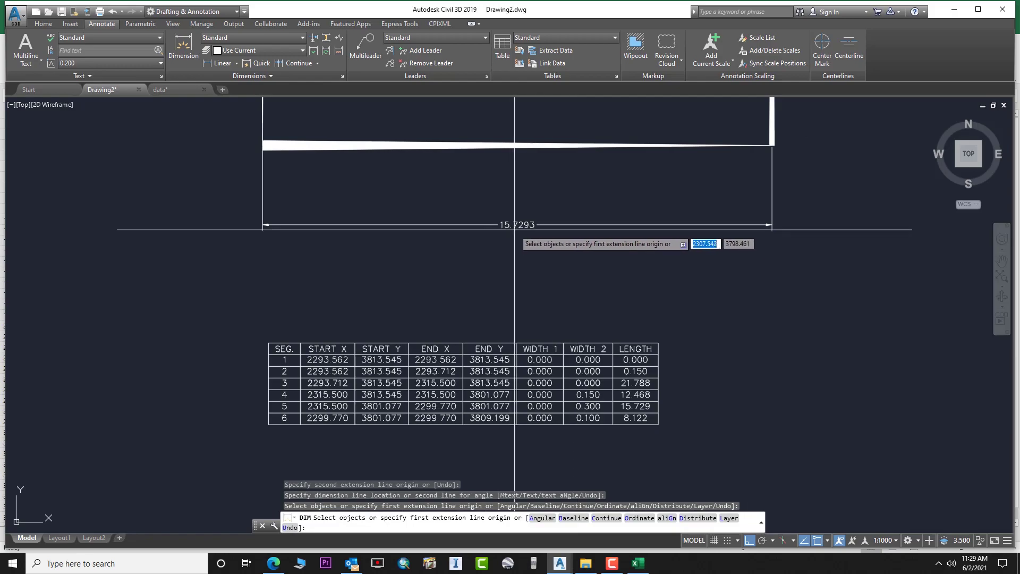